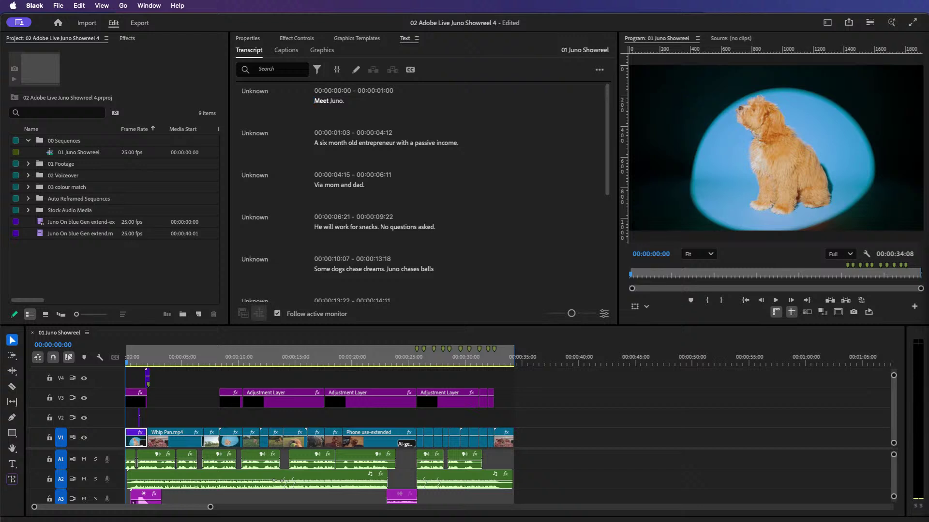
pyautogui.press('super+Tab')
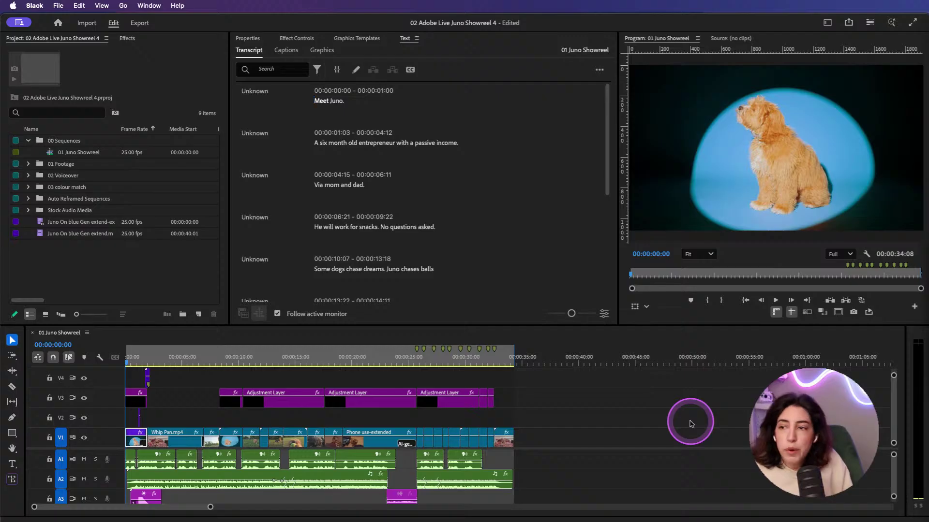
pyautogui.click(690, 423)
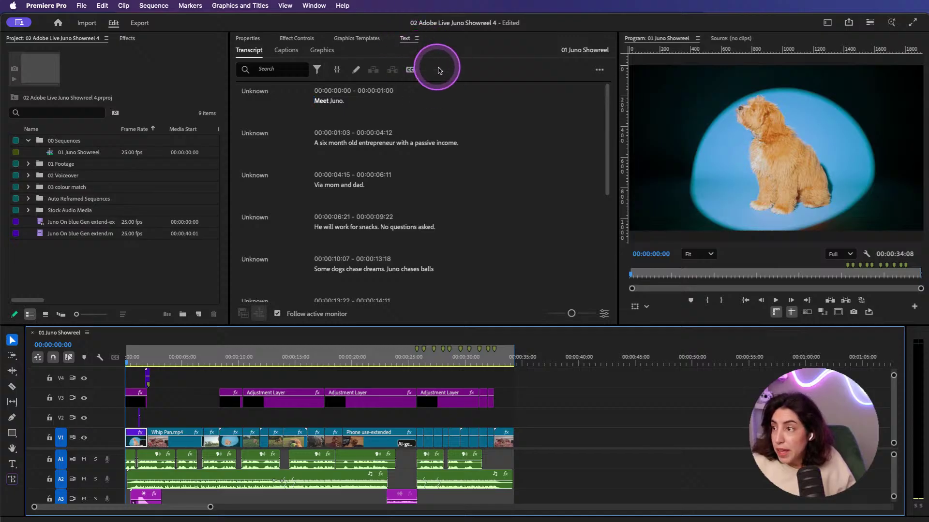
pyautogui.click(440, 72)
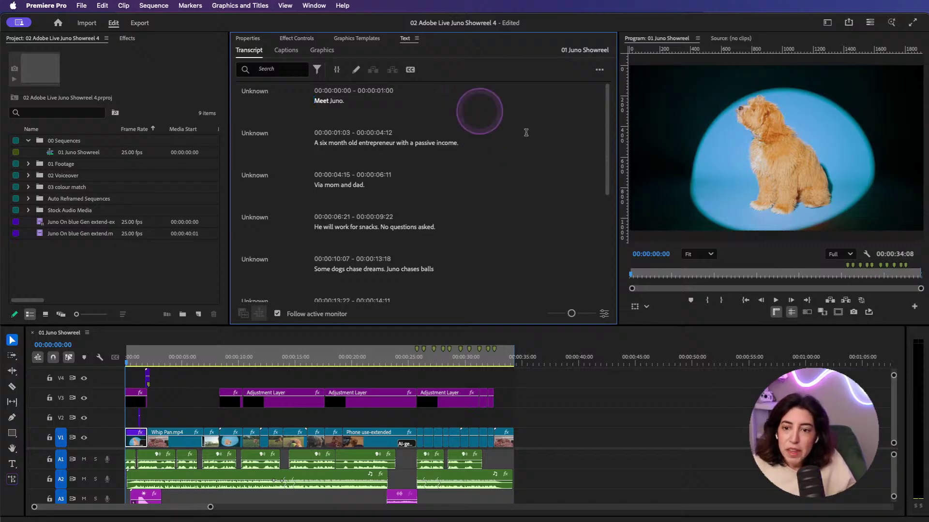
pyautogui.press('super+Tab')
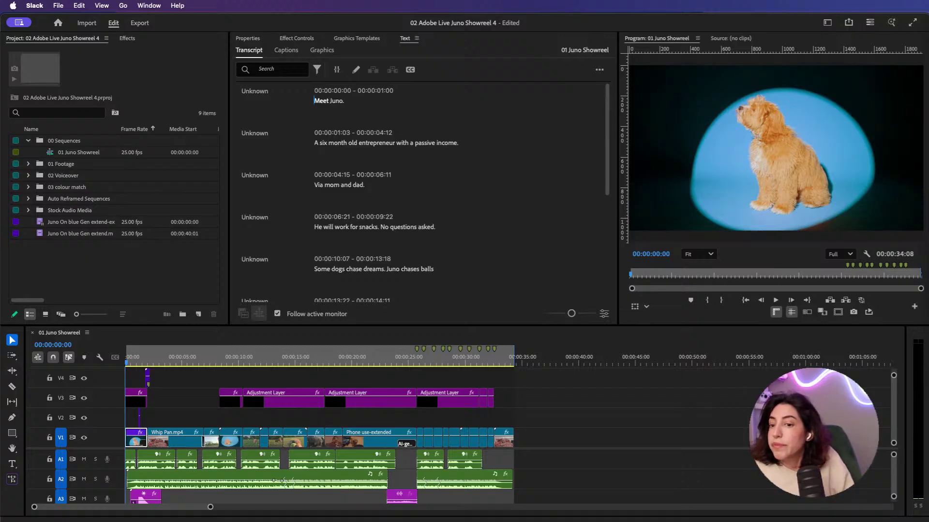
# Step: Start creating captions from the transcript with the Subtitle default preset and expand the captioning preferences
pyautogui.click(410, 69)
pyautogui.click(410, 69)
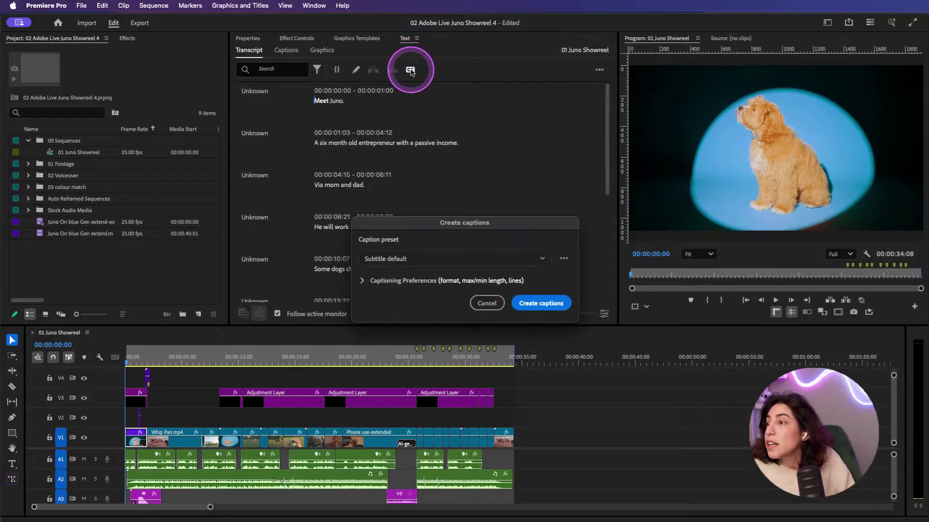
pyautogui.click(415, 260)
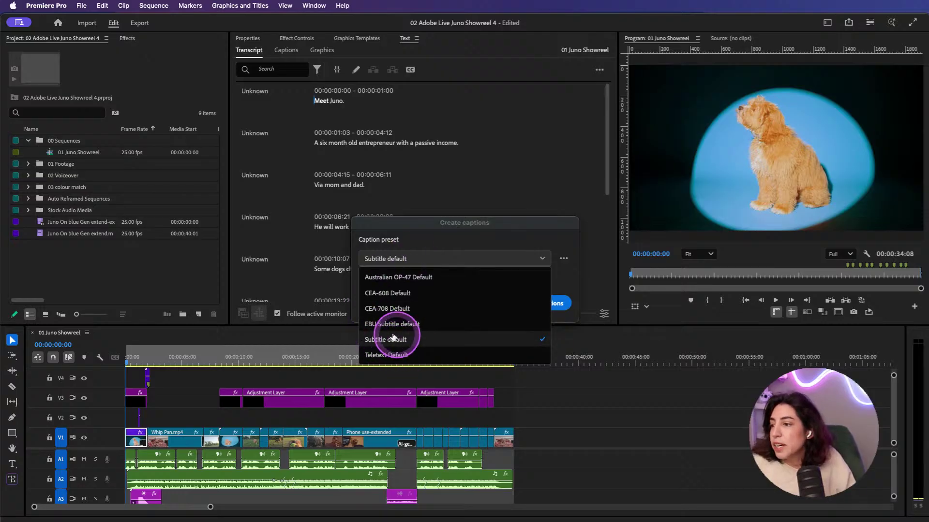
pyautogui.click(449, 261)
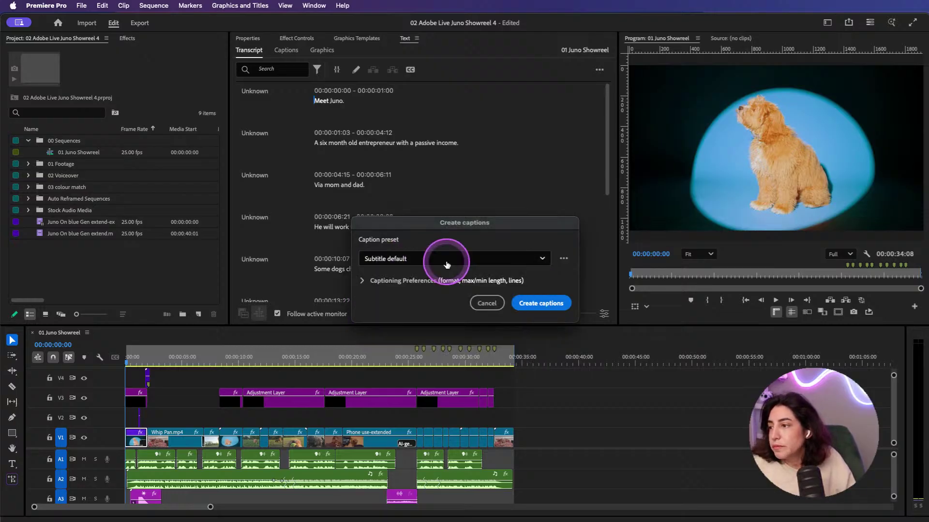
pyautogui.click(366, 283)
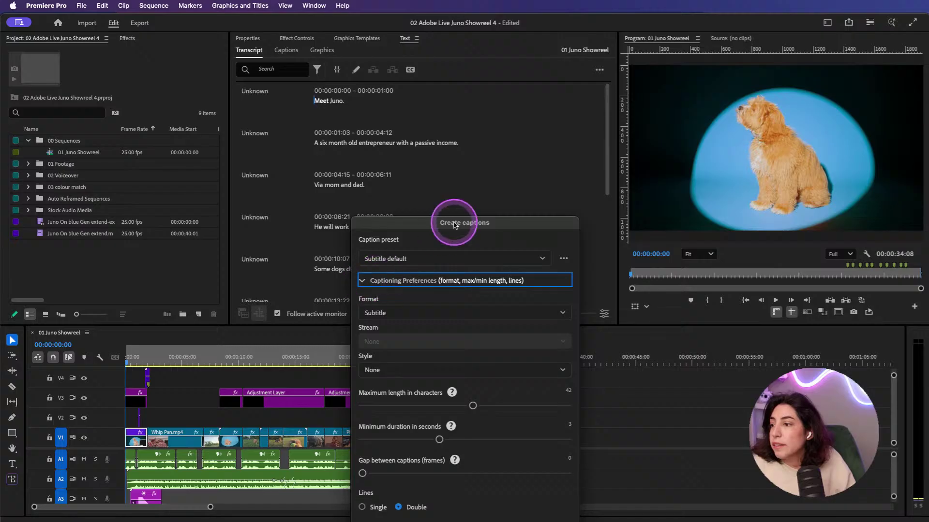
pyautogui.moveTo(452, 220); pyautogui.dragTo(461, 74)
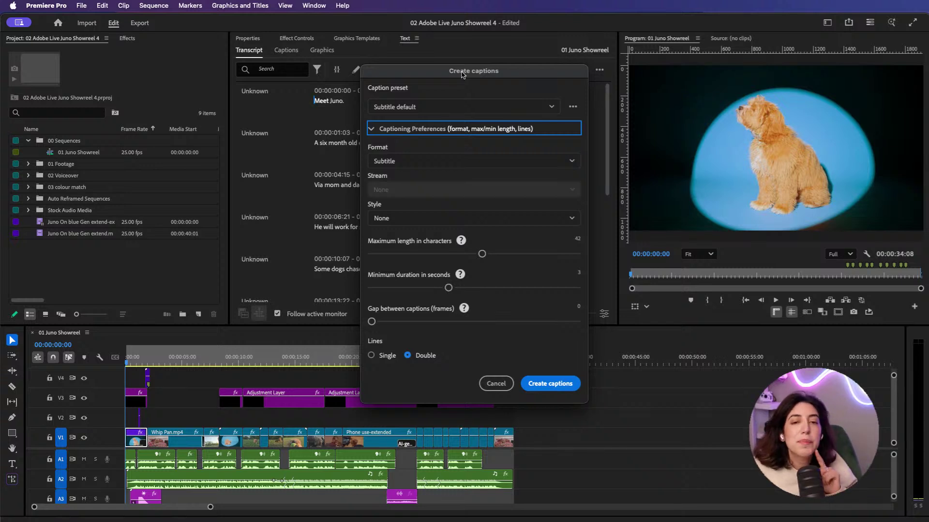
# Step: Limit the captions to a single line, keeping the style at None and the gap between captions at 0 frames
pyautogui.click(370, 356)
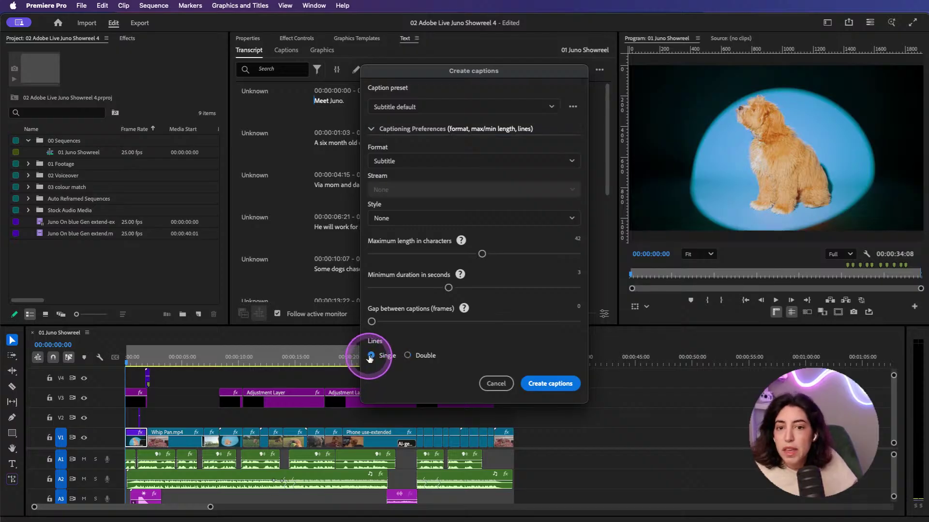
pyautogui.click(404, 226)
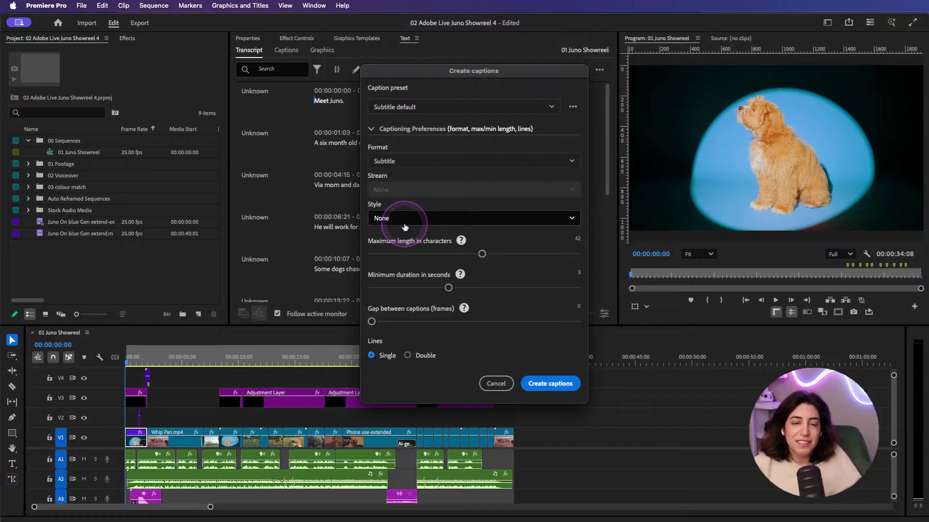
pyautogui.click(404, 227)
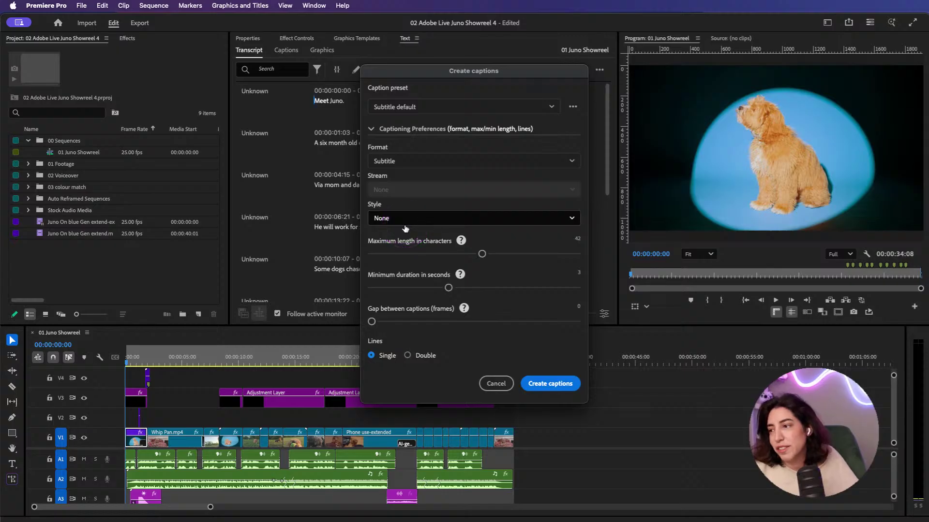
pyautogui.click(429, 356)
pyautogui.click(386, 356)
pyautogui.click(415, 289)
pyautogui.click(372, 321)
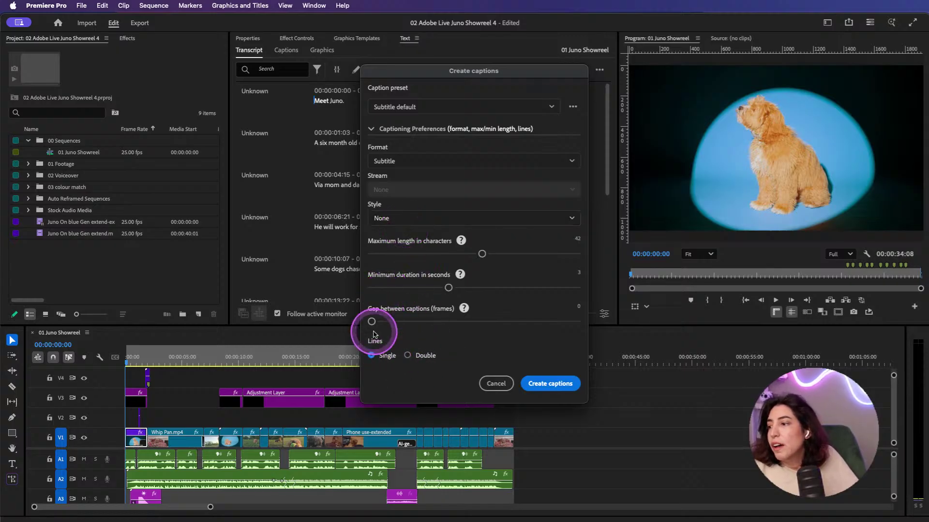
pyautogui.click(372, 322)
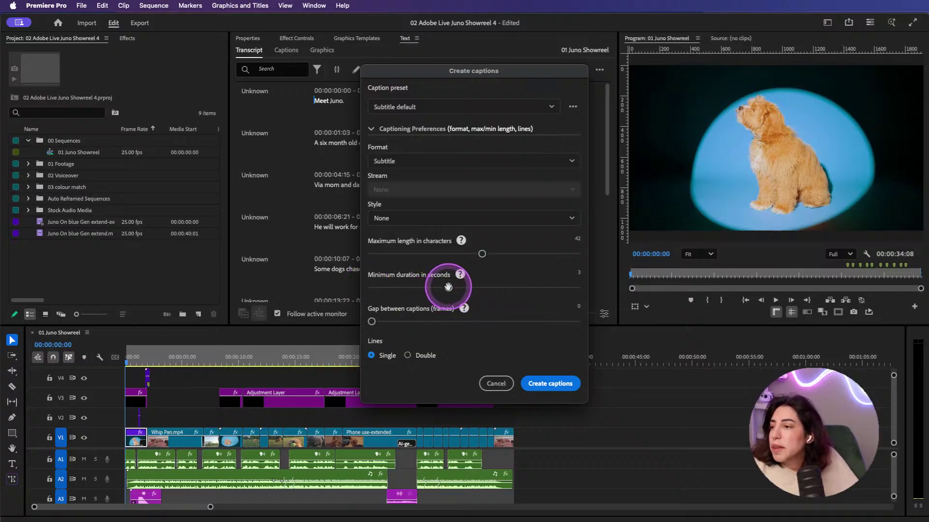
# Step: Set the minimum caption duration to 1.6 seconds and the maximum length to 28 characters, and create the captions
pyautogui.moveTo(448, 287); pyautogui.dragTo(387, 288)
pyautogui.moveTo(482, 254); pyautogui.dragTo(437, 254)
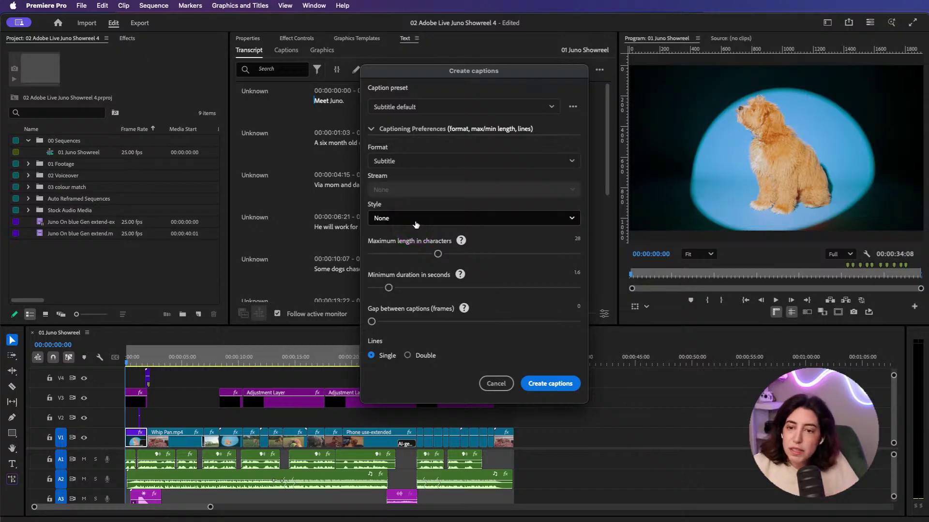
pyautogui.click(540, 385)
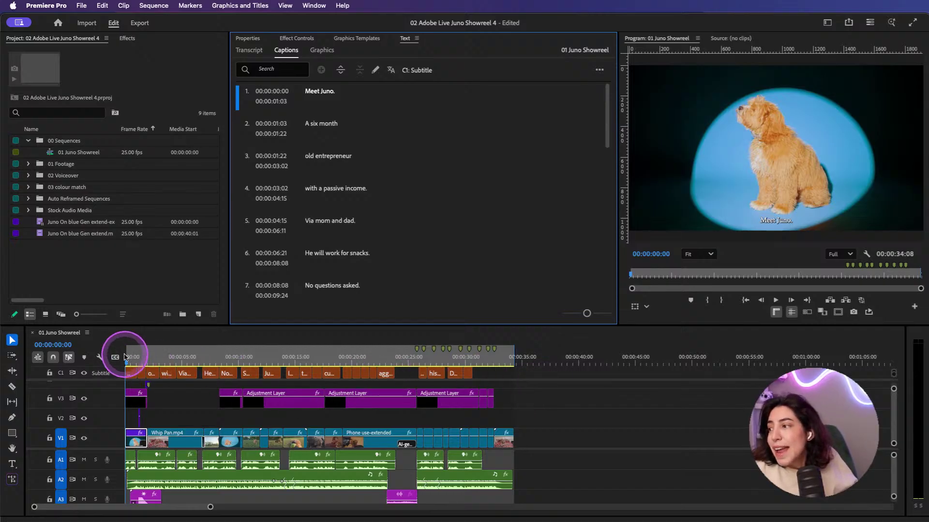
# Step: Play the sequence from the beginning to check the generated captions against the voiceover
pyautogui.moveTo(128, 357); pyautogui.dragTo(136, 359)
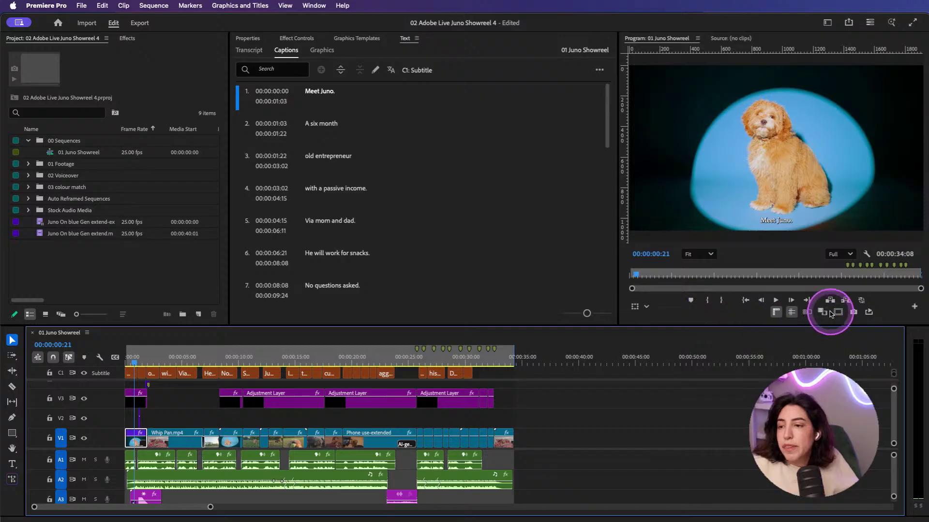
pyautogui.moveTo(131, 366); pyautogui.dragTo(117, 366)
pyautogui.press('space')
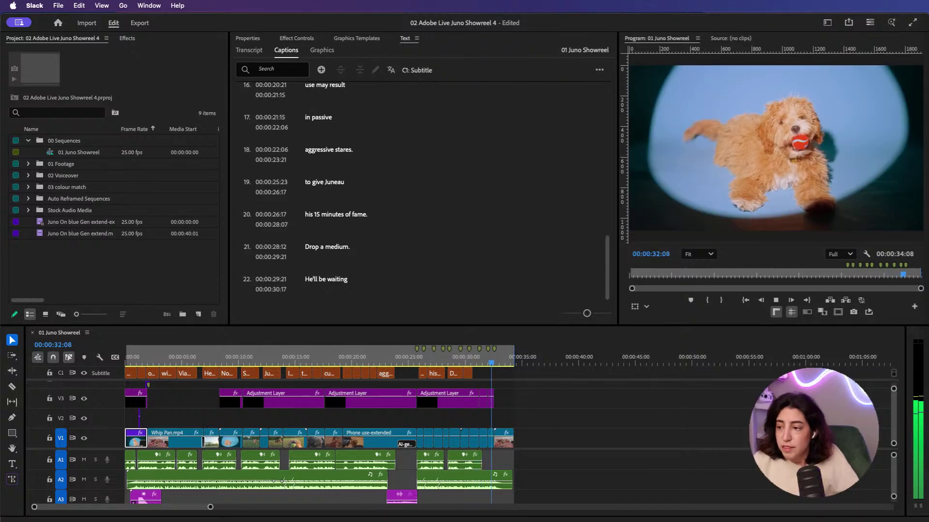
pyautogui.click(501, 405)
pyautogui.click(503, 405)
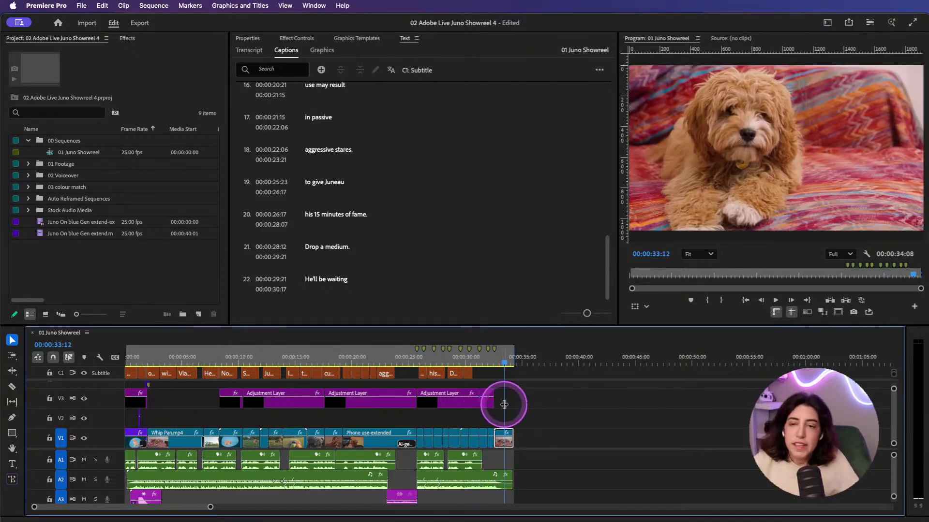
# Step: Correct caption 21 to read "Drop a DM."
pyautogui.click(336, 255)
pyautogui.doubleClick(336, 255)
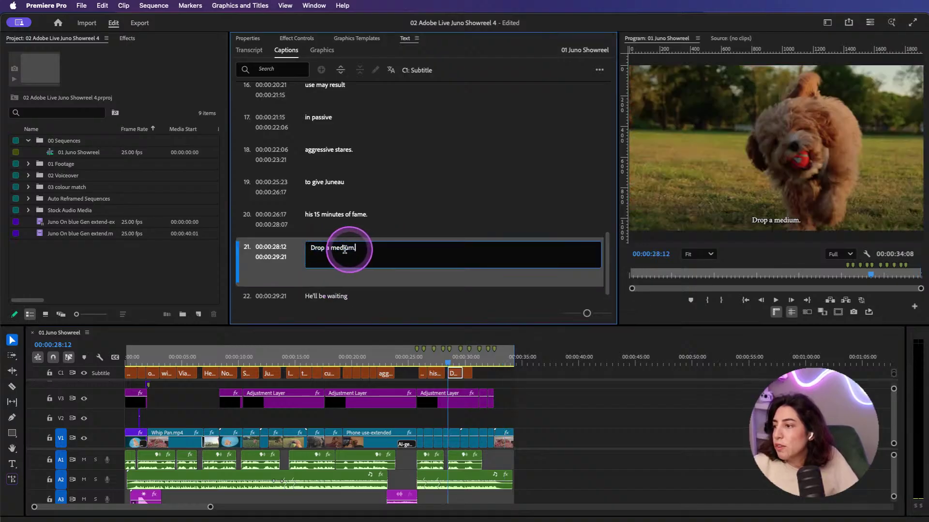
pyautogui.doubleClick(335, 251)
pyautogui.write('DM')
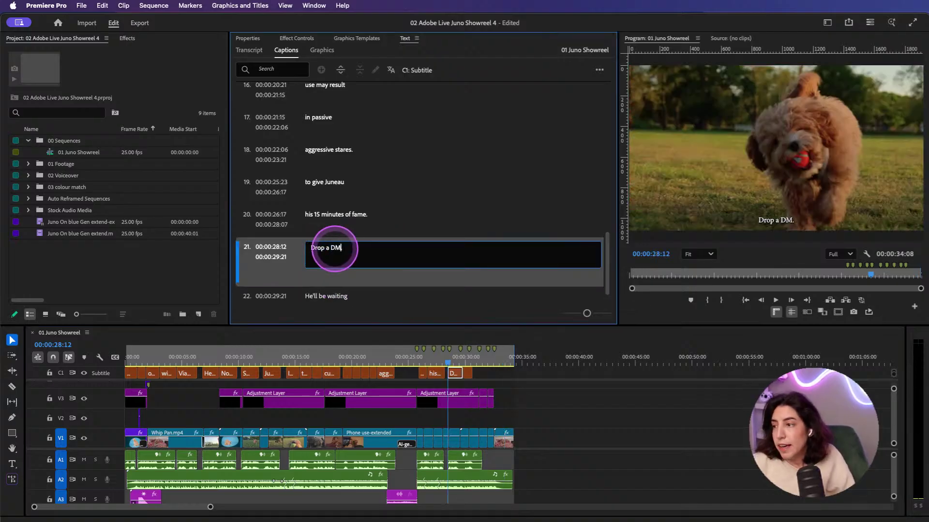
pyautogui.press('Escape')
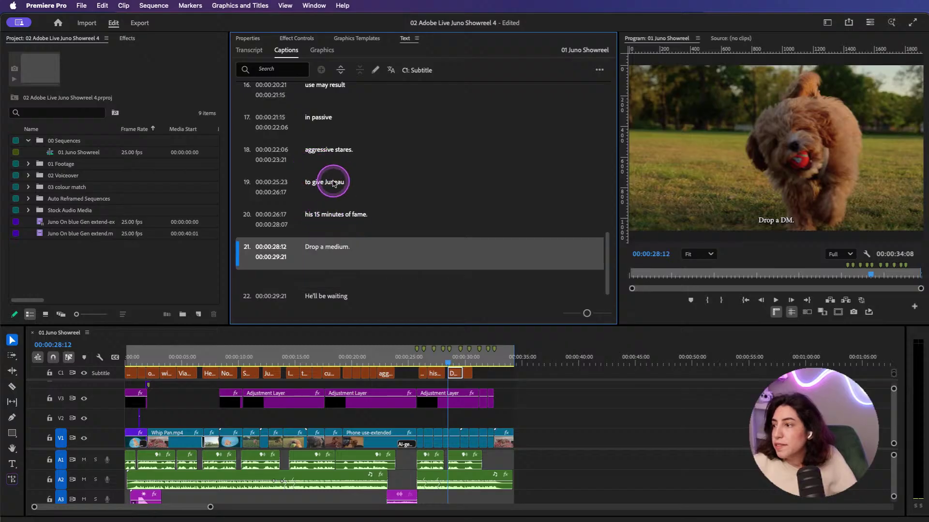
# Step: Correct the misspelled dog name in caption 19 so that it reads "to give Juno"
pyautogui.doubleClick(334, 182)
pyautogui.doubleClick(332, 183)
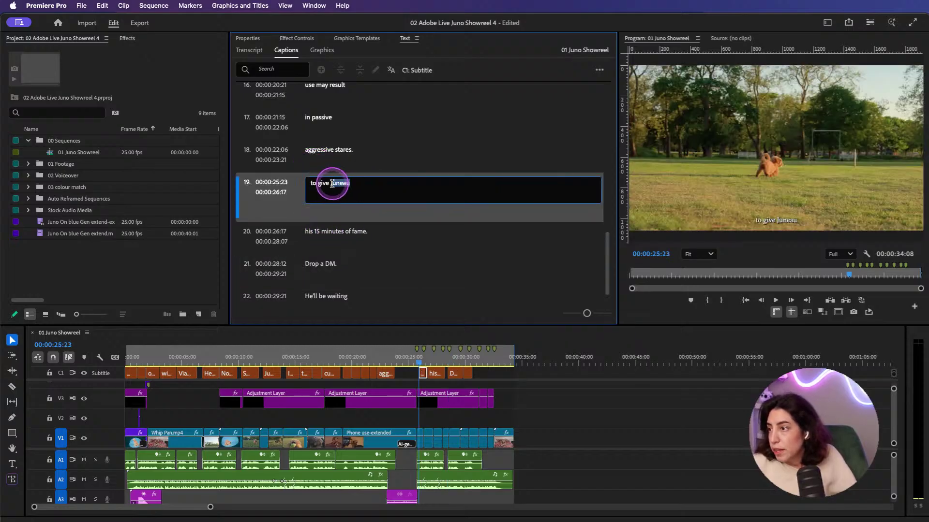
pyautogui.moveTo(336, 183); pyautogui.dragTo(520, 185)
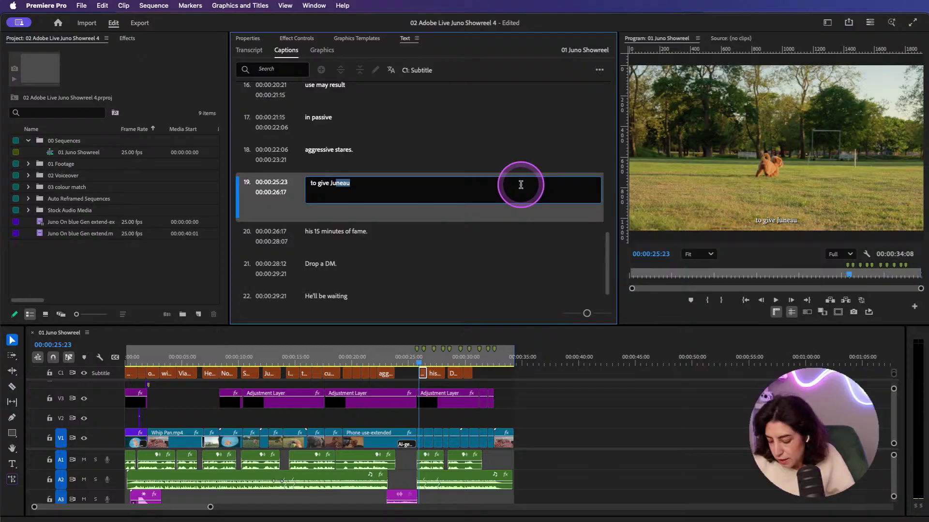
pyautogui.click(466, 135)
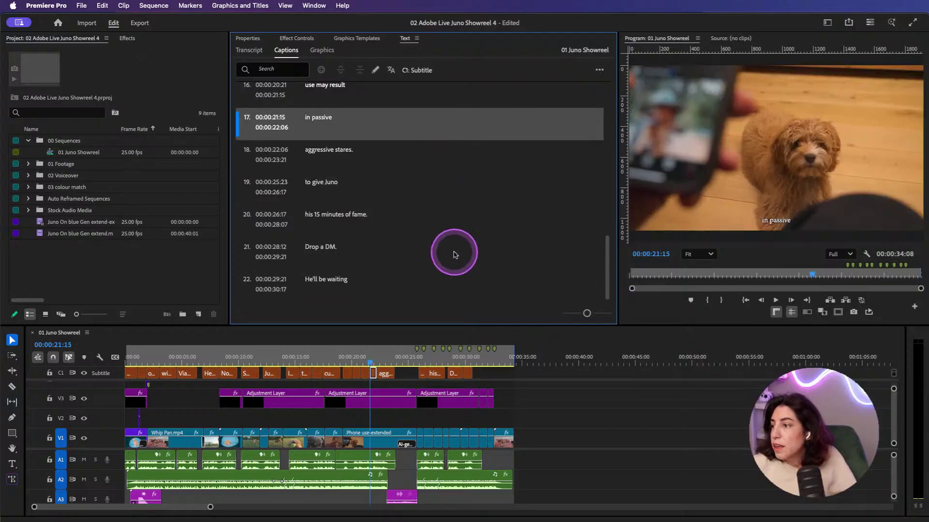
# Step: Review the remaining captions back to the first one for transcription errors
pyautogui.scroll(1, 454, 255)
pyautogui.scroll(8, 455, 255)
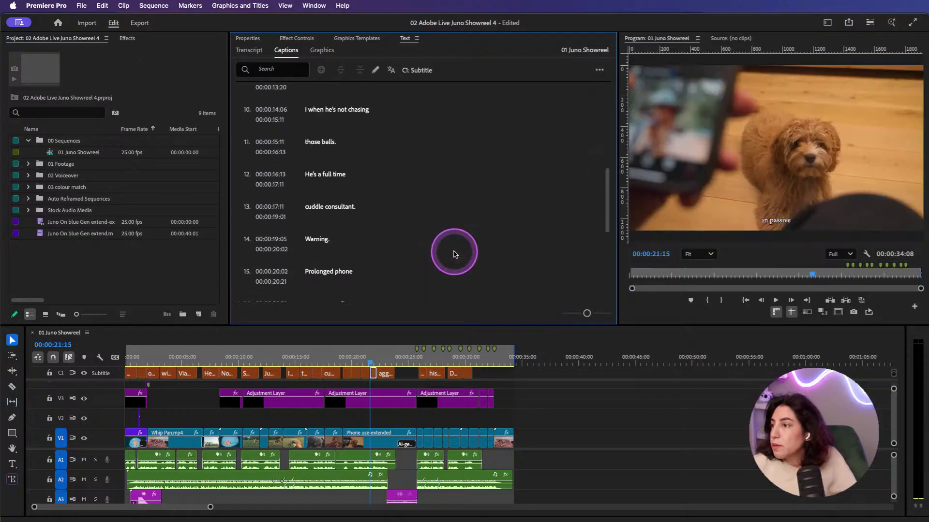
pyautogui.scroll(5, 455, 255)
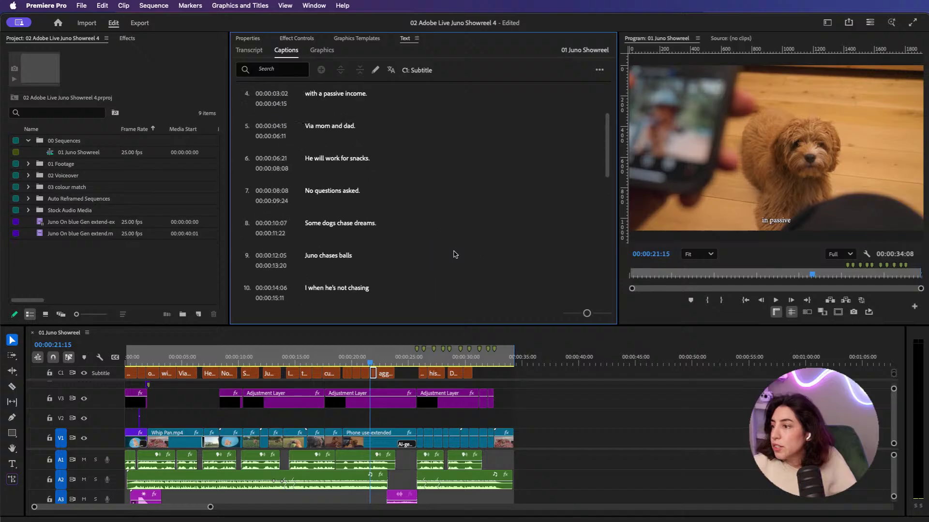
pyautogui.click(429, 263)
pyautogui.click(322, 302)
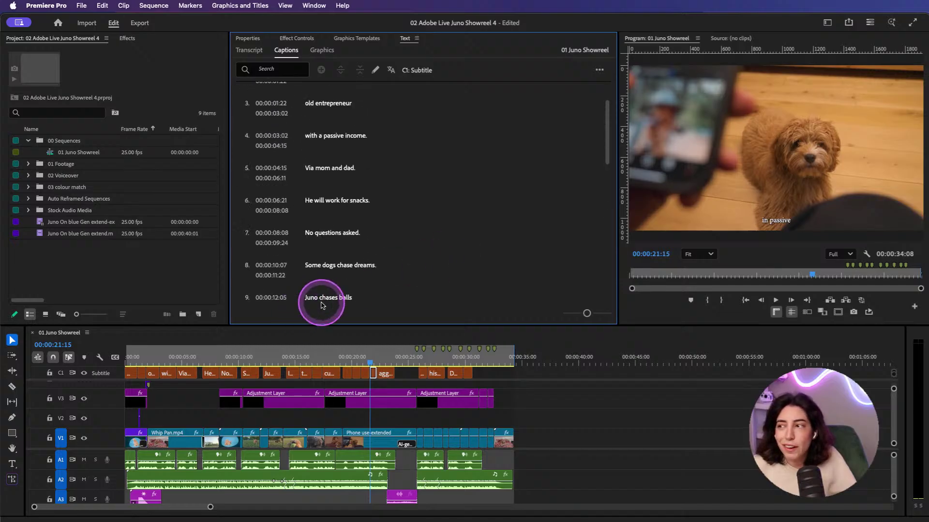
pyautogui.click(356, 241)
pyautogui.scroll(2, 358, 242)
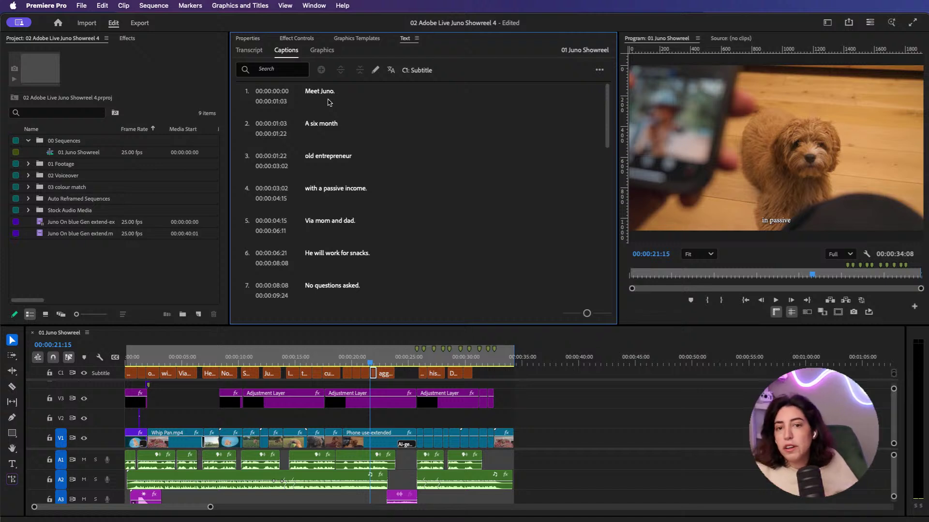
# Step: Select the first caption, "Meet Juno.", on the subtitle track and show its text and appearance properties
pyautogui.click(131, 361)
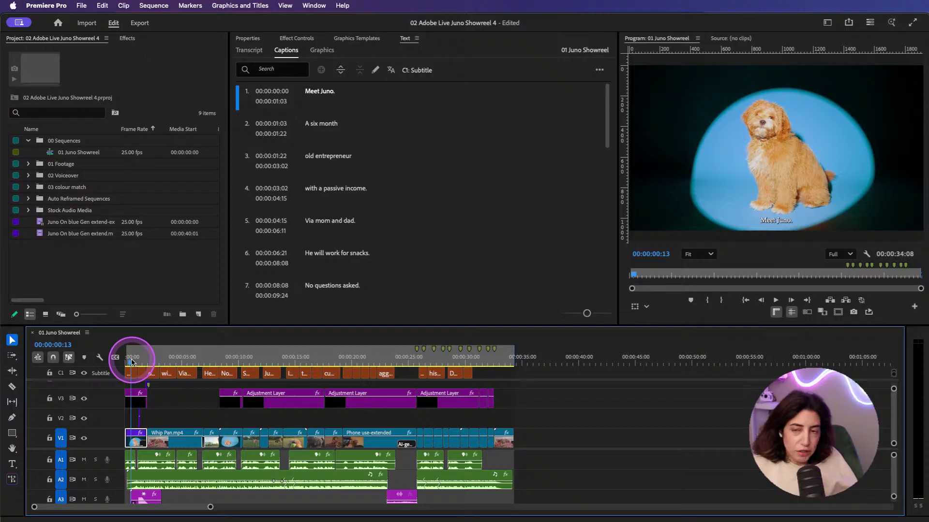
pyautogui.click(131, 373)
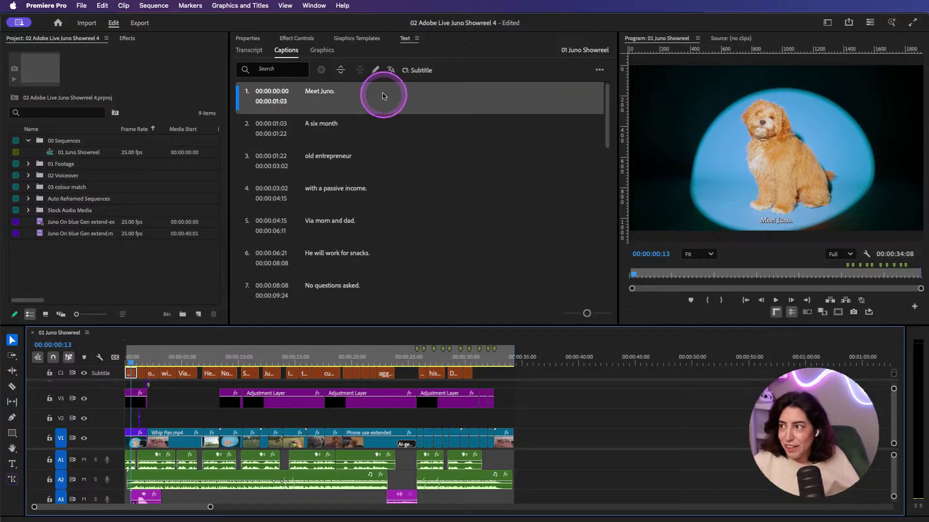
pyautogui.click(252, 38)
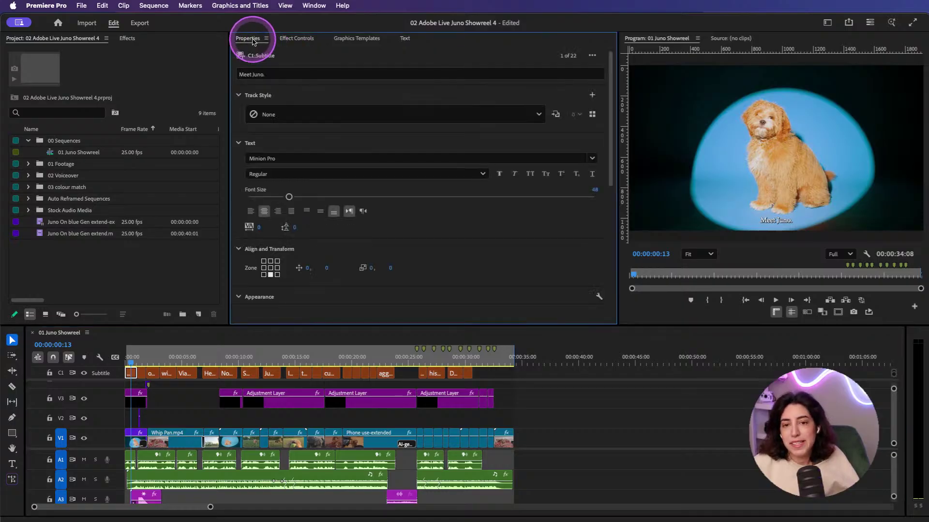
pyautogui.click(313, 5)
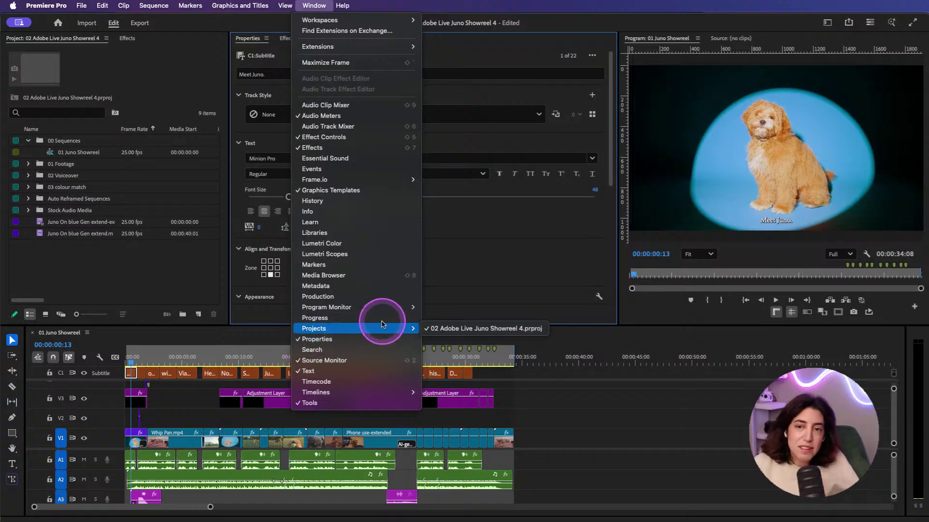
pyautogui.click(498, 266)
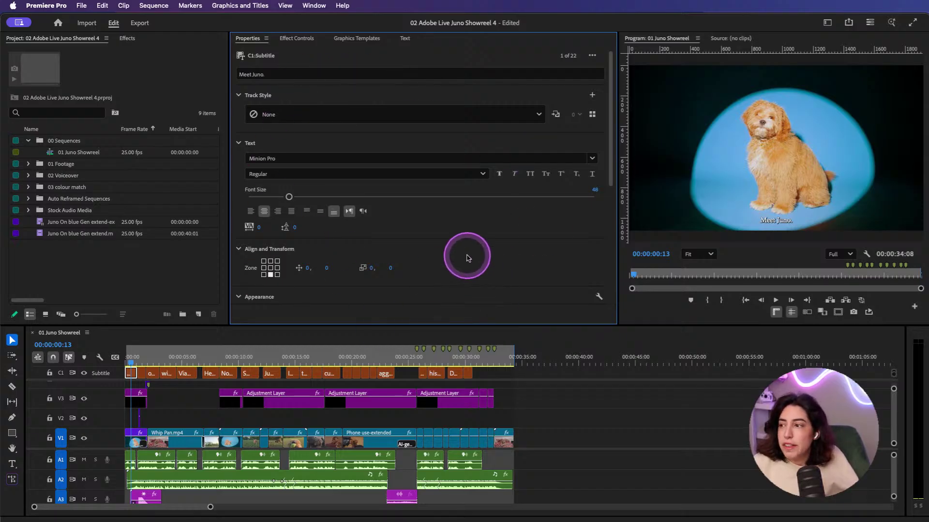
pyautogui.scroll(-3, 466, 254)
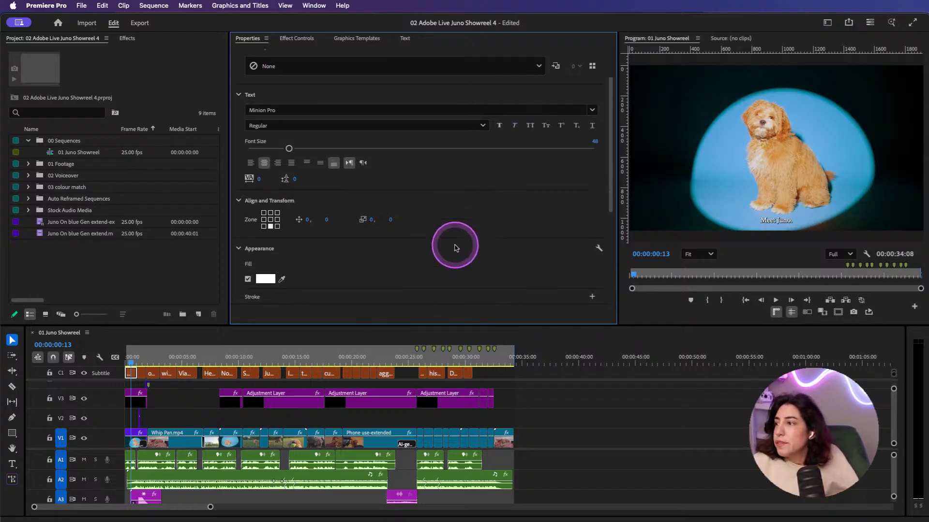
# Step: Set the "Meet Juno." caption font to Montserrat Bold with a font size of 50
pyautogui.click(312, 111)
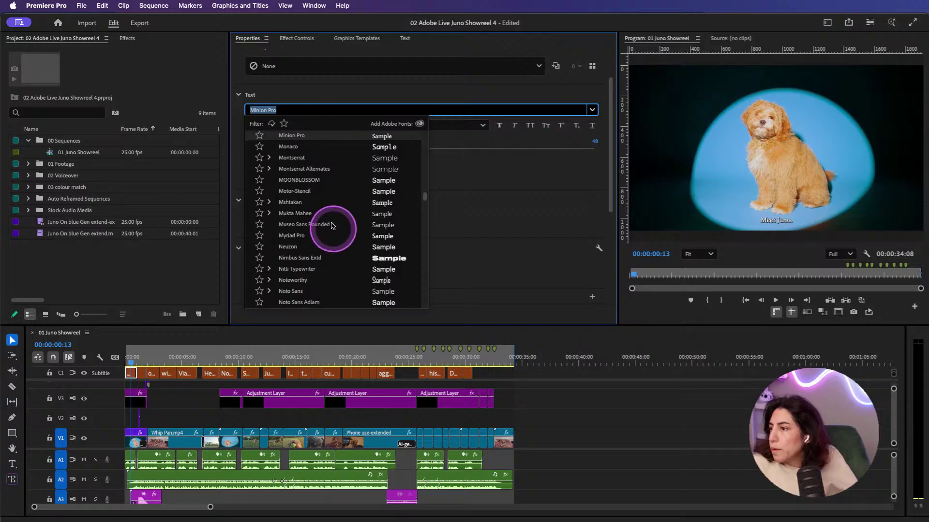
pyautogui.click(292, 158)
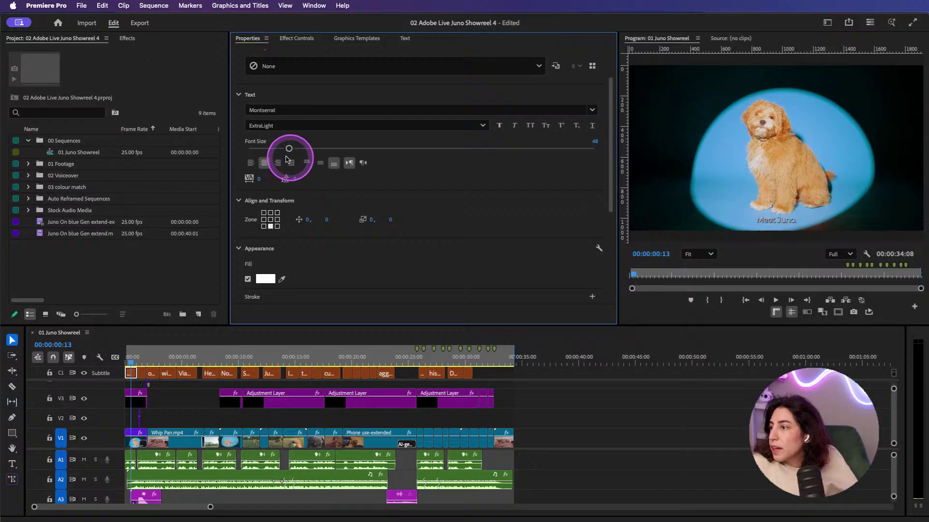
pyautogui.click(332, 127)
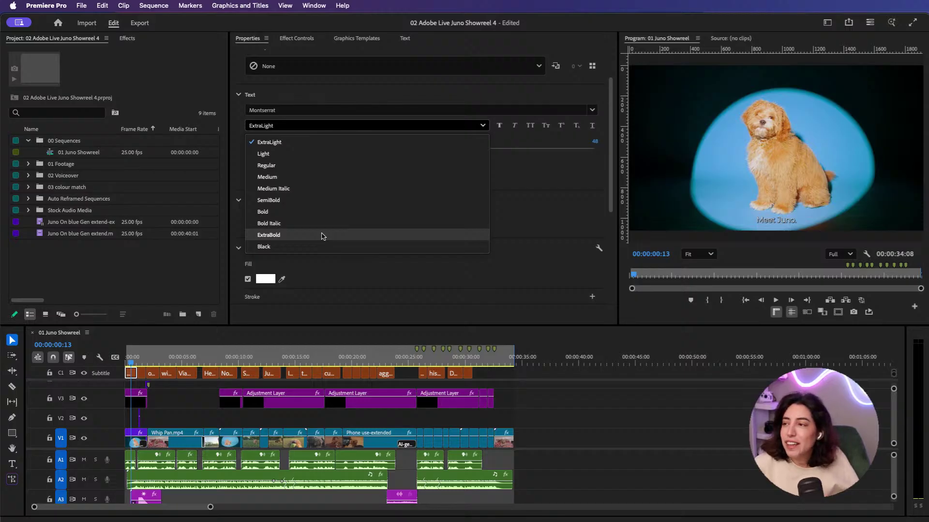
pyautogui.click(319, 213)
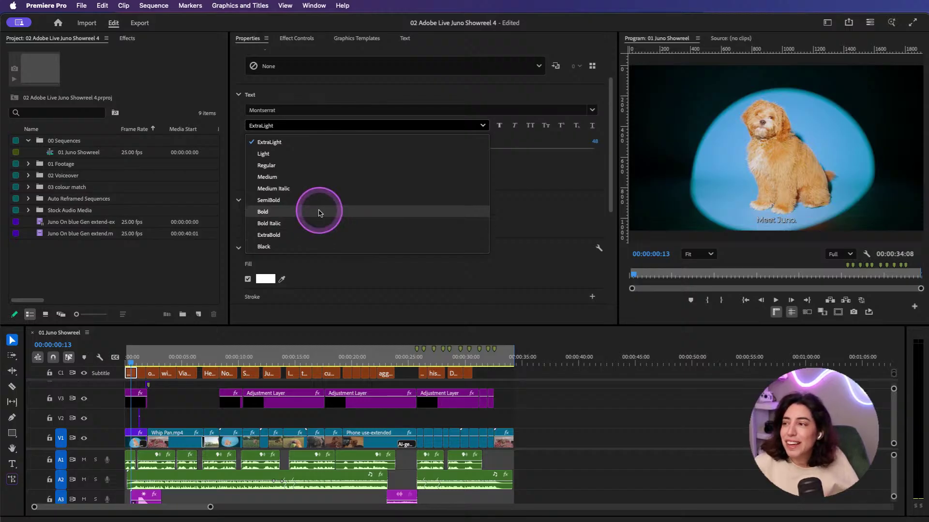
pyautogui.click(318, 238)
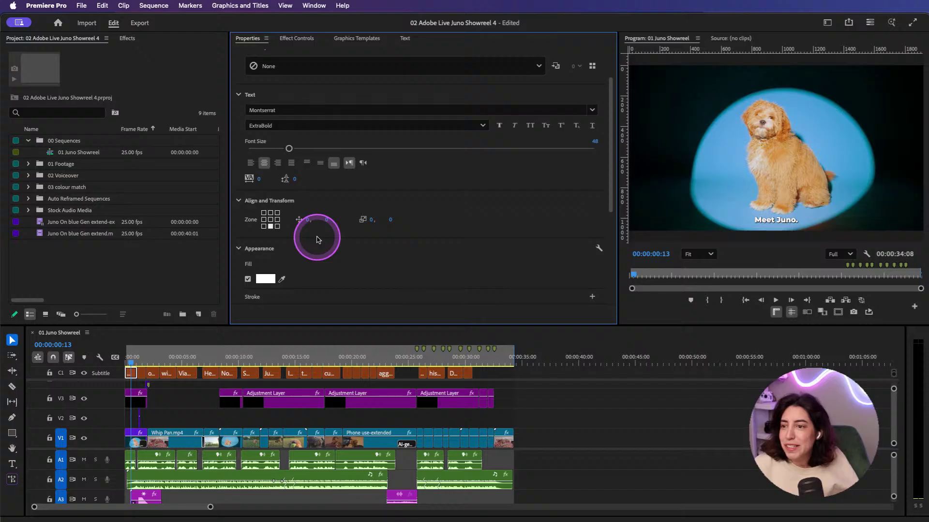
pyautogui.click(286, 125)
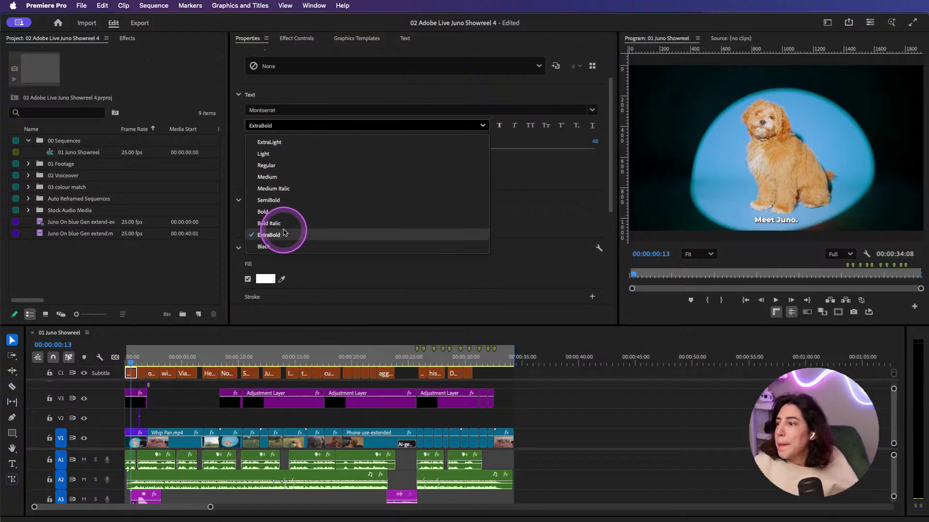
pyautogui.click(279, 211)
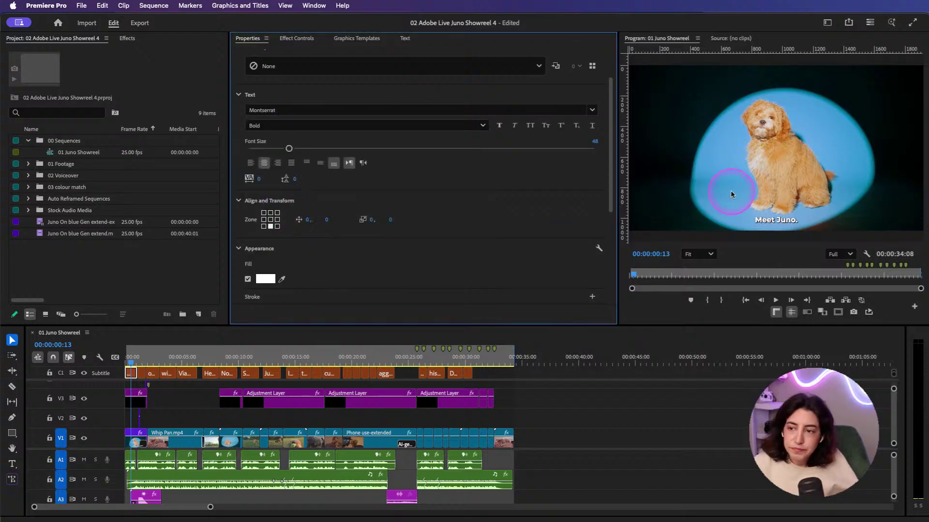
pyautogui.click(591, 140)
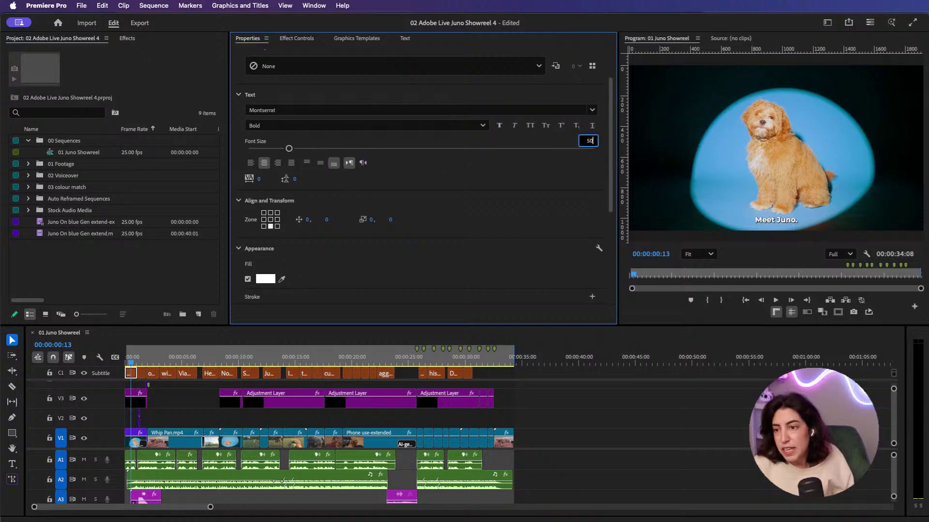
pyautogui.press('Return')
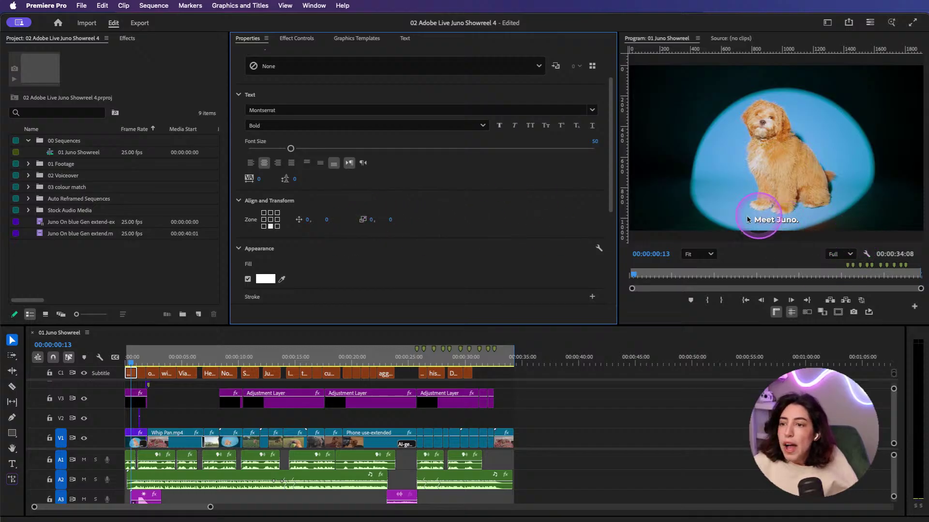
# Step: Using the safe margins as a temporary guide, raise the caption to a vertical position of -65
pyautogui.click(835, 314)
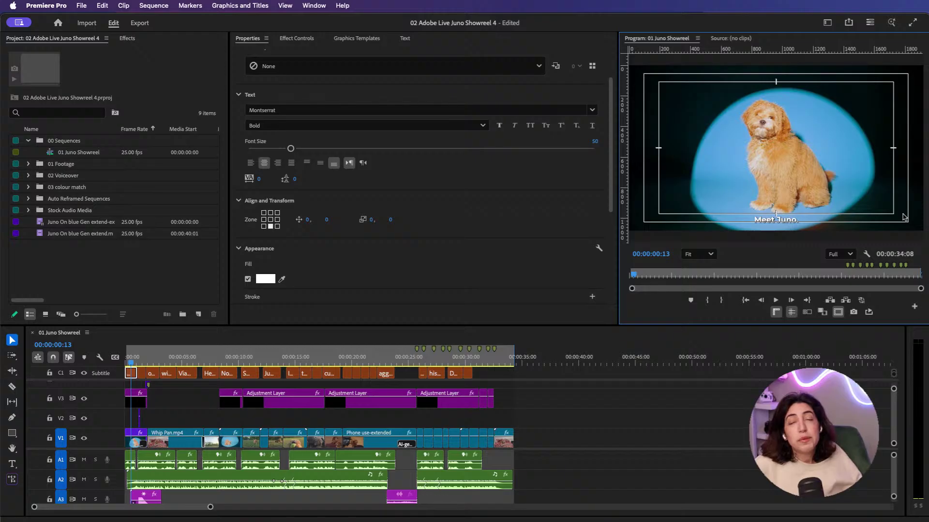
pyautogui.click(882, 215)
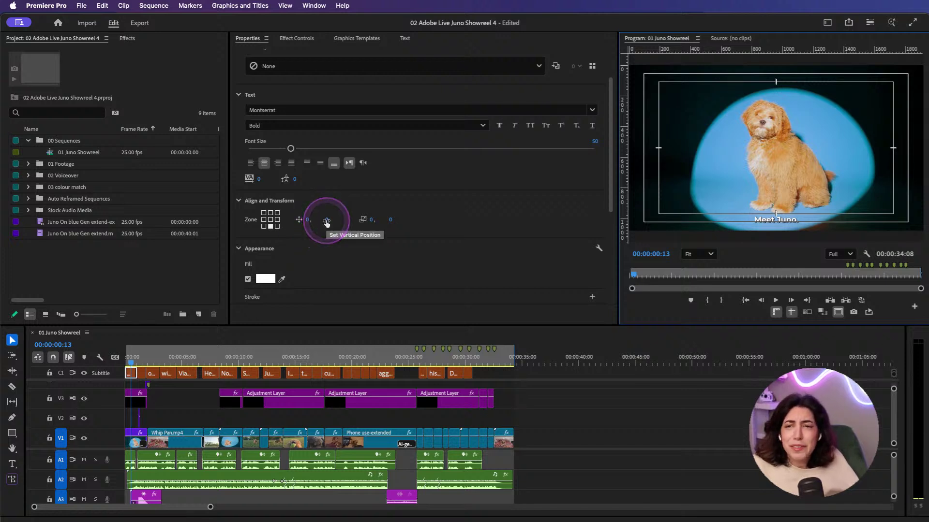
pyautogui.moveTo(326, 222); pyautogui.dragTo(299, 229)
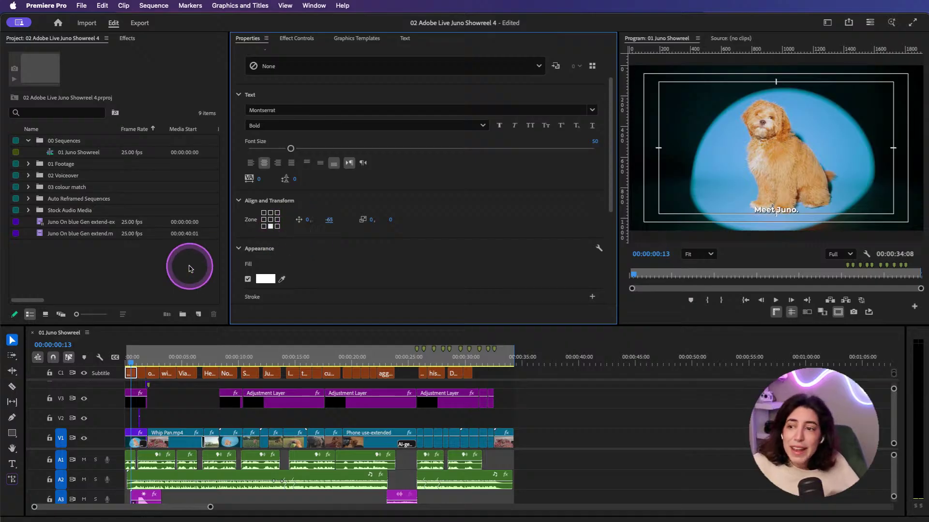
pyautogui.click(838, 313)
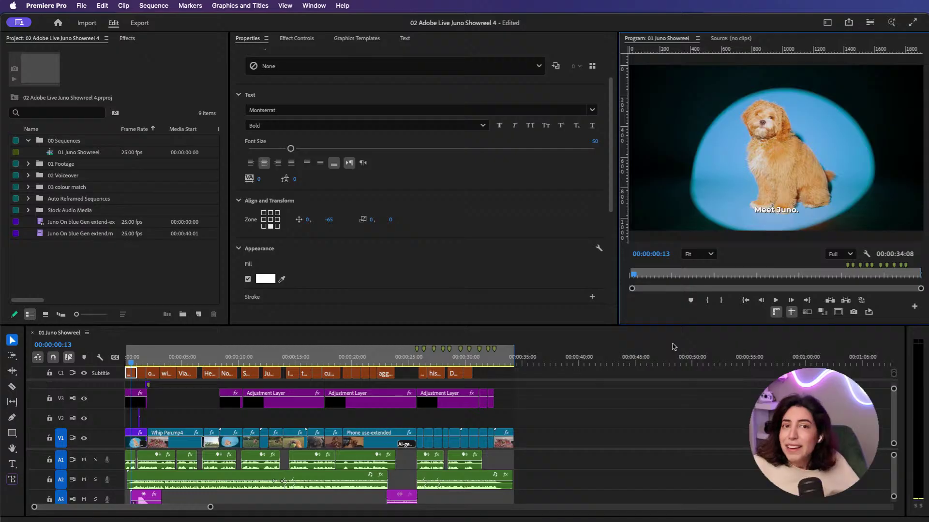
pyautogui.click(628, 313)
pyautogui.click(345, 214)
# Step: Change the caption's fill to the light blue (50A3E0) sampled from the video's backdrop, allowing screen access for the eyedropper
pyautogui.scroll(-4, 344, 214)
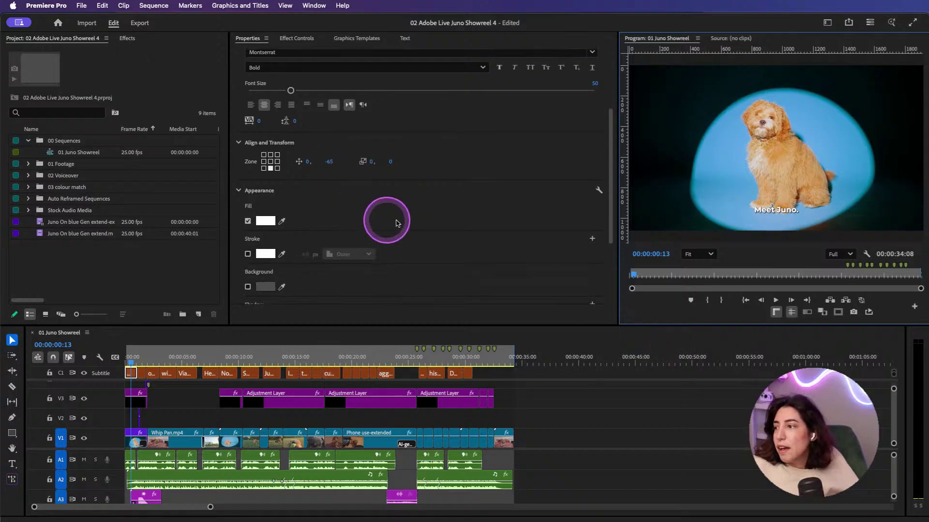
pyautogui.click(264, 211)
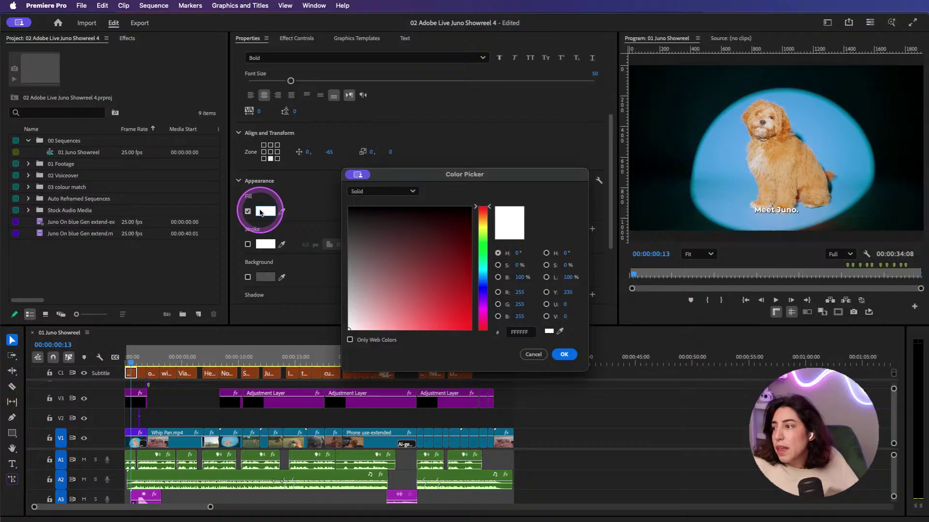
pyautogui.click(482, 281)
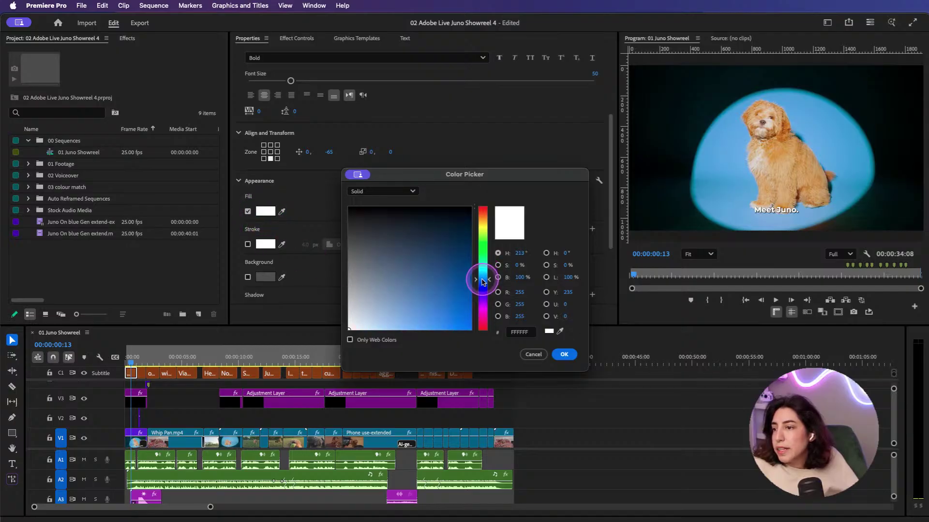
pyautogui.click(560, 331)
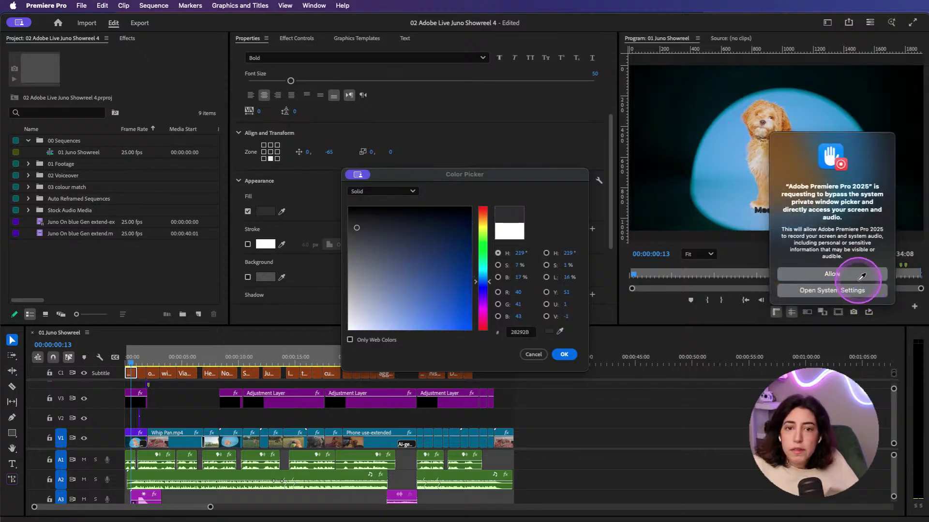
pyautogui.click(842, 275)
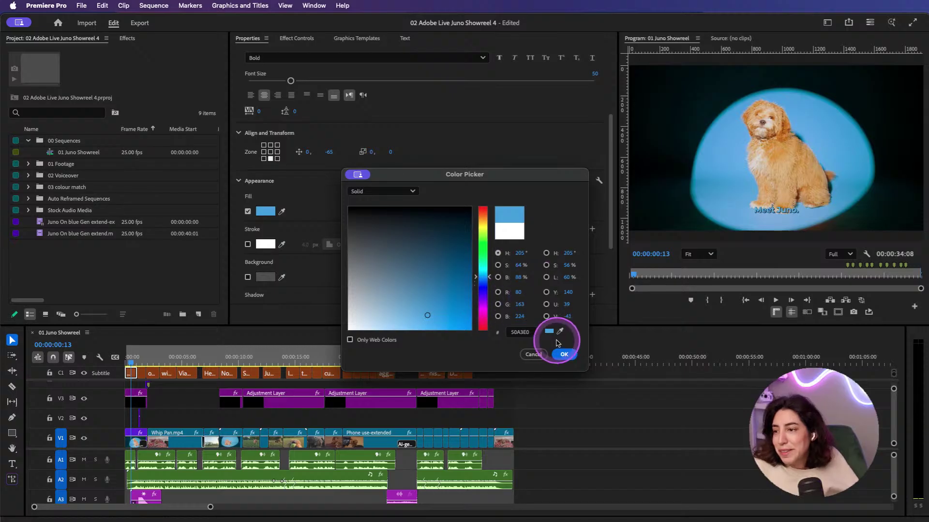
pyautogui.click(563, 355)
# Step: Add a black (000000) outer stroke 4 px wide to the caption text
pyautogui.click(248, 244)
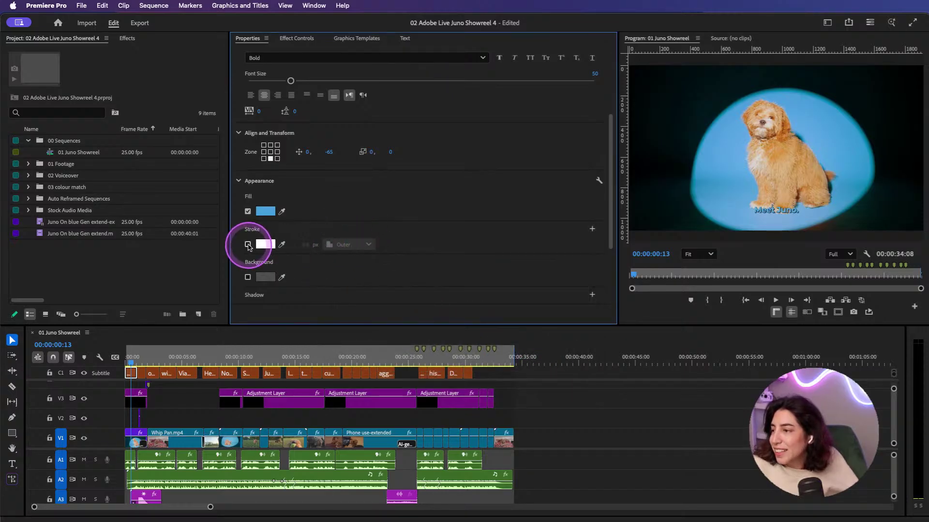
pyautogui.click(265, 244)
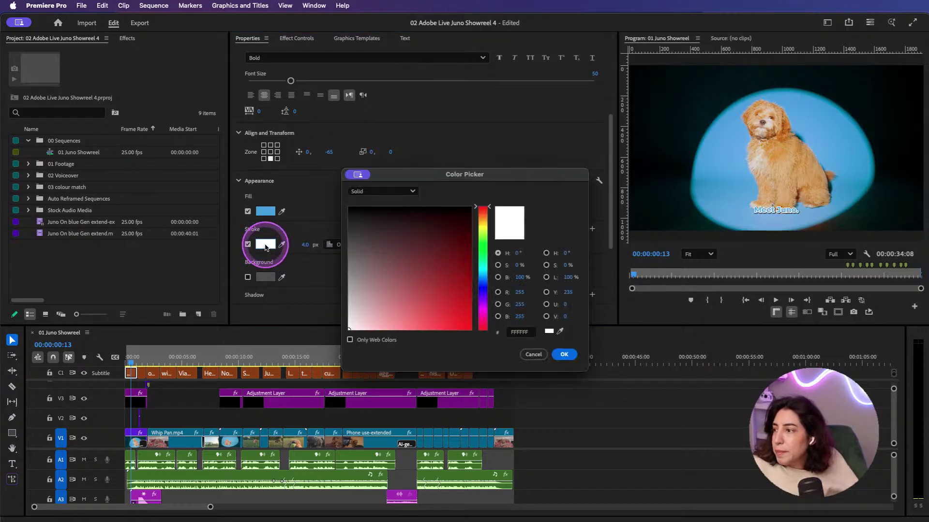
pyautogui.moveTo(366, 228)
pyautogui.mouseDown()
pyautogui.moveTo(364, 209)
pyautogui.moveTo(338, 222)
pyautogui.mouseUp()
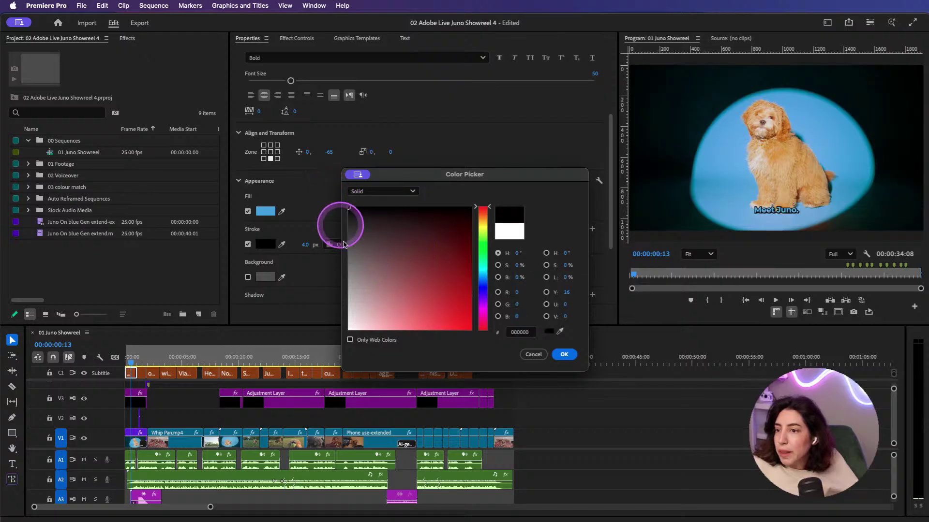
pyautogui.click(564, 354)
pyautogui.moveTo(305, 245); pyautogui.dragTo(303, 245)
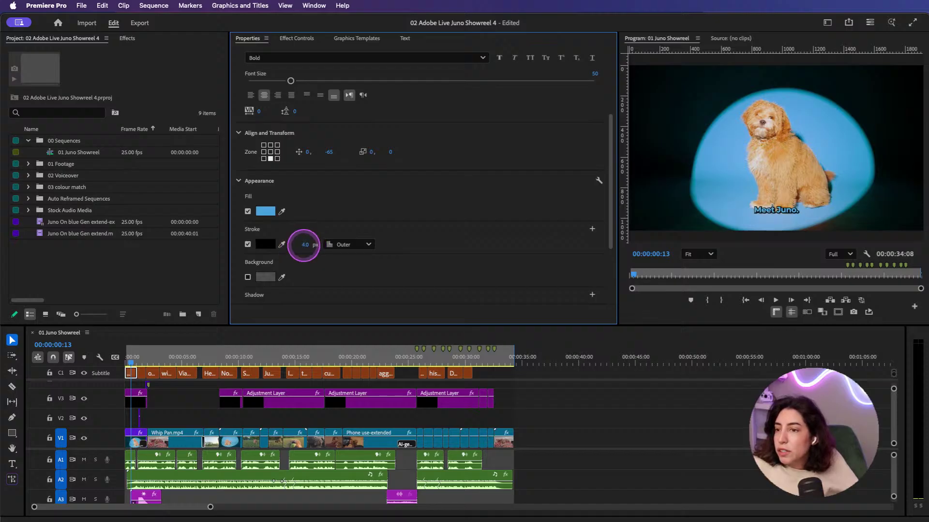
# Step: Set the caption text's fill colour back to white
pyautogui.click(265, 212)
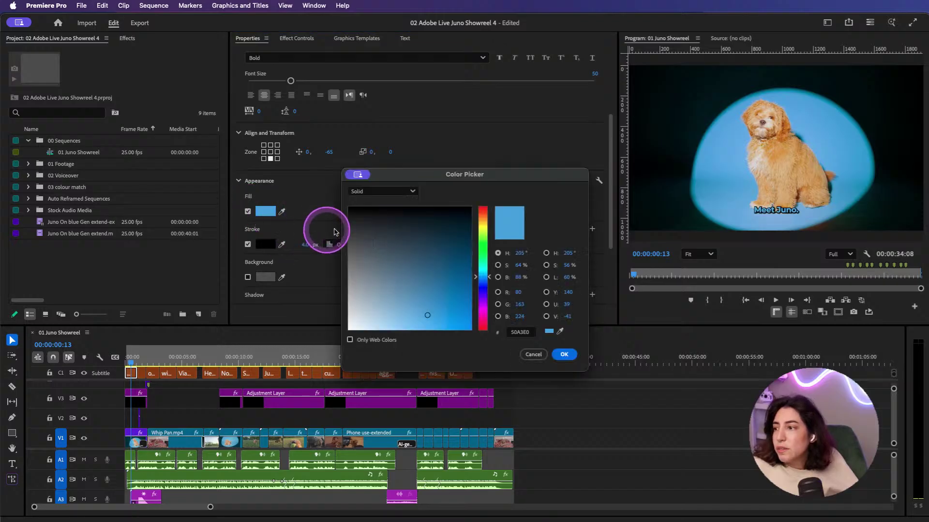
pyautogui.moveTo(387, 251); pyautogui.dragTo(320, 352)
pyautogui.click(564, 355)
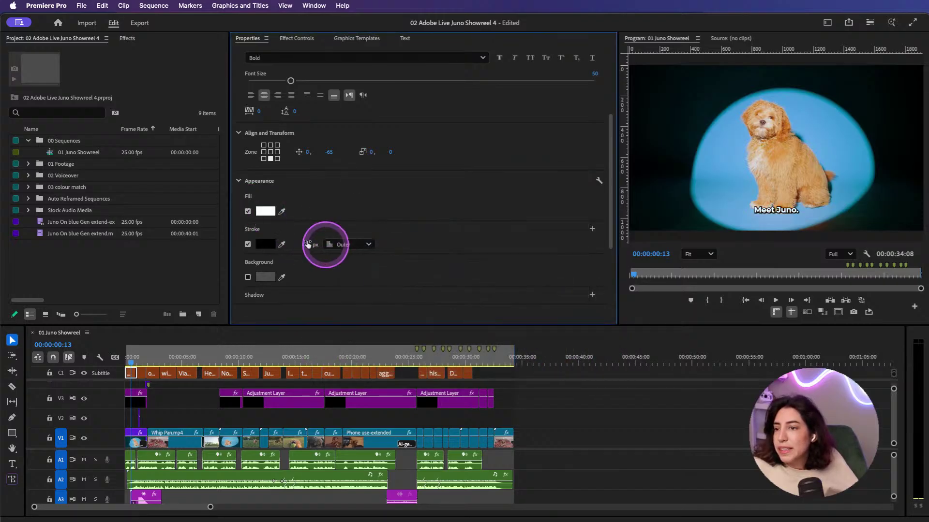
# Step: Turn off the caption text's shadow
pyautogui.scroll(-3, 473, 228)
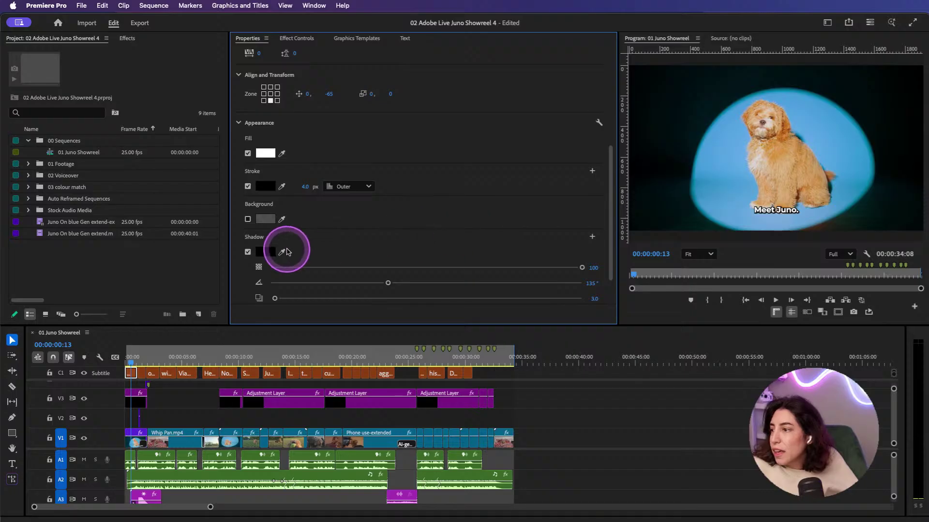
pyautogui.click(247, 252)
pyautogui.click(248, 252)
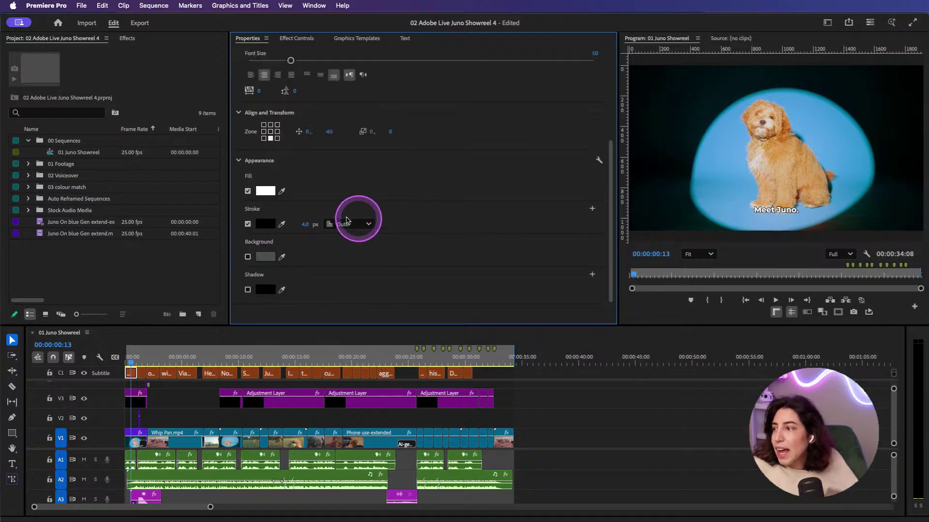
# Step: Align the caption's black stroke to Center and widen it to 14 px
pyautogui.moveTo(300, 224); pyautogui.dragTo(304, 223)
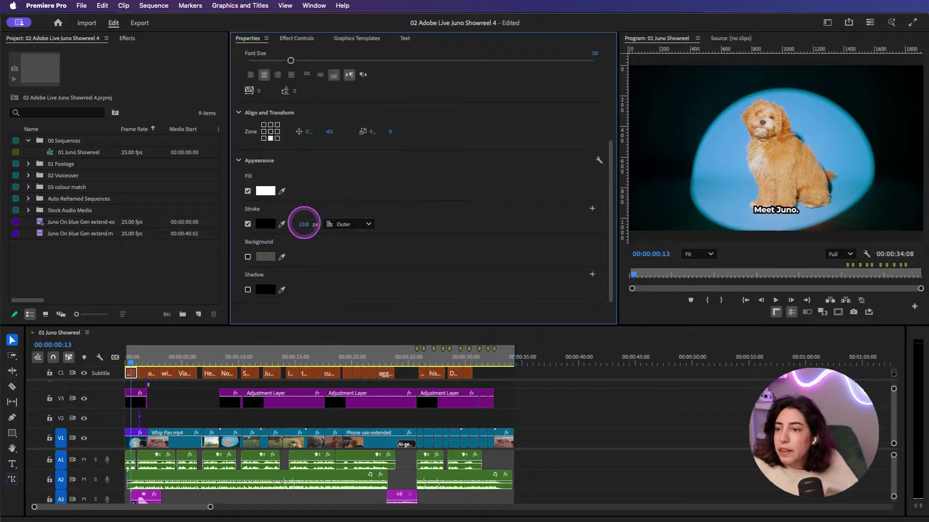
pyautogui.click(356, 224)
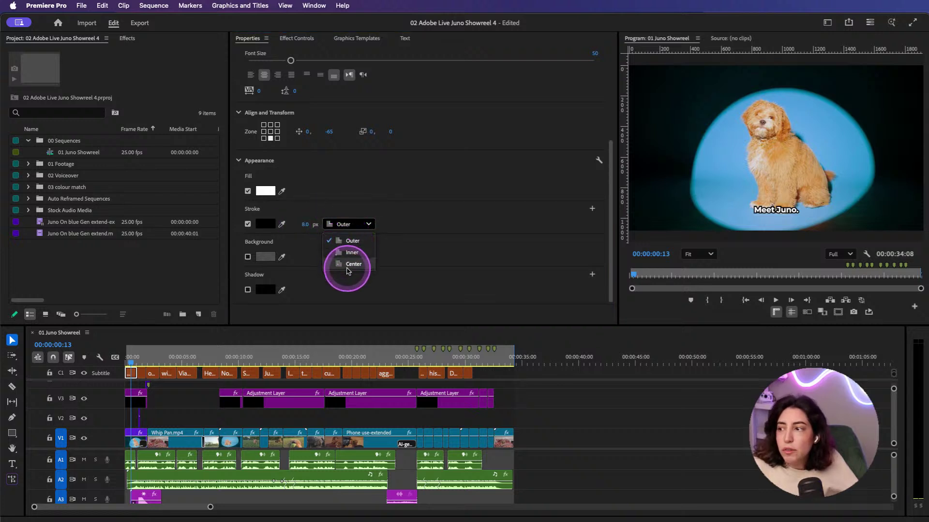
pyautogui.click(351, 264)
pyautogui.moveTo(304, 224); pyautogui.dragTo(305, 224)
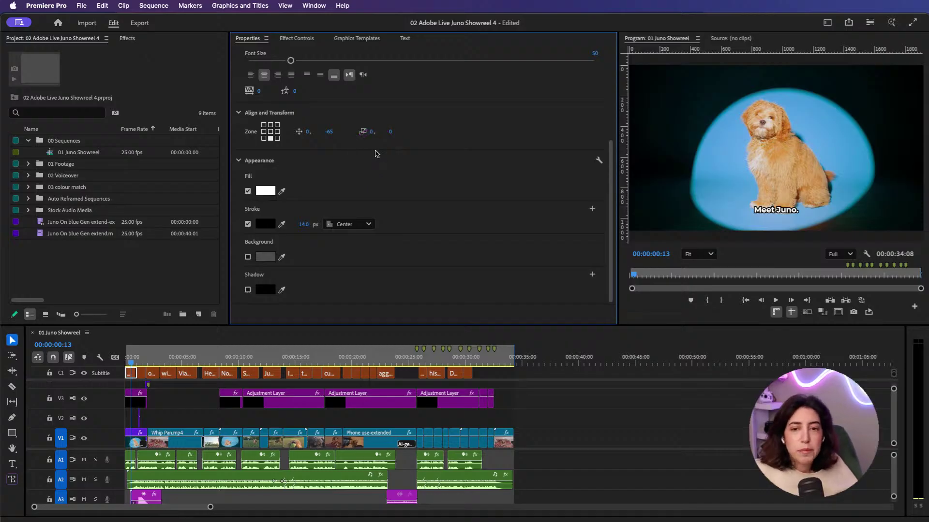
pyautogui.click(339, 190)
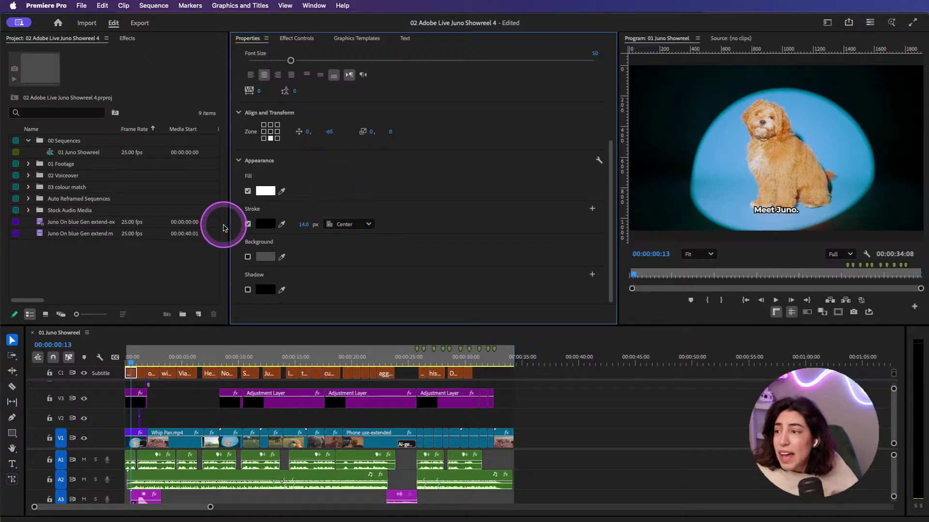
# Step: Change the caption's fill to a bright yellow with a hue of about 50° and make its black stroke thinner
pyautogui.click(247, 224)
pyautogui.click(265, 190)
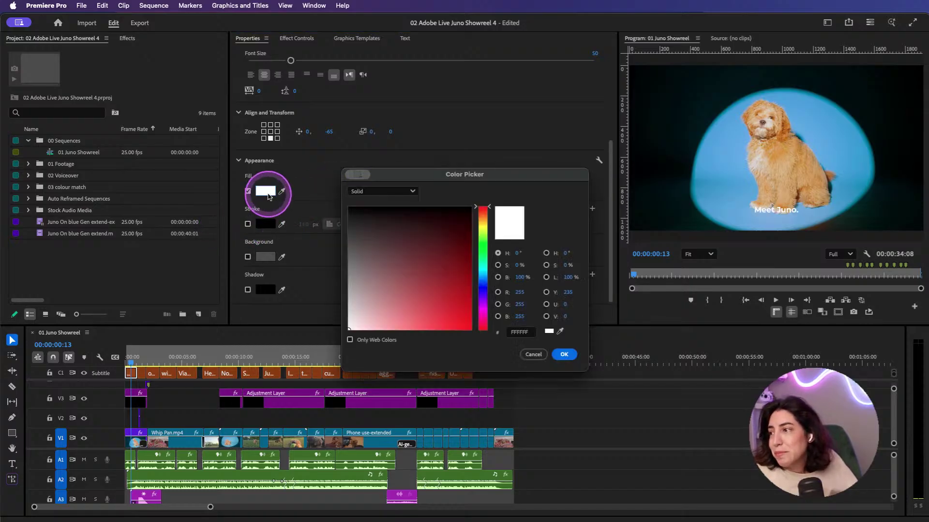
pyautogui.click(486, 228)
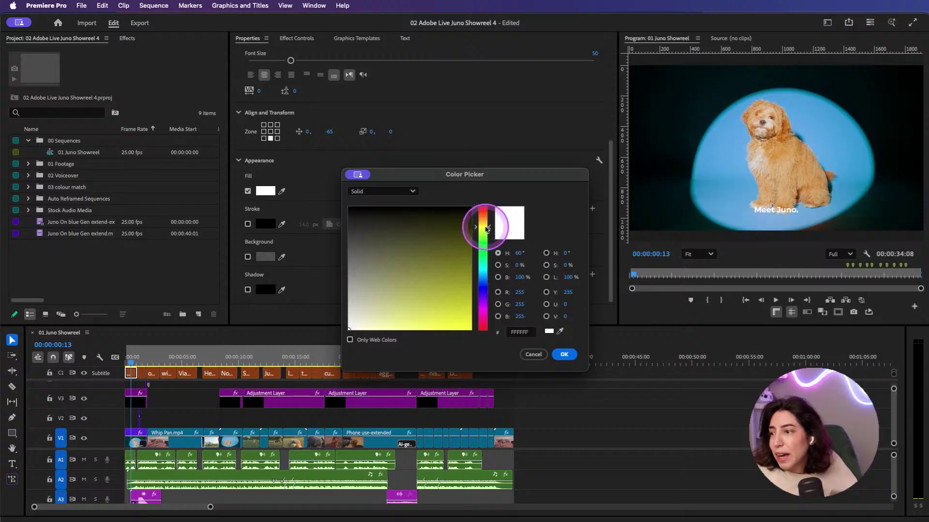
pyautogui.moveTo(486, 234); pyautogui.dragTo(485, 224)
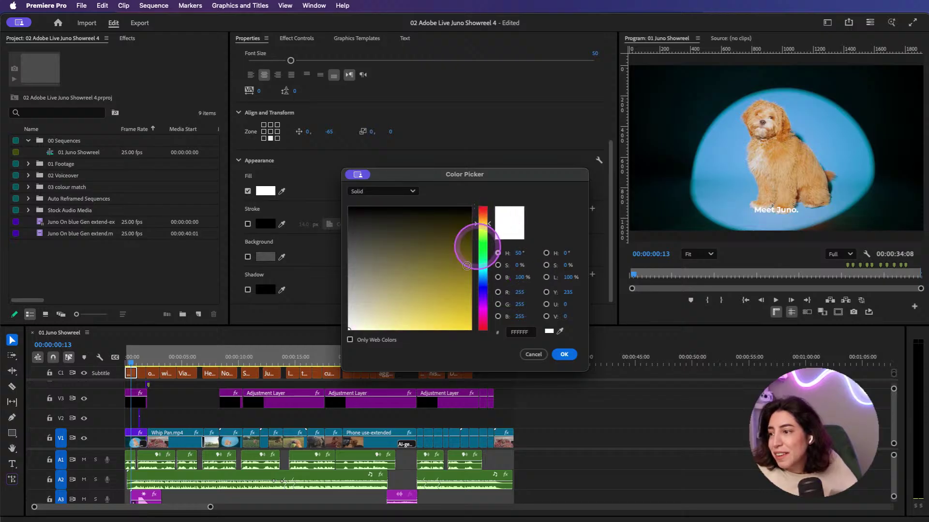
pyautogui.click(470, 328)
pyautogui.click(564, 355)
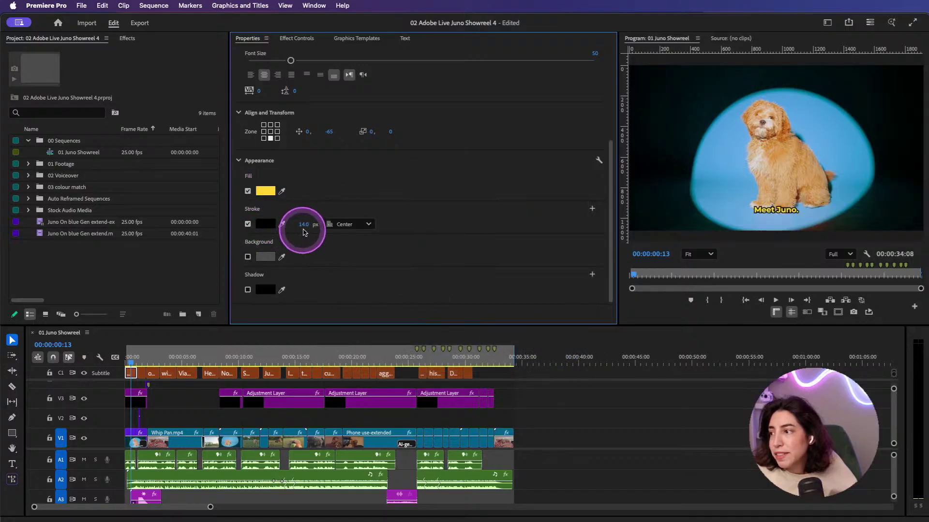
pyautogui.moveTo(307, 224); pyautogui.dragTo(303, 225)
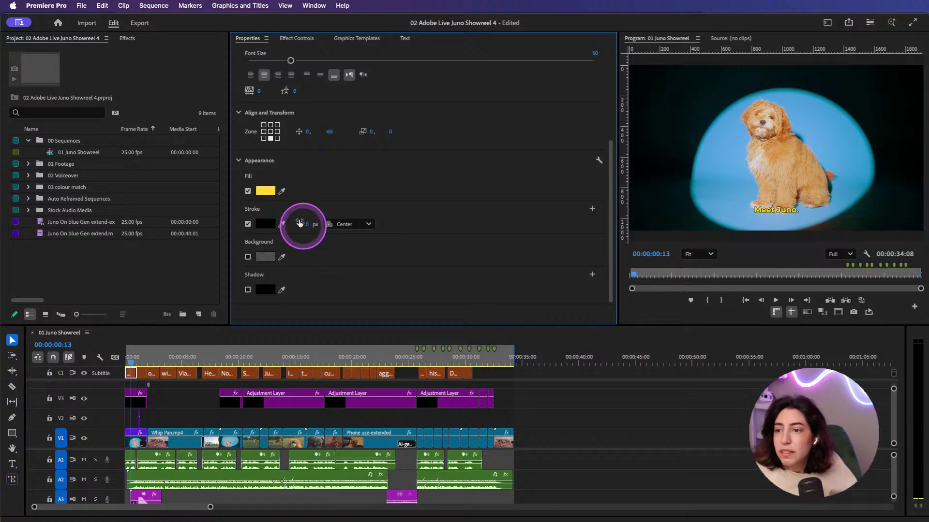
# Step: Set the caption's black stroke width to 5 px and check the look on the opening shot
pyautogui.moveTo(299, 222); pyautogui.dragTo(249, 219)
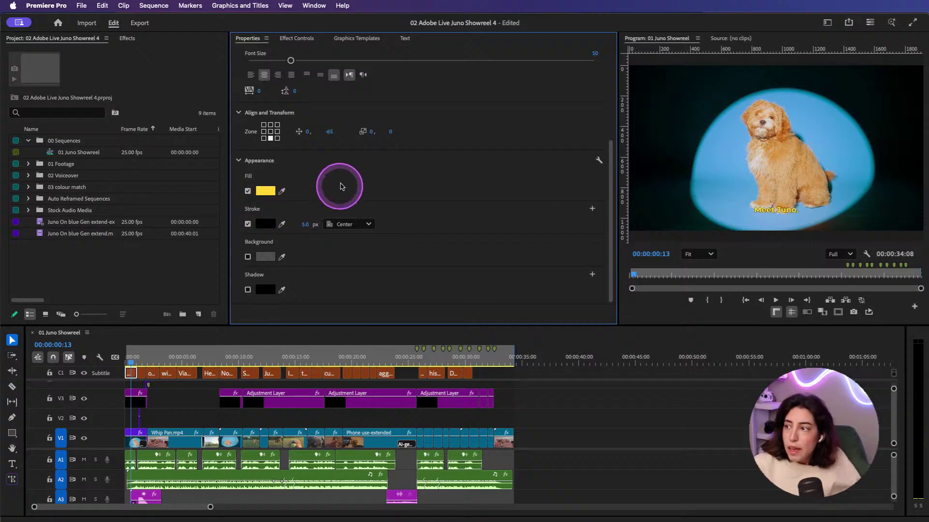
pyautogui.scroll(5, 431, 172)
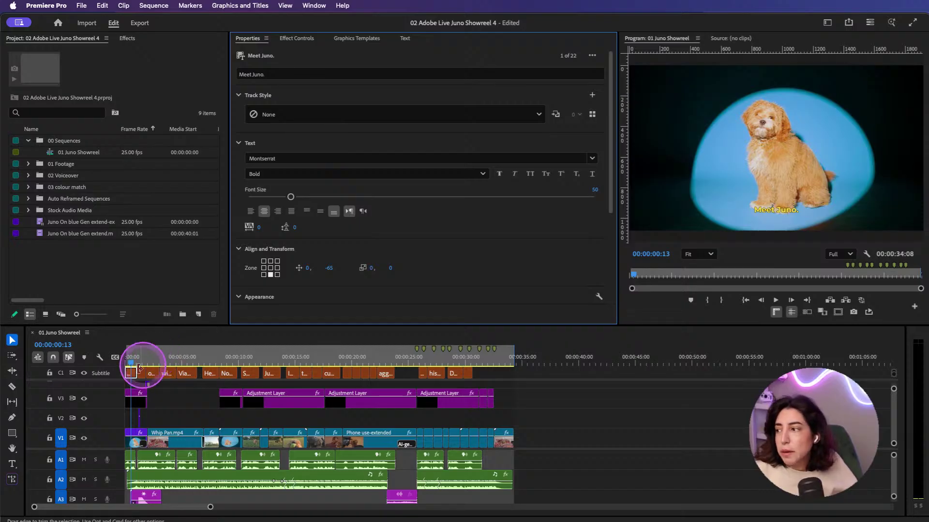
pyautogui.moveTo(140, 366); pyautogui.dragTo(131, 364)
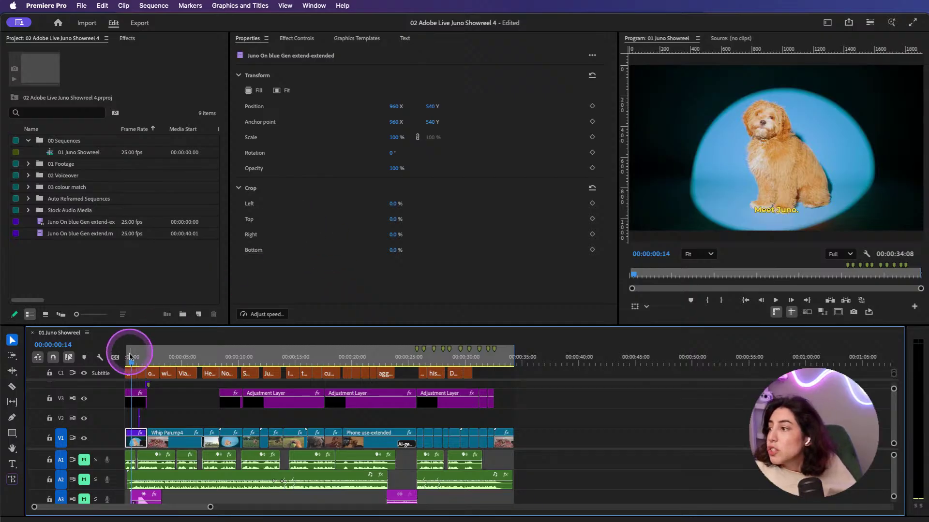
# Step: Redefine the track style from the first caption, "Meet Juno.", for all captions on the track
pyautogui.click(130, 373)
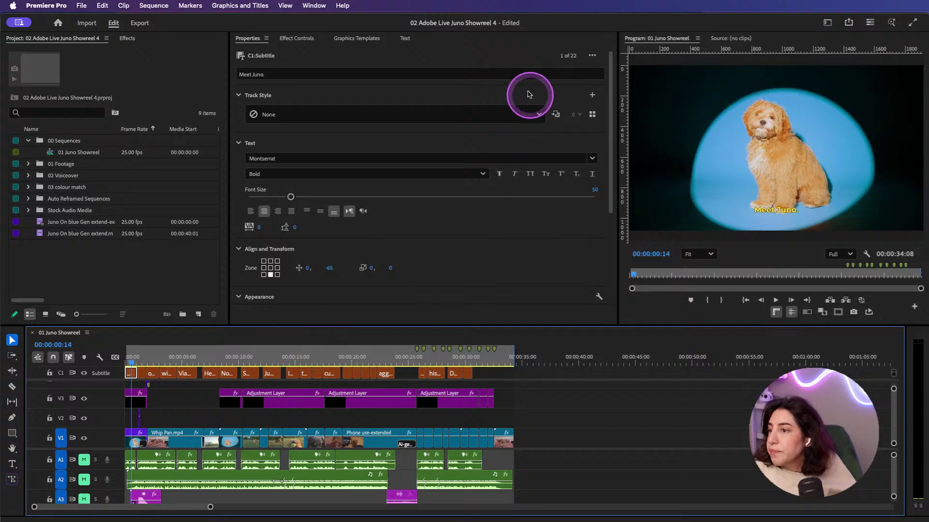
pyautogui.click(265, 75)
pyautogui.press('BackSpace')
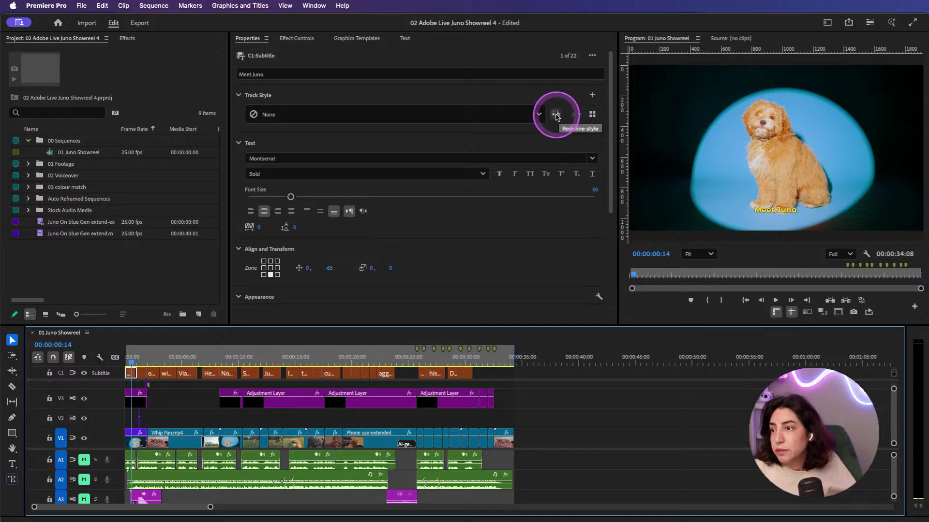
pyautogui.click(556, 116)
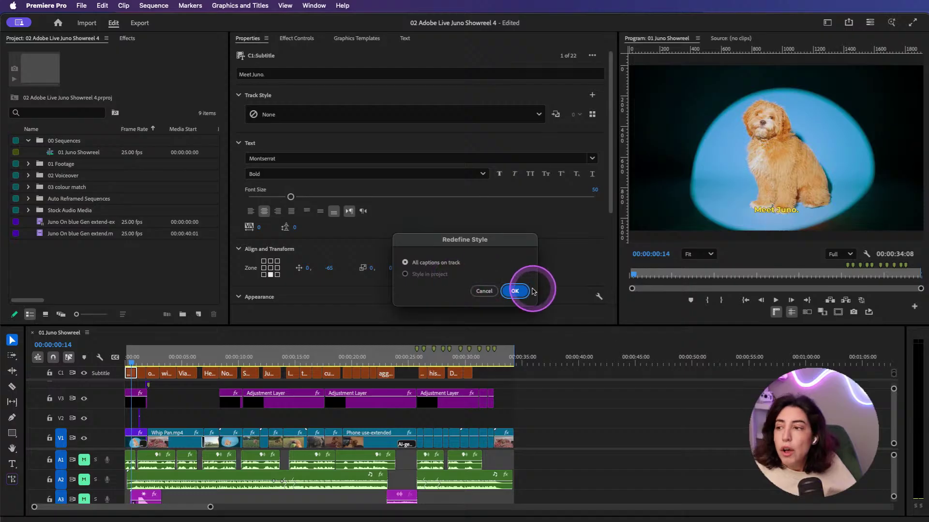
pyautogui.click(515, 292)
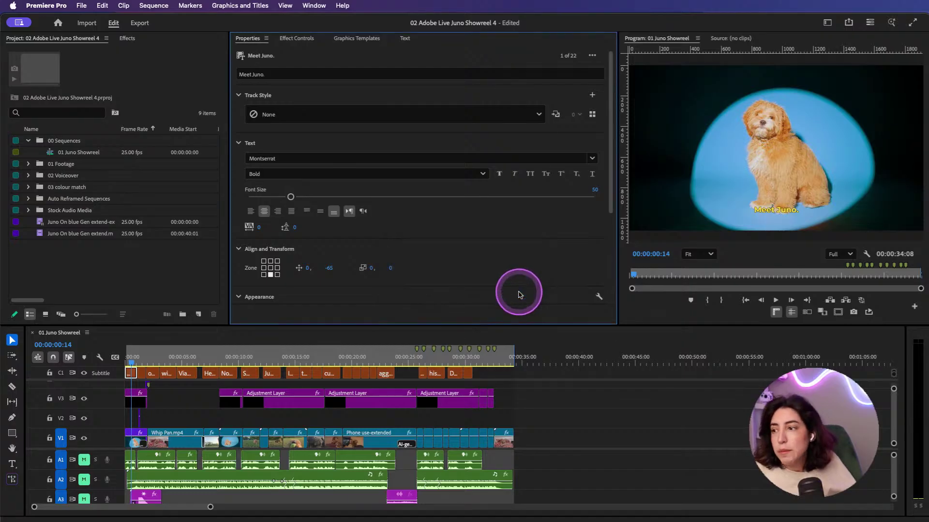
# Step: Re-enter the first caption's vertical offset of -65 and redefine the style for all captions on the track again
pyautogui.moveTo(142, 366); pyautogui.dragTo(130, 366)
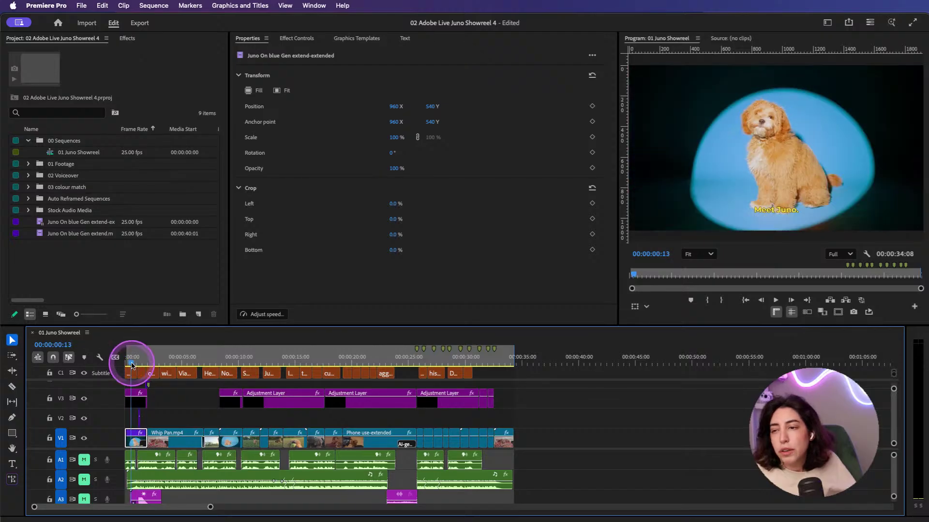
pyautogui.click(132, 374)
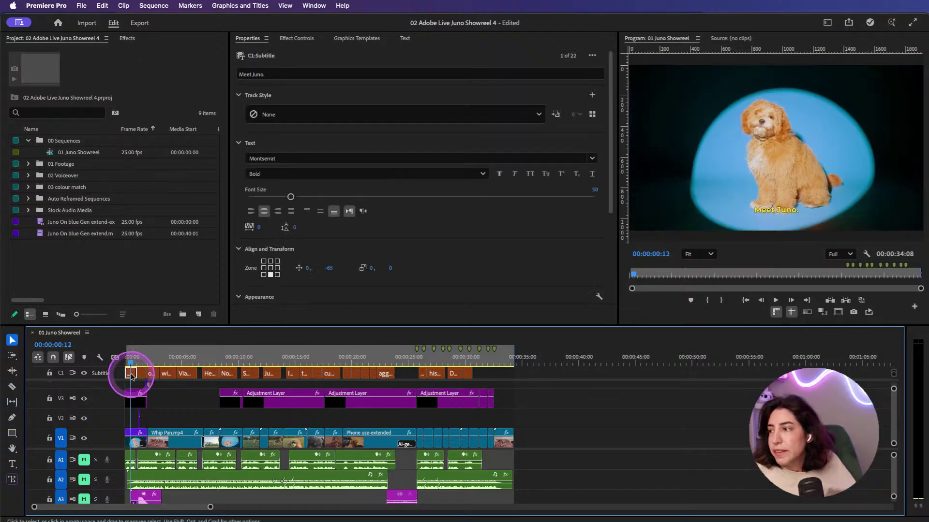
pyautogui.scroll(-1, 341, 261)
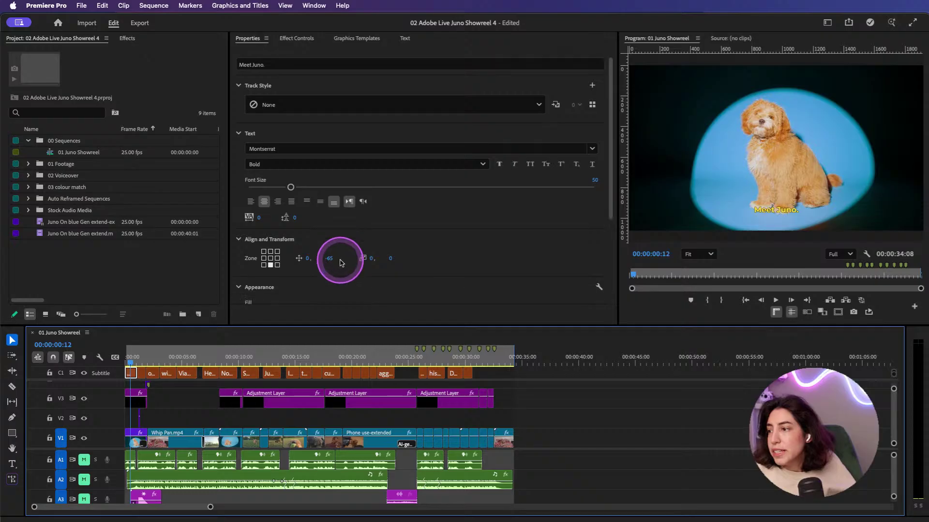
pyautogui.scroll(-2, 340, 263)
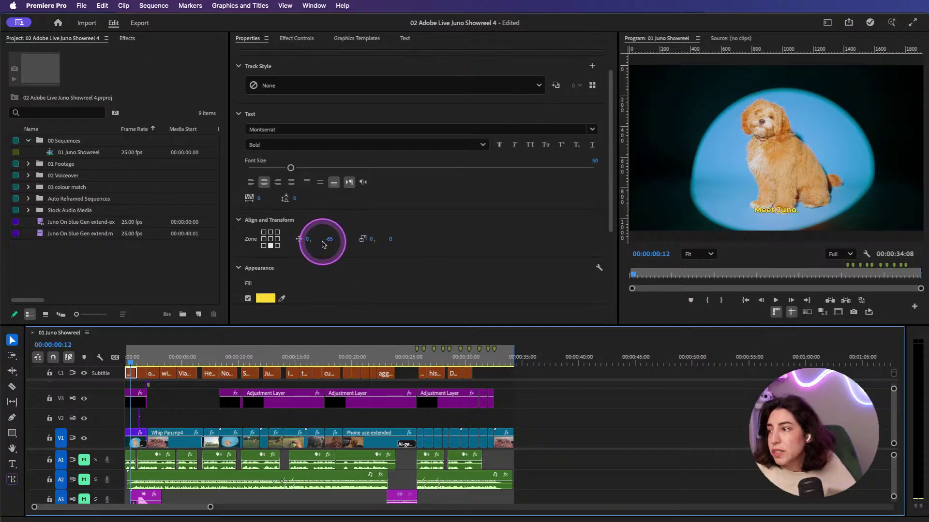
pyautogui.click(328, 240)
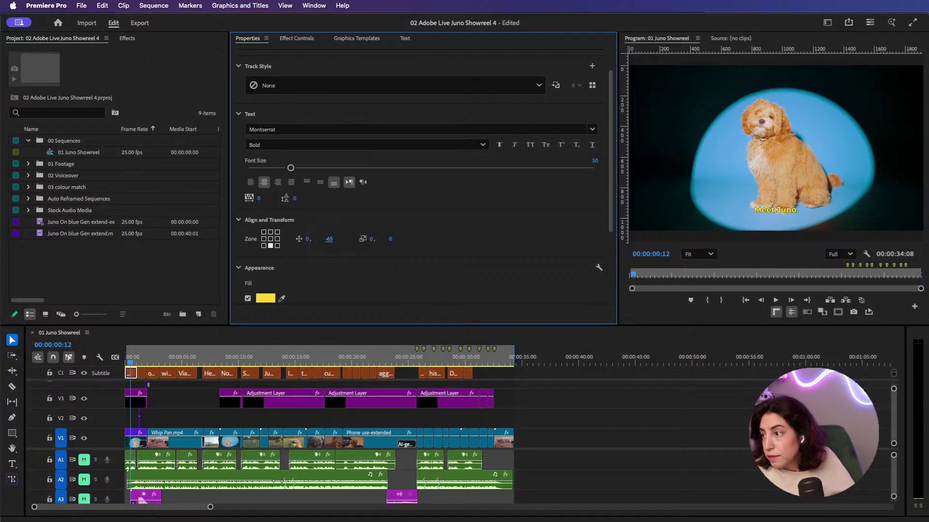
pyautogui.click(555, 85)
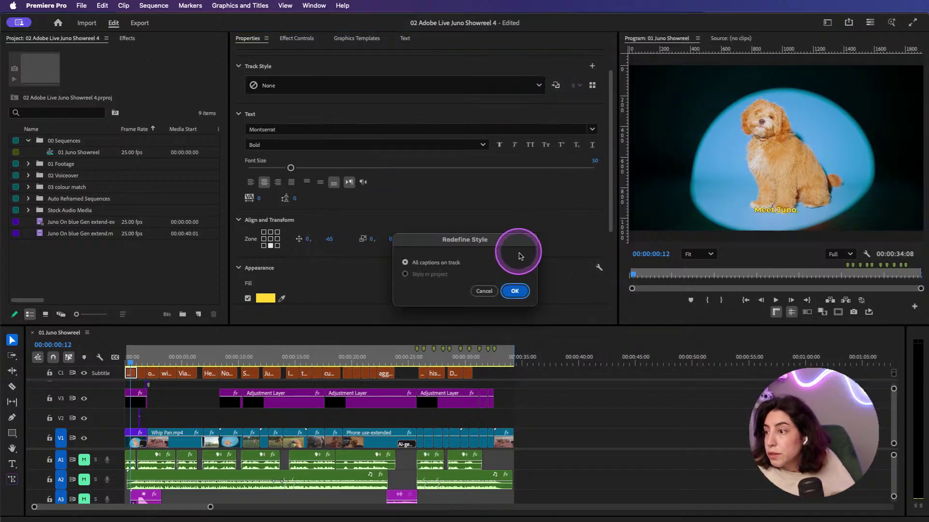
pyautogui.click(515, 291)
# Step: Set the vertical offset of the second caption, "A six month", to -65 and redefine the style for all captions on the track
pyautogui.click(140, 358)
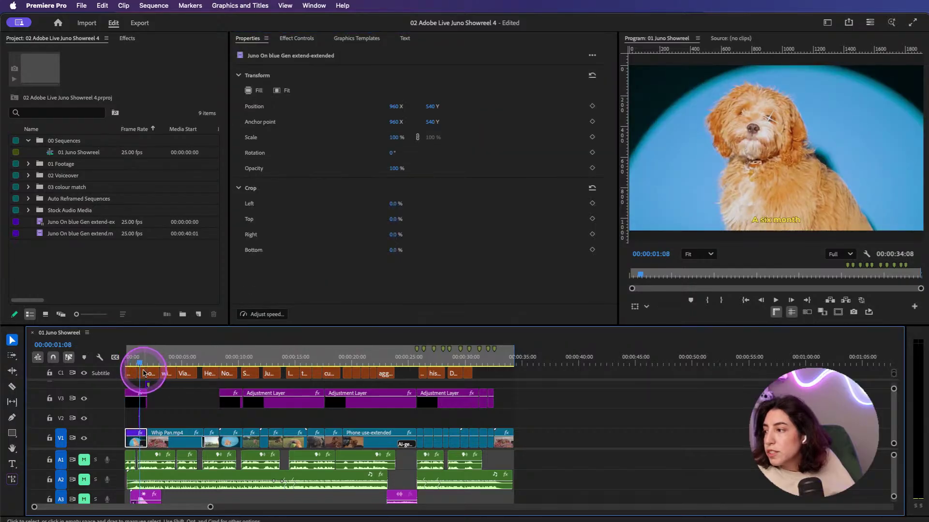
pyautogui.click(143, 373)
pyautogui.click(328, 269)
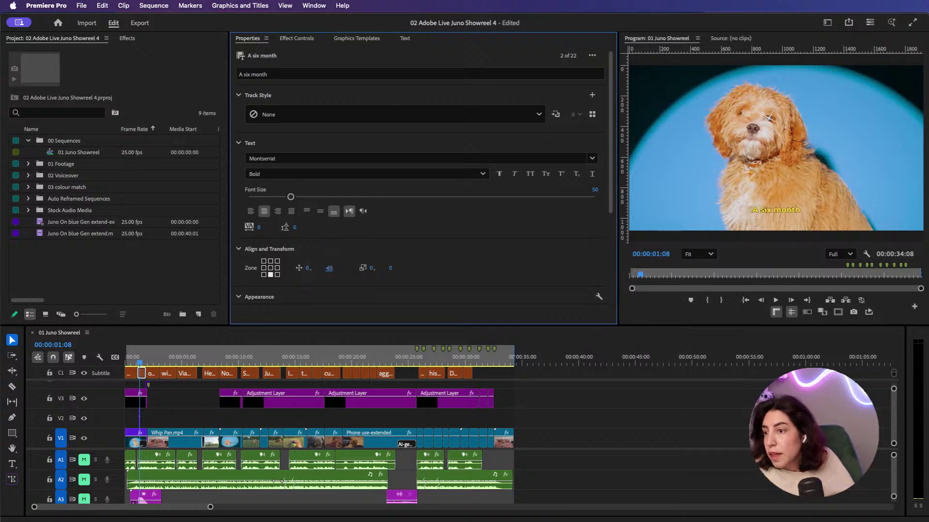
pyautogui.click(555, 115)
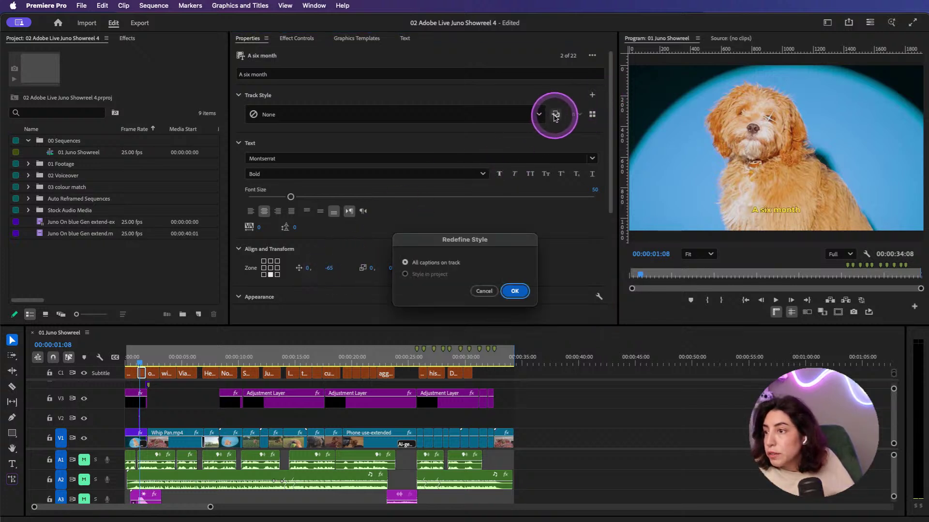
pyautogui.click(514, 290)
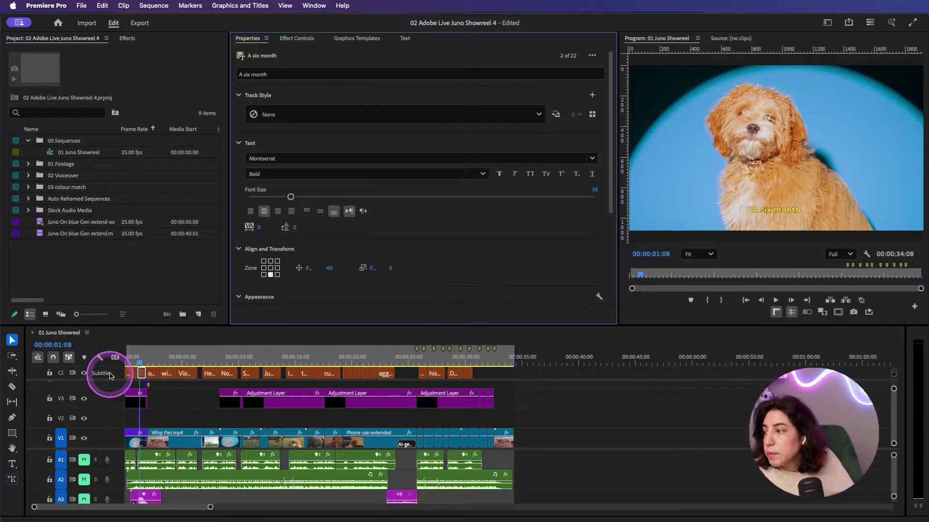
# Step: Create a text style named "Juno showreel style" from the first caption, saved to the project but not to local styles
pyautogui.moveTo(131, 357)
pyautogui.mouseDown()
pyautogui.moveTo(348, 371)
pyautogui.moveTo(332, 359)
pyautogui.moveTo(176, 358)
pyautogui.moveTo(128, 370)
pyautogui.mouseUp()
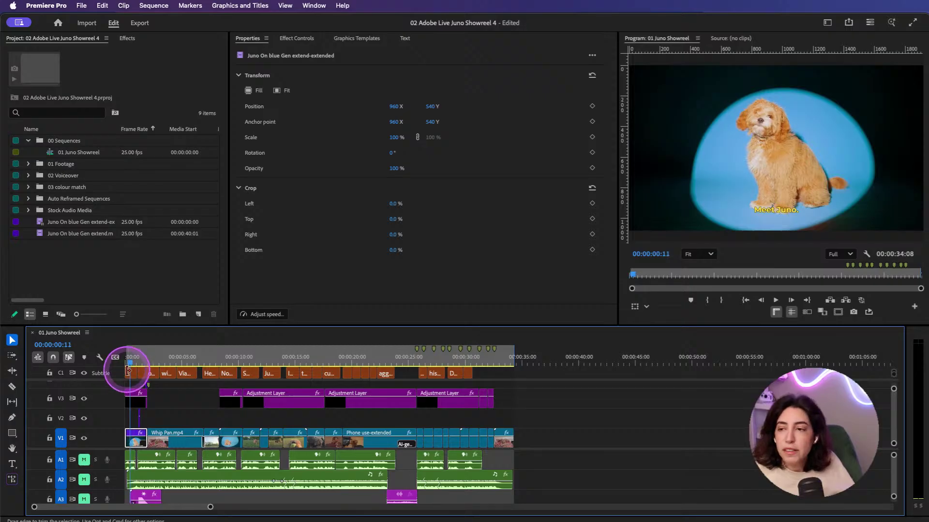
pyautogui.click(129, 373)
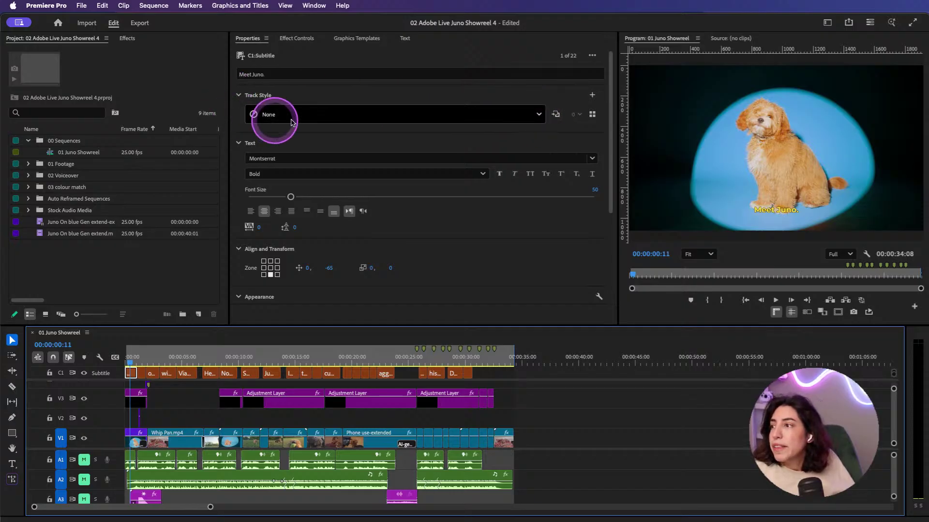
pyautogui.click(324, 121)
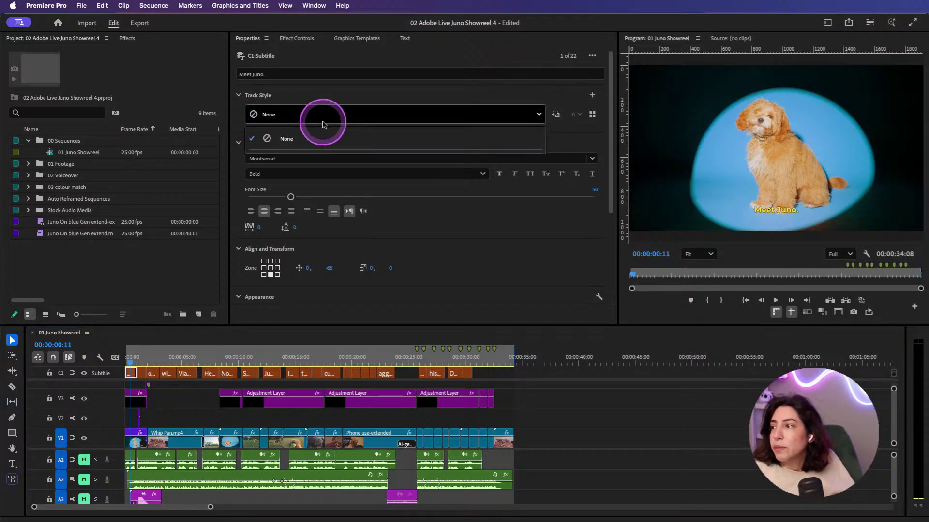
pyautogui.click(347, 148)
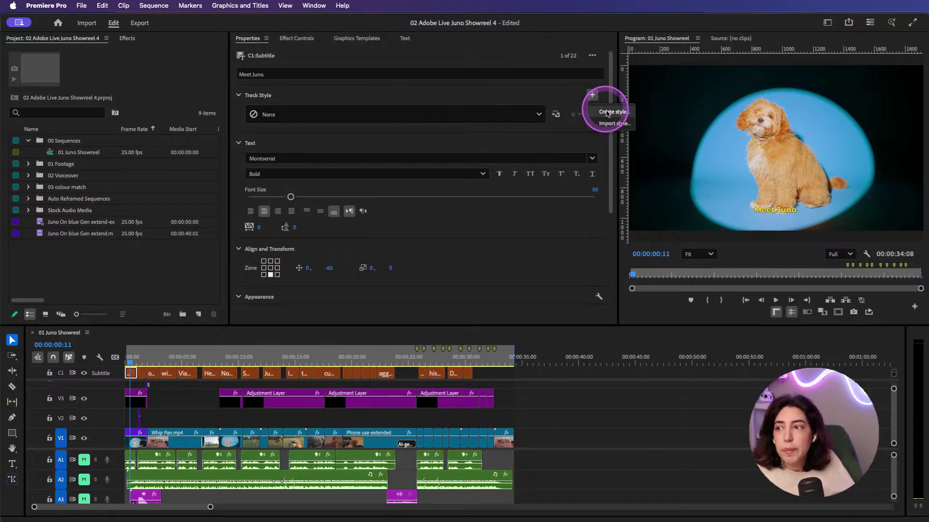
pyautogui.click(592, 96)
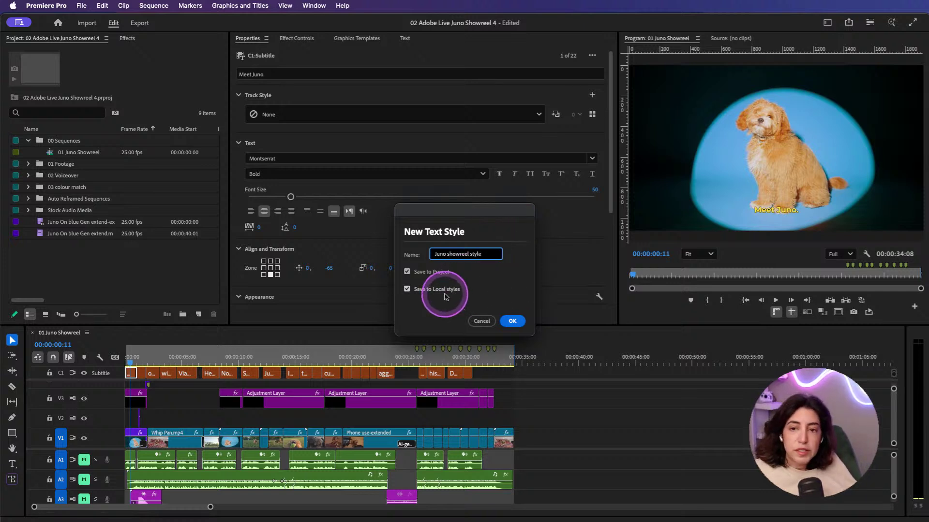
pyautogui.click(407, 290)
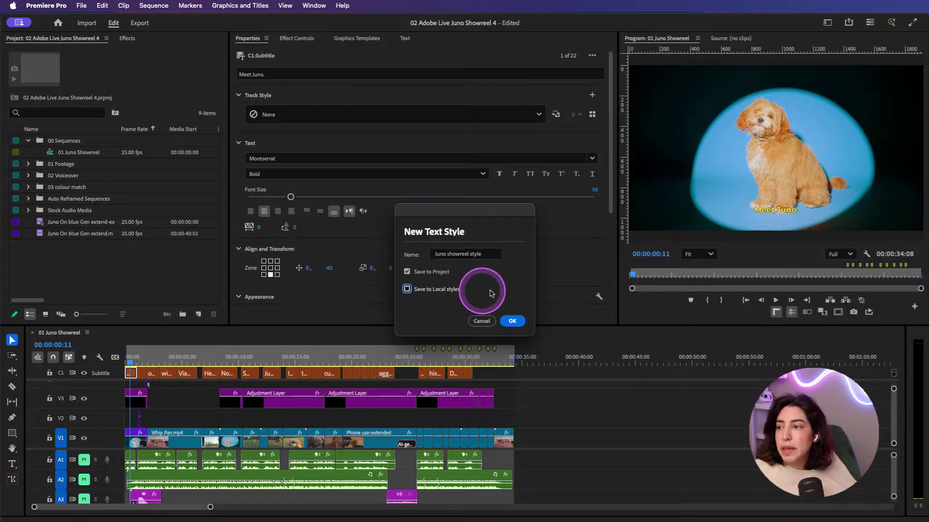
pyautogui.click(513, 321)
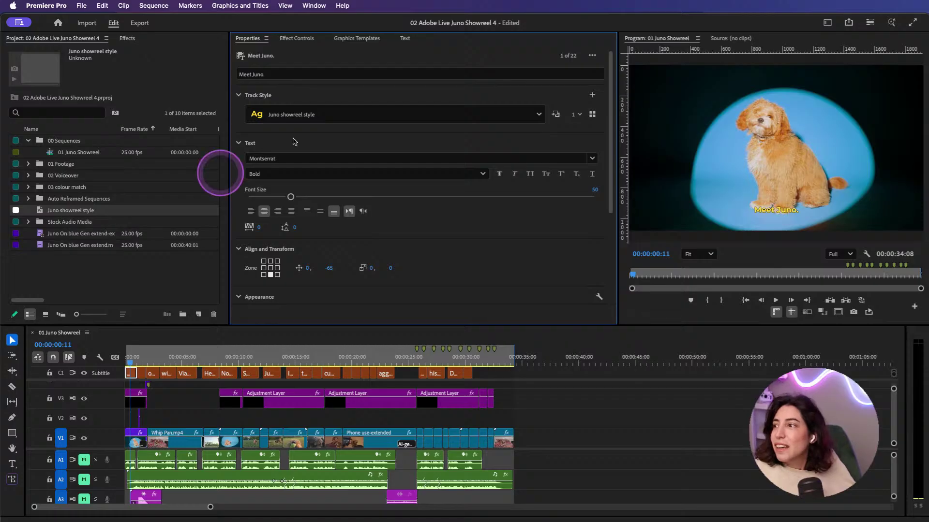
# Step: Choose "Juno showreel style" as the track style and redefine it for all captions on the track
pyautogui.click(383, 111)
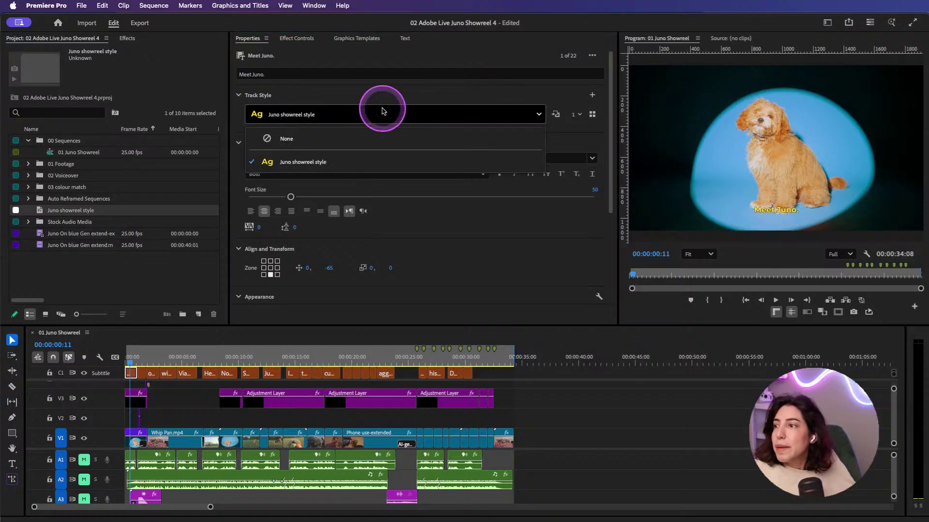
pyautogui.click(331, 160)
pyautogui.click(557, 115)
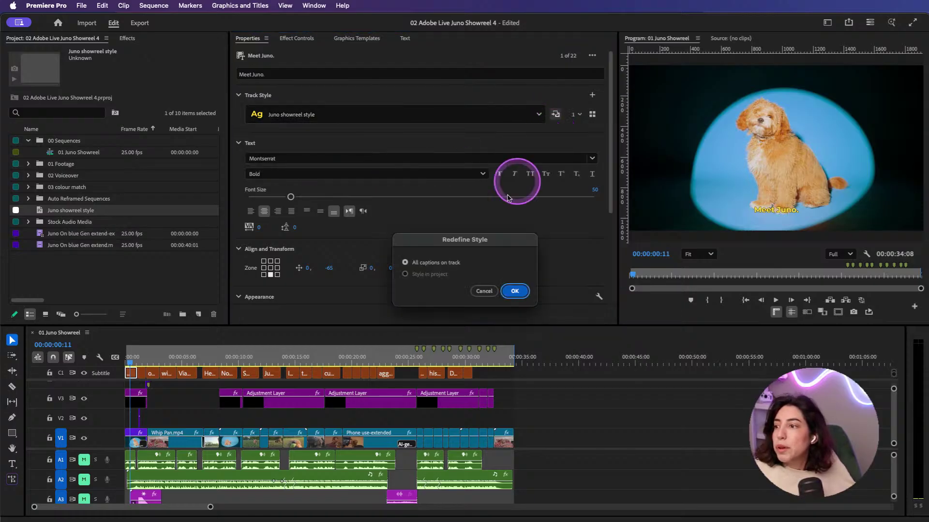
pyautogui.click(509, 292)
# Step: Play and scrub through the showreel to check the styling and position of the captions across the sequence
pyautogui.moveTo(156, 359); pyautogui.dragTo(311, 366)
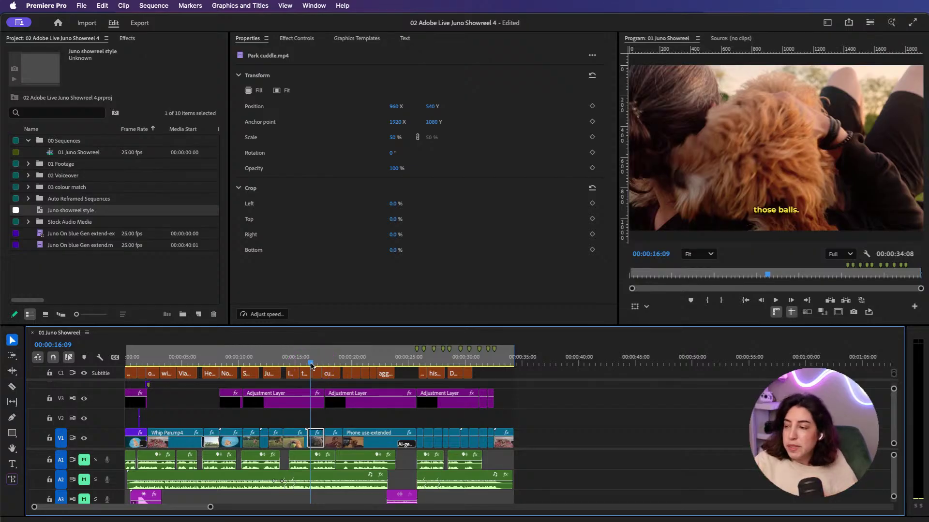
pyautogui.click(197, 360)
pyautogui.press('space')
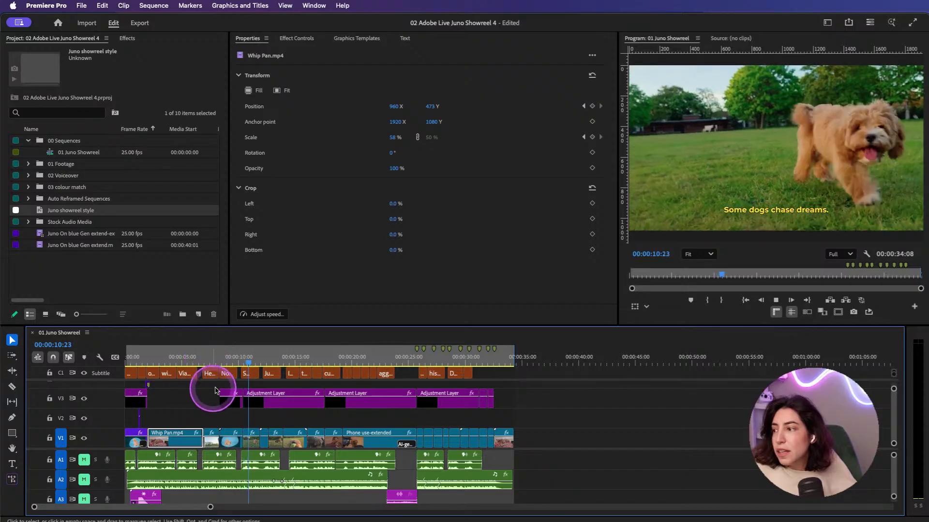
pyautogui.press('space')
pyautogui.click(240, 360)
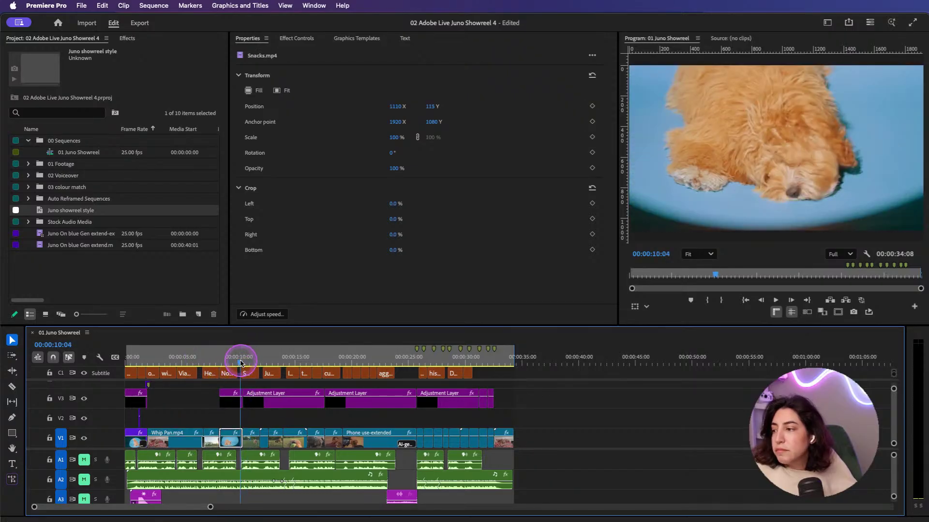
pyautogui.moveTo(234, 363); pyautogui.dragTo(386, 370)
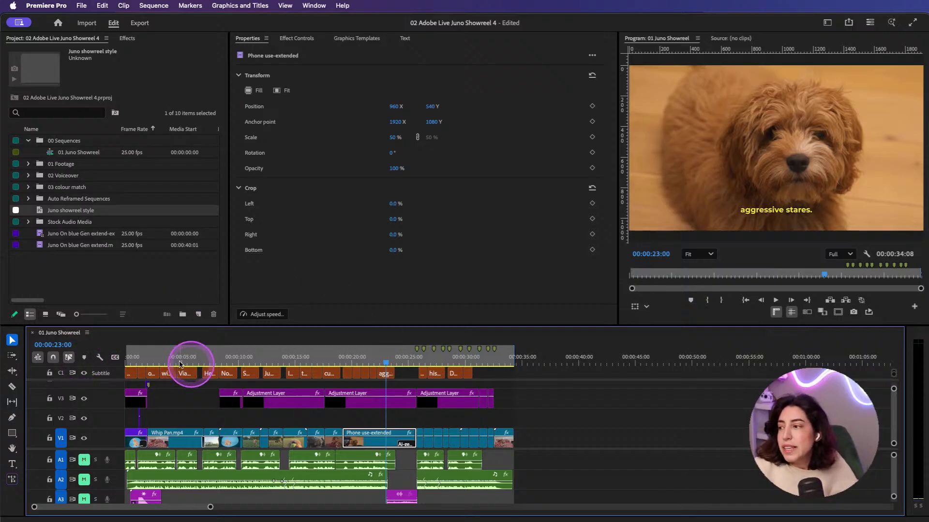
pyautogui.click(138, 362)
pyautogui.moveTo(138, 362); pyautogui.dragTo(121, 366)
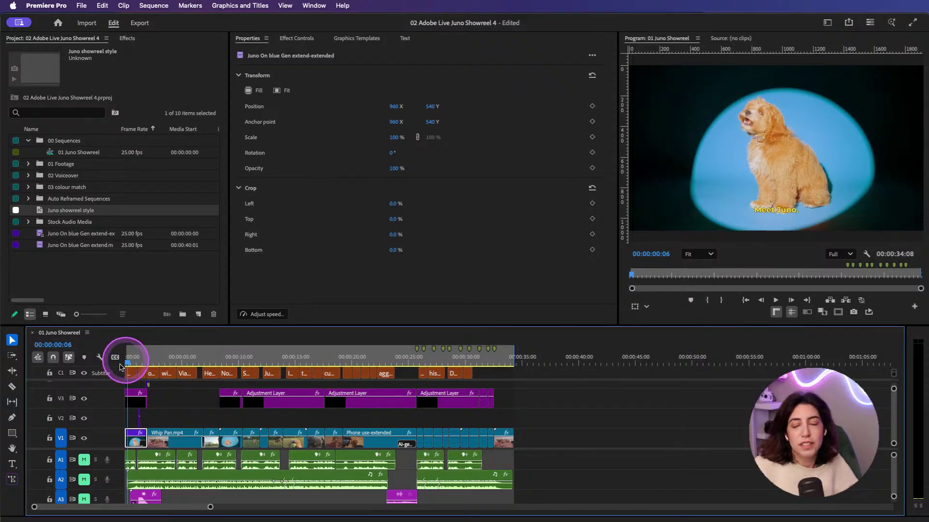
# Step: Hide the Subtitle caption track and start Auto Reframe Sequence for the 01 Juno Showreel sequence
pyautogui.click(82, 373)
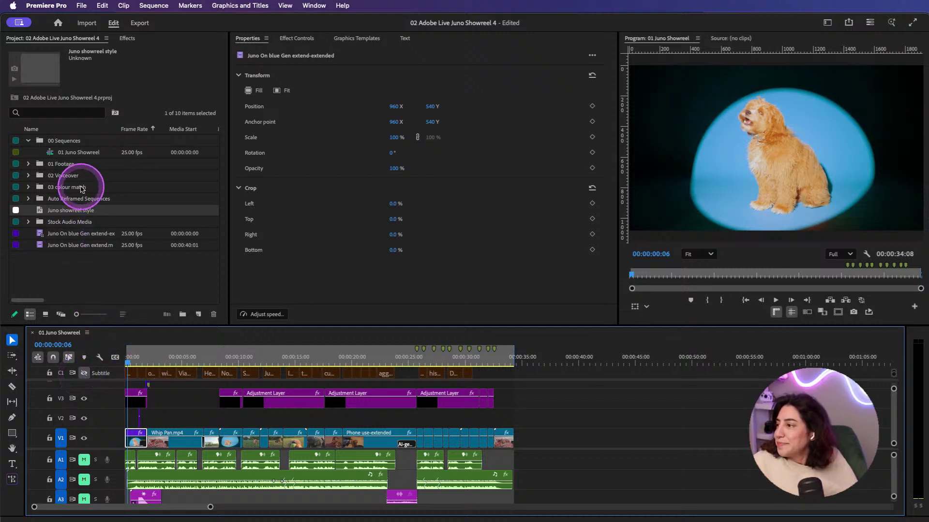
pyautogui.click(62, 155)
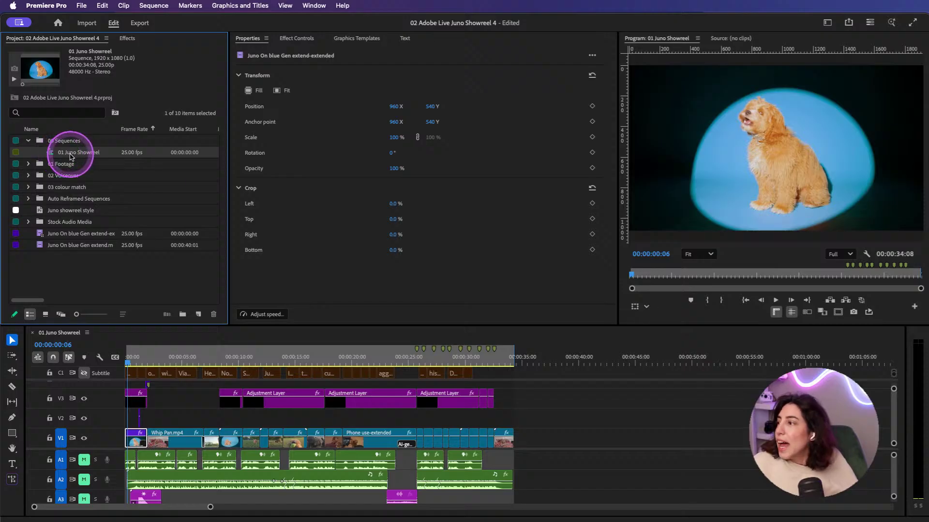
pyautogui.rightClick(66, 156)
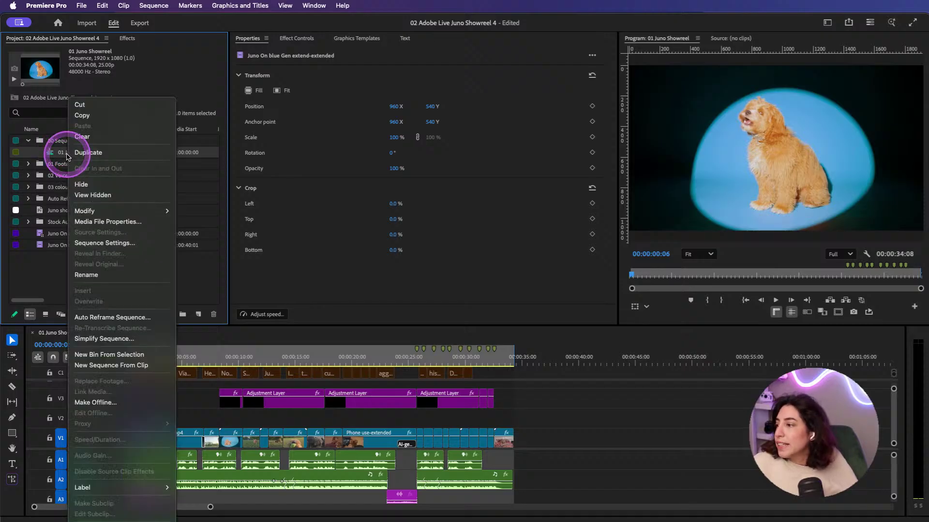
pyautogui.click(124, 316)
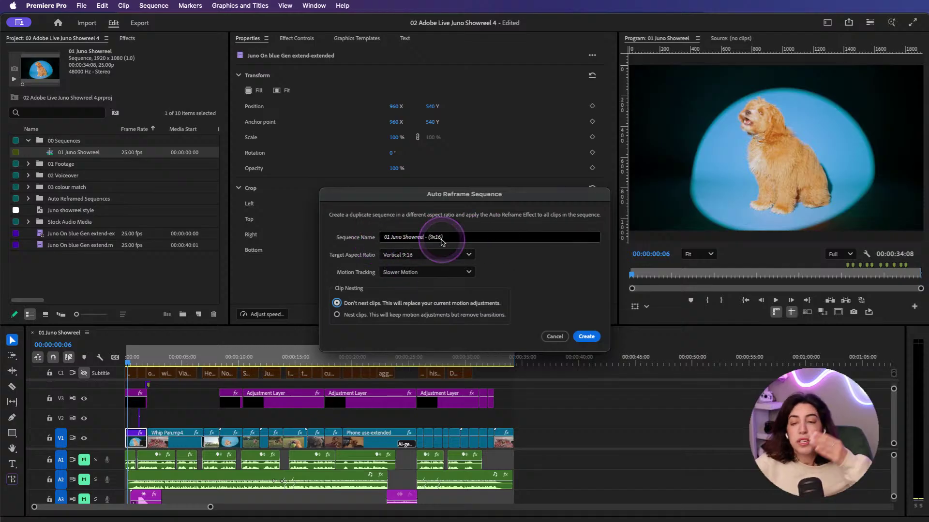
# Step: Create the reframed sequence "01 Juno Showreel - (9x16)" at Vertical 9:16 with Slower Motion tracking and clips not nested
pyautogui.click(434, 257)
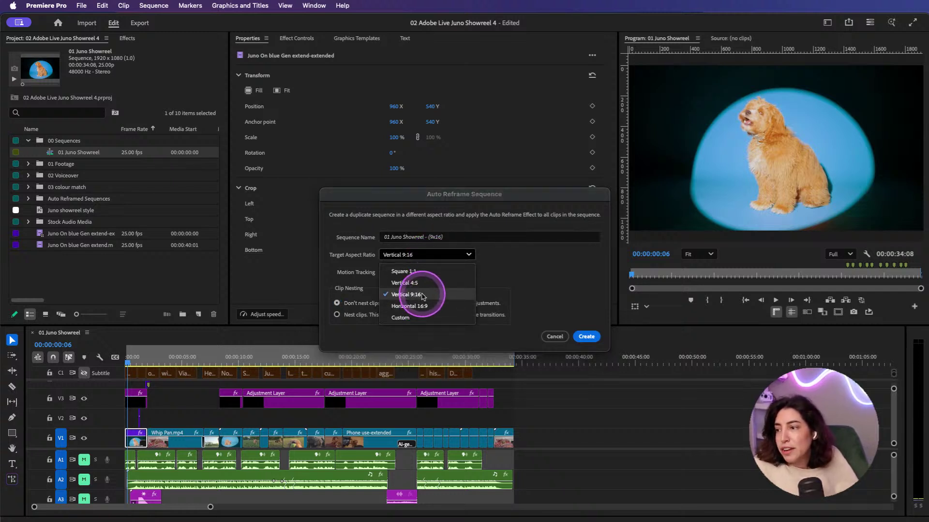
pyautogui.click(549, 282)
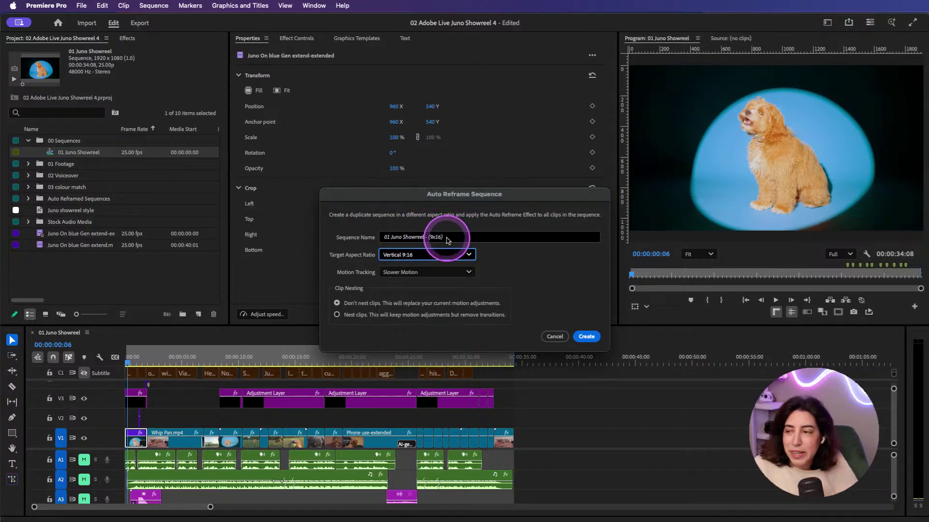
pyautogui.click(422, 272)
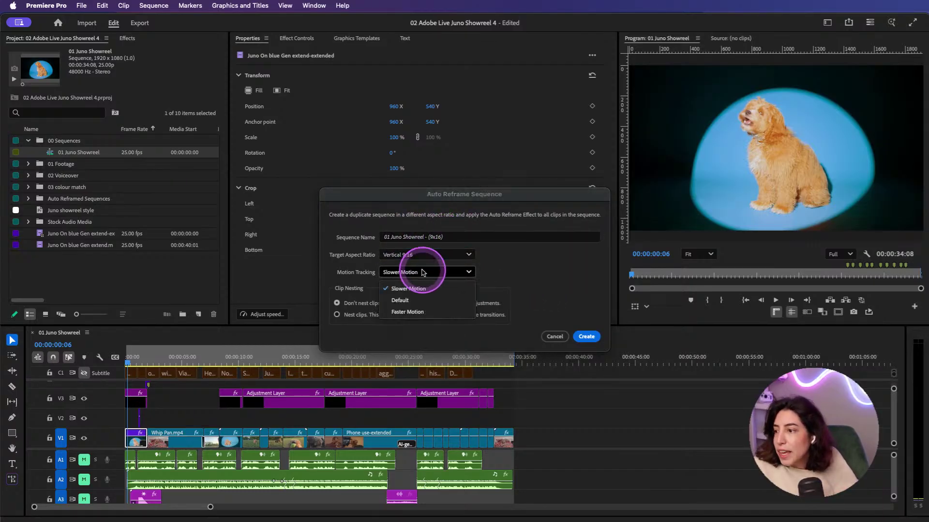
pyautogui.click(423, 273)
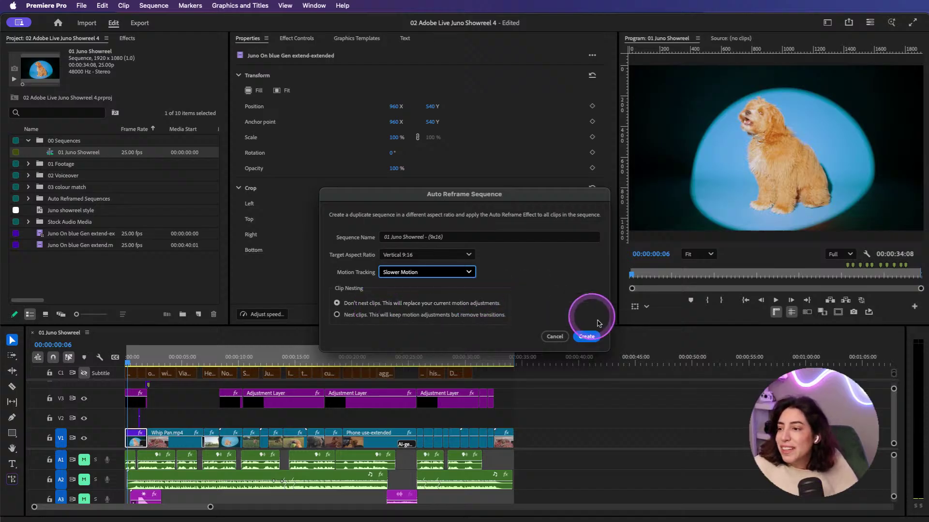
pyautogui.click(586, 337)
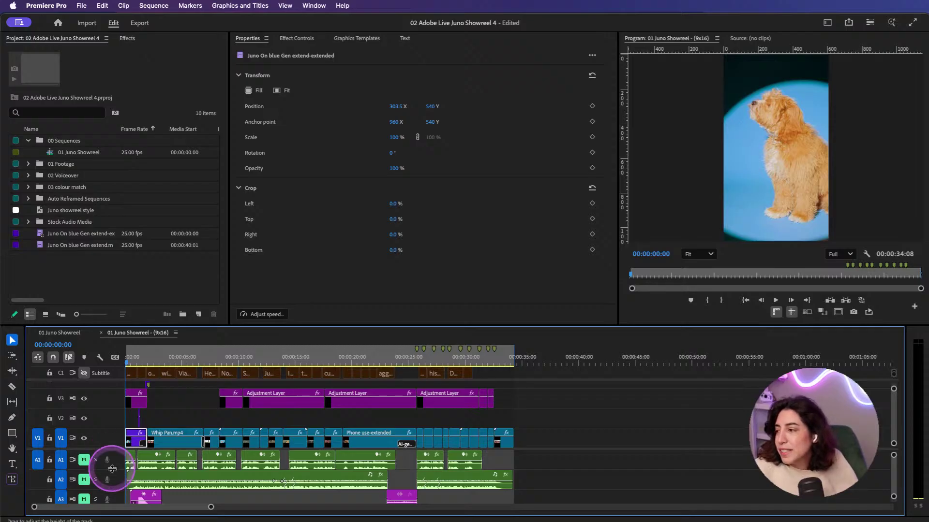
# Step: Unmute the audio tracks, play the vertical sequence through to review the reframing, and mute the tracks again near the start
pyautogui.click(84, 464)
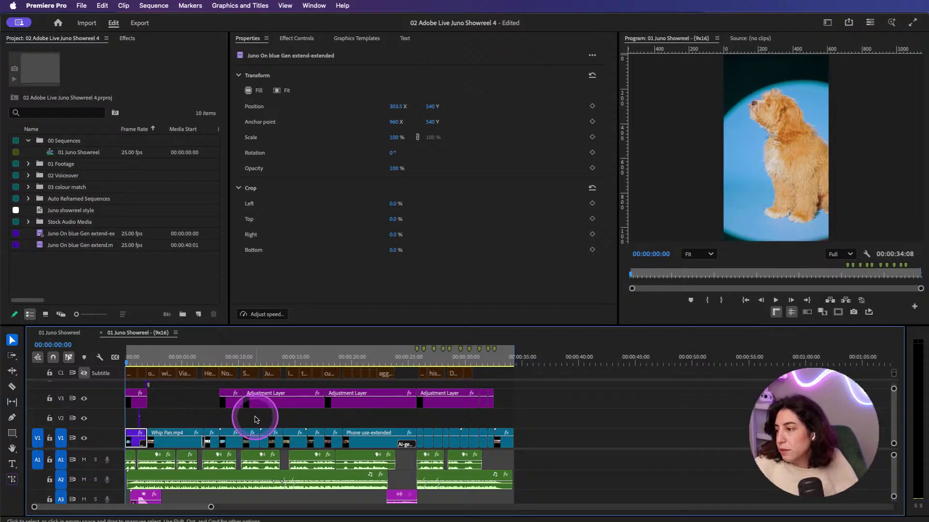
pyautogui.press('space')
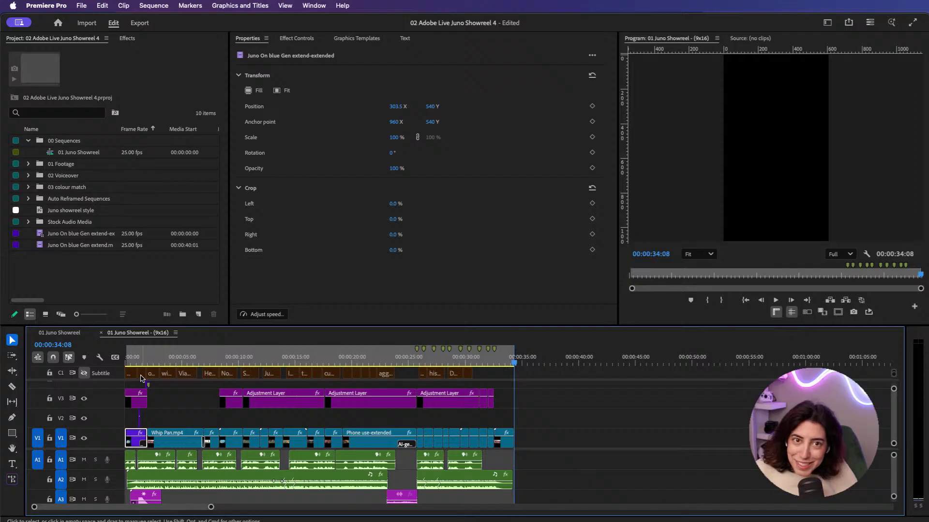
pyautogui.click(142, 377)
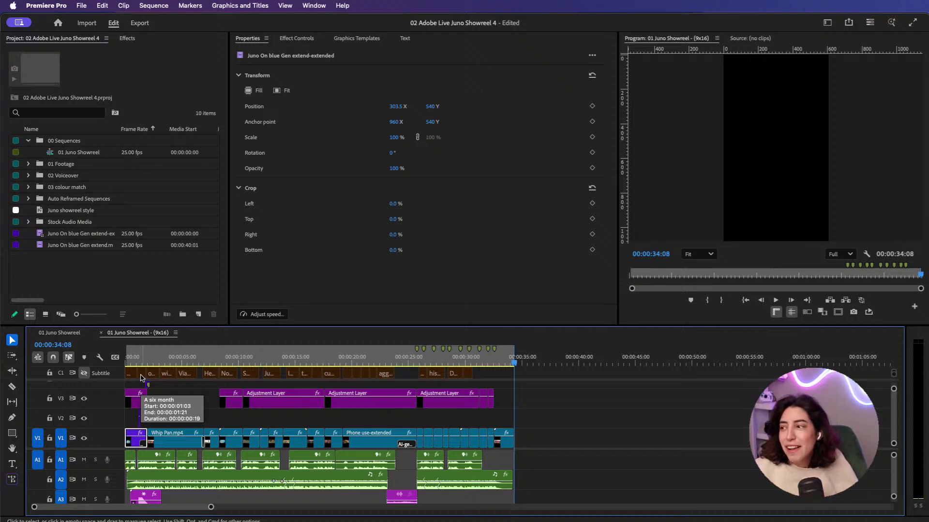
pyautogui.click(132, 358)
pyautogui.click(75, 469)
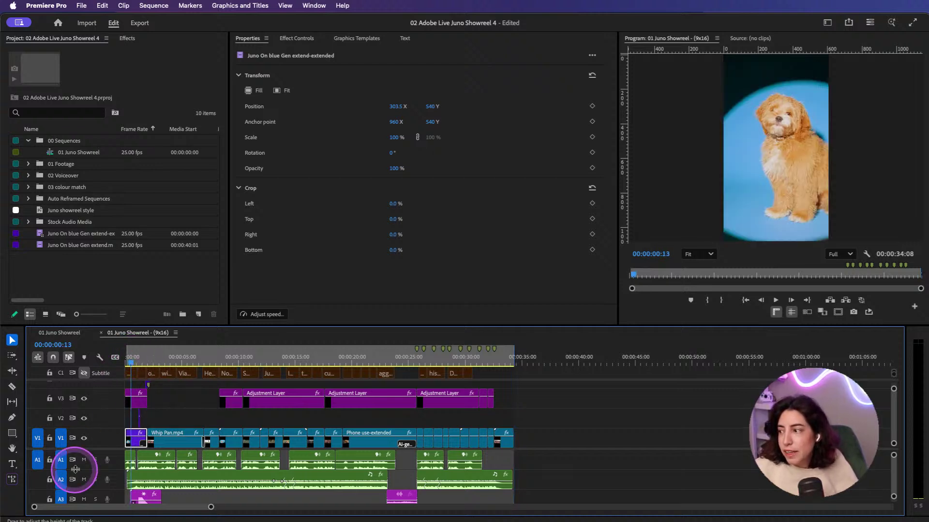
pyautogui.click(86, 460)
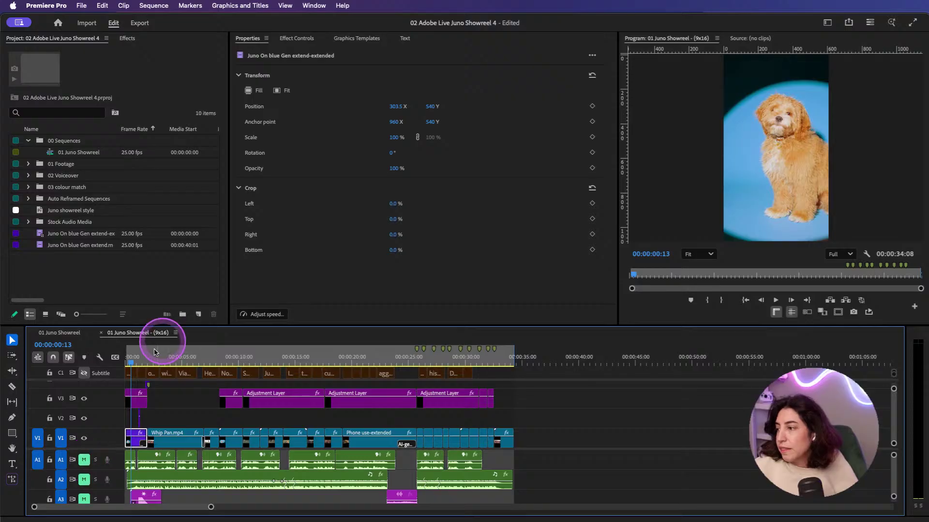
# Step: Go to 00:00:01:08 in the vertical sequence and select the short sparkle.mp4 clip on V2
pyautogui.click(137, 359)
pyautogui.moveTo(137, 360); pyautogui.dragTo(139, 361)
pyautogui.click(138, 435)
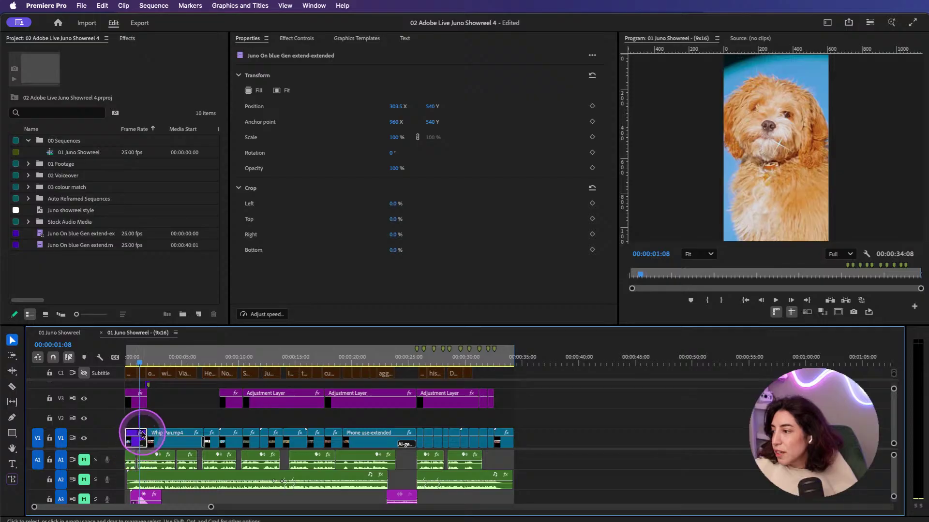
pyautogui.press('=')
pyautogui.press('=')
pyautogui.press('=')
pyautogui.press('=')
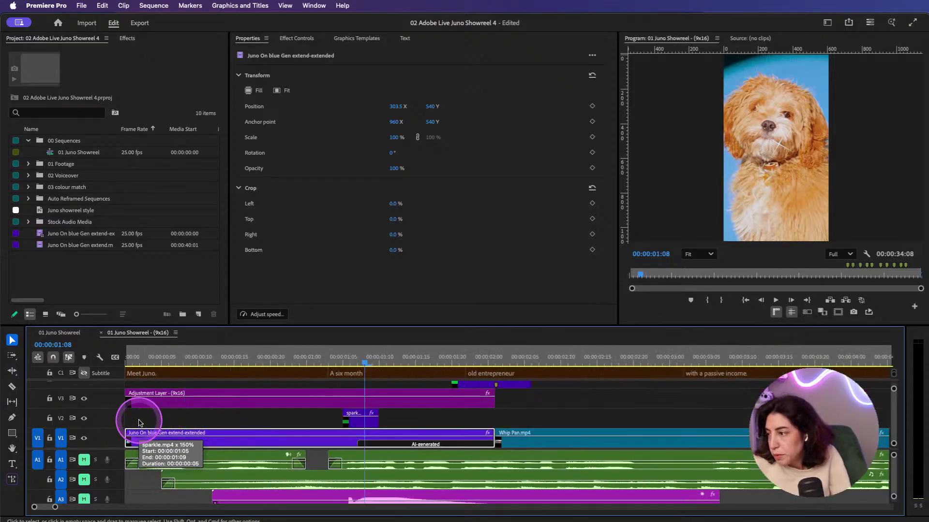
pyautogui.click(356, 419)
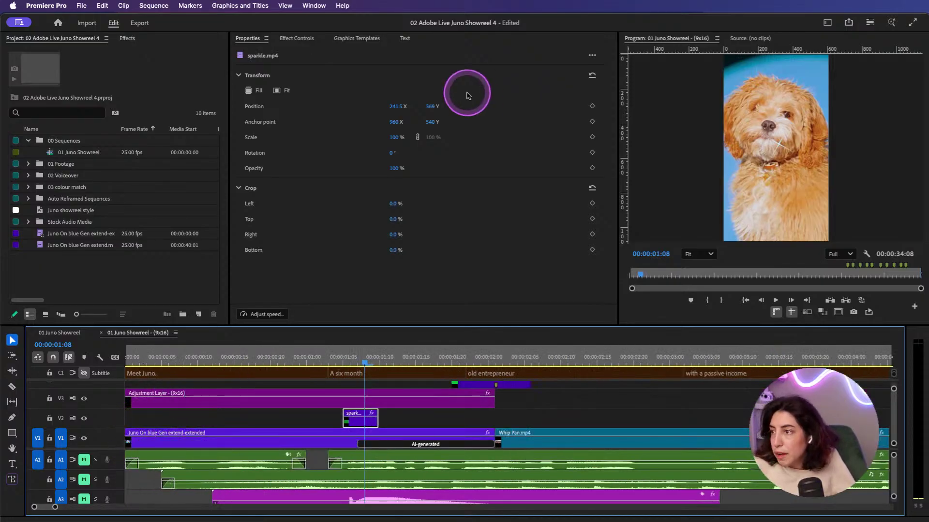
# Step: Set the sparkle.mp4 clip's vertical position to 399 and turn off its Auto Reframe effect
pyautogui.moveTo(423, 111); pyautogui.dragTo(449, 114)
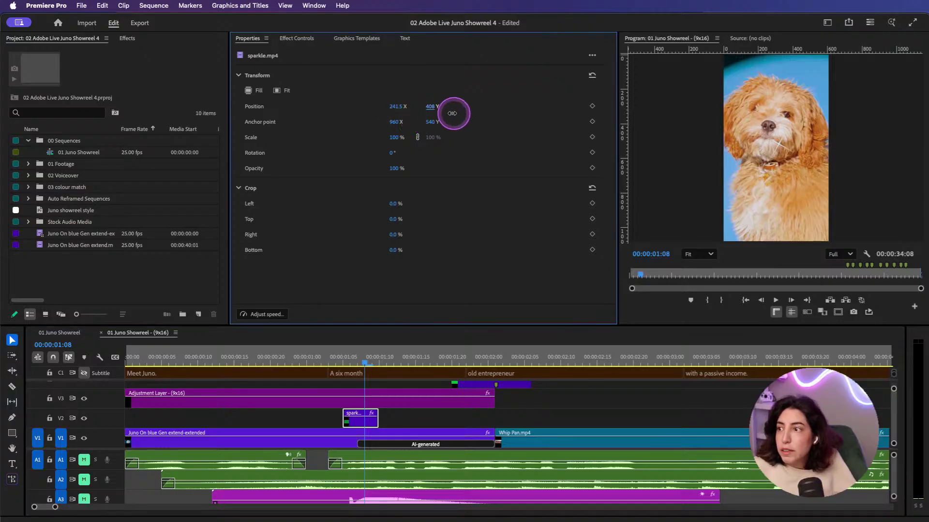
pyautogui.click(431, 107)
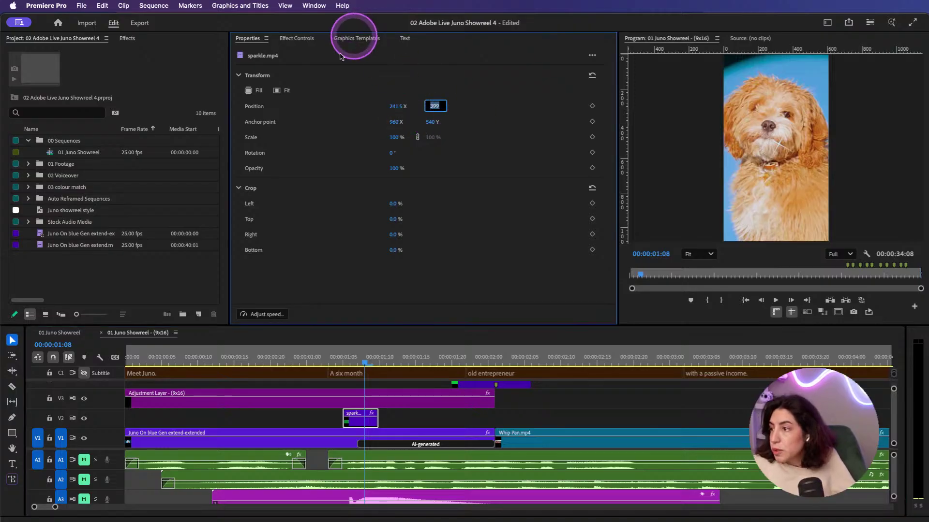
pyautogui.click(293, 39)
pyautogui.scroll(-7, 368, 201)
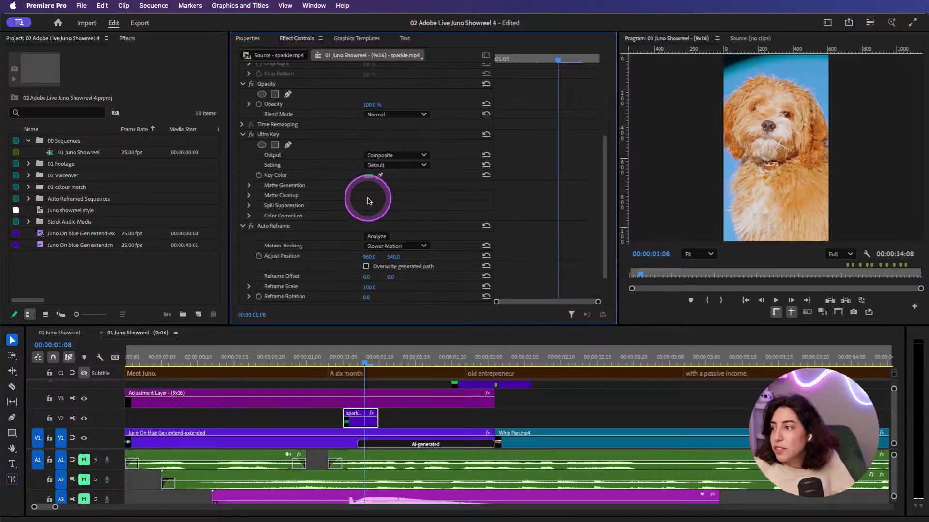
pyautogui.click(252, 208)
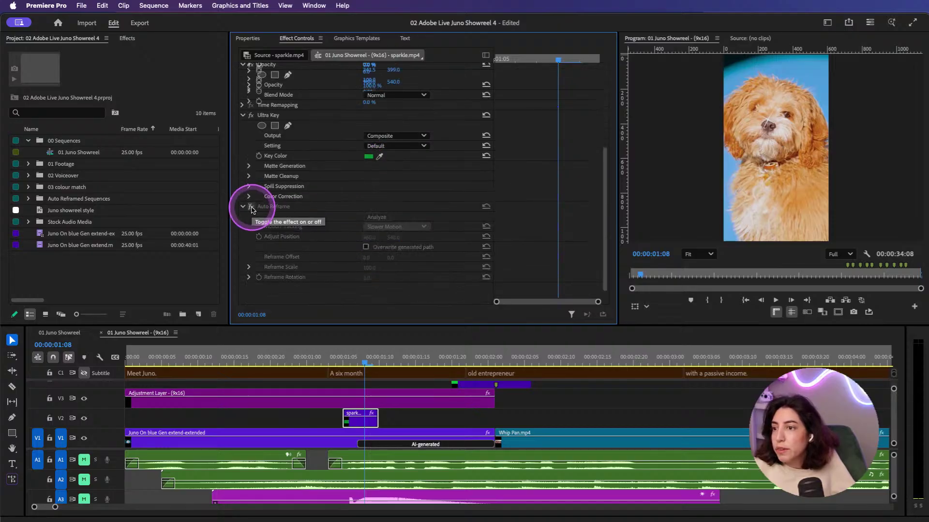
# Step: Set the sparkle.mp4 clip's position to 348.5, 373 and play the opening of the sequence to check its placement
pyautogui.scroll(7, 404, 131)
pyautogui.moveTo(394, 93); pyautogui.dragTo(365, 88)
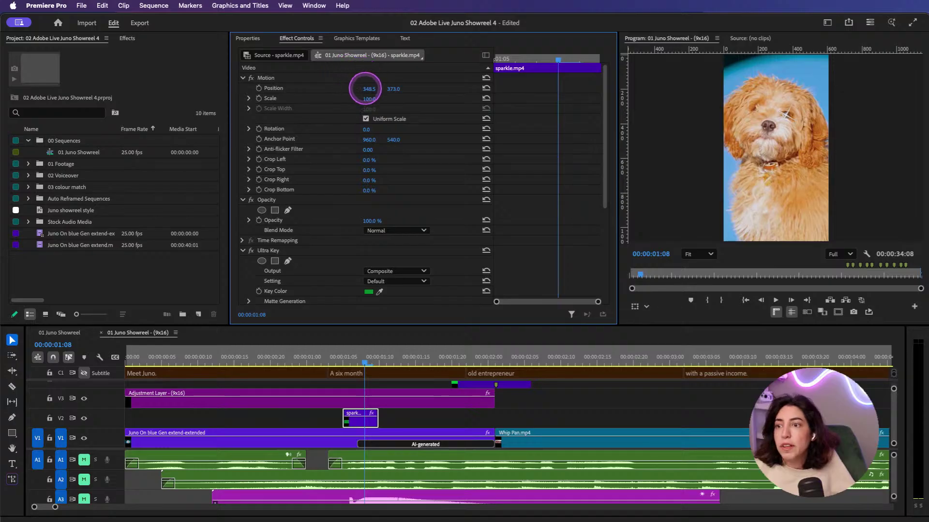
pyautogui.click(339, 363)
pyautogui.press('space')
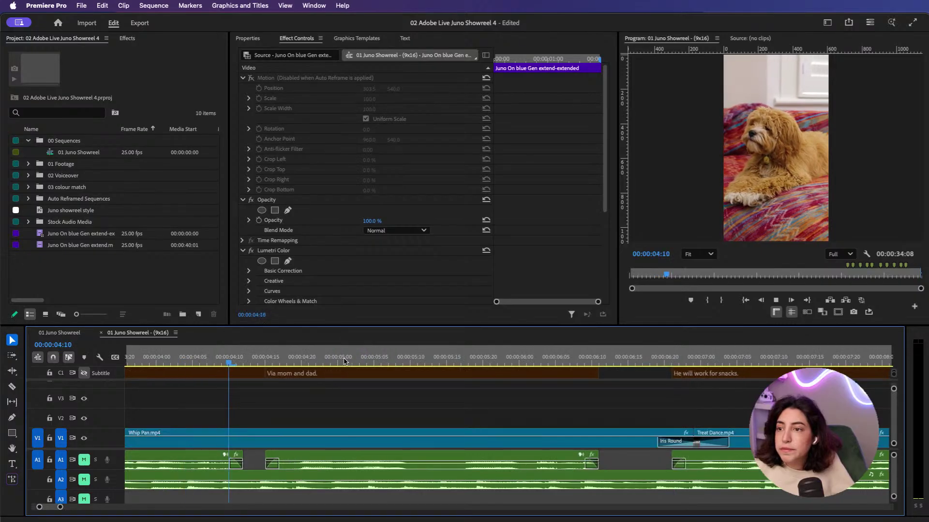
pyautogui.press('space')
# Step: Examine the Motion, Directional Blur and Auto Reframe settings of Whip Pan.mp4 and its keyframes around 00:00:03:00
pyautogui.moveTo(240, 361); pyautogui.dragTo(701, 390)
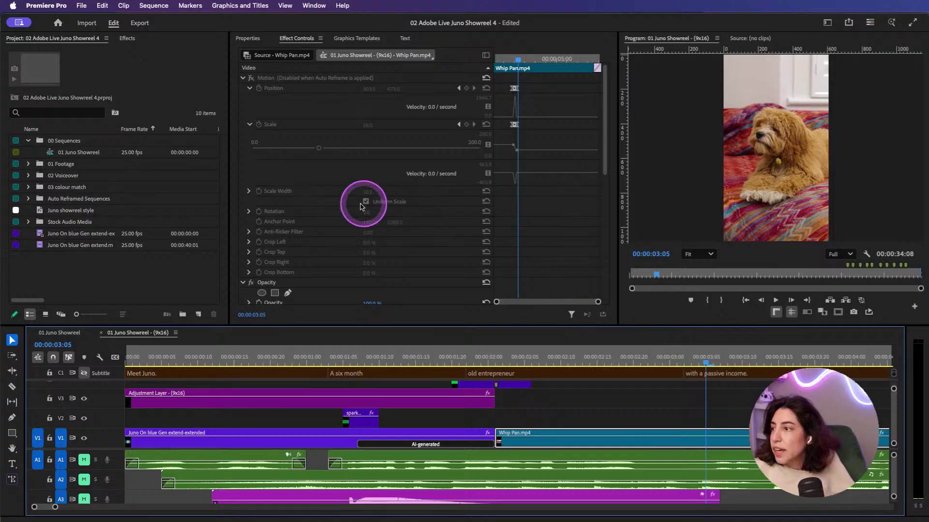
pyautogui.scroll(-10, 363, 207)
pyautogui.click(515, 59)
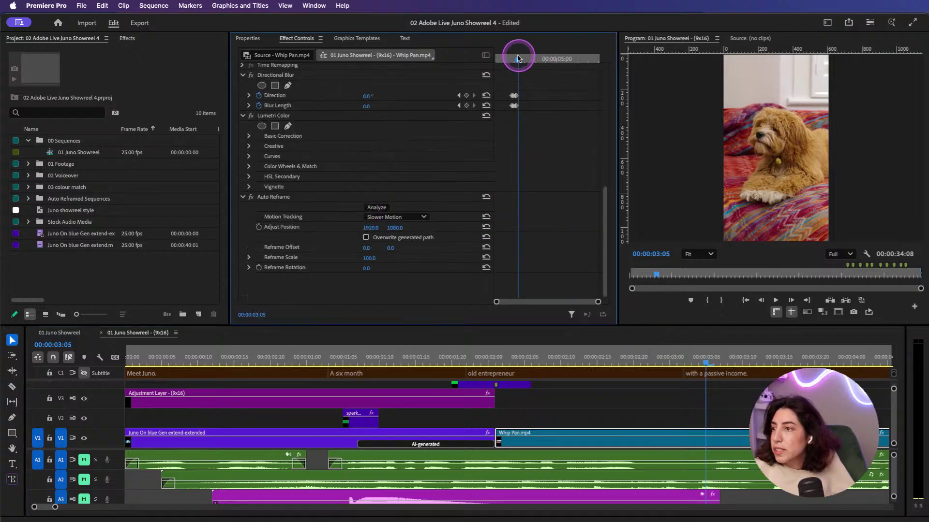
pyautogui.moveTo(598, 302); pyautogui.dragTo(548, 304)
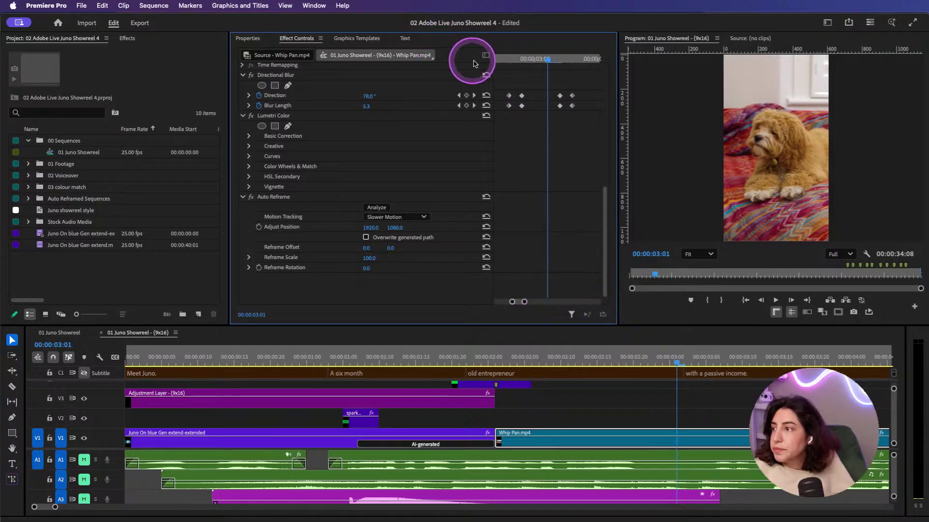
pyautogui.click(512, 59)
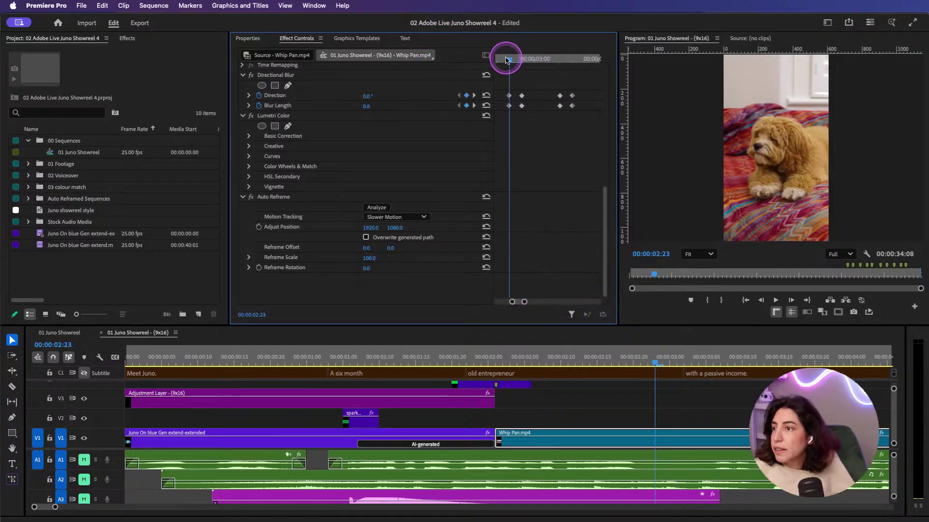
pyautogui.moveTo(507, 61)
pyautogui.mouseDown()
pyautogui.moveTo(563, 62)
pyautogui.moveTo(519, 66)
pyautogui.mouseUp()
pyautogui.scroll(2, 358, 145)
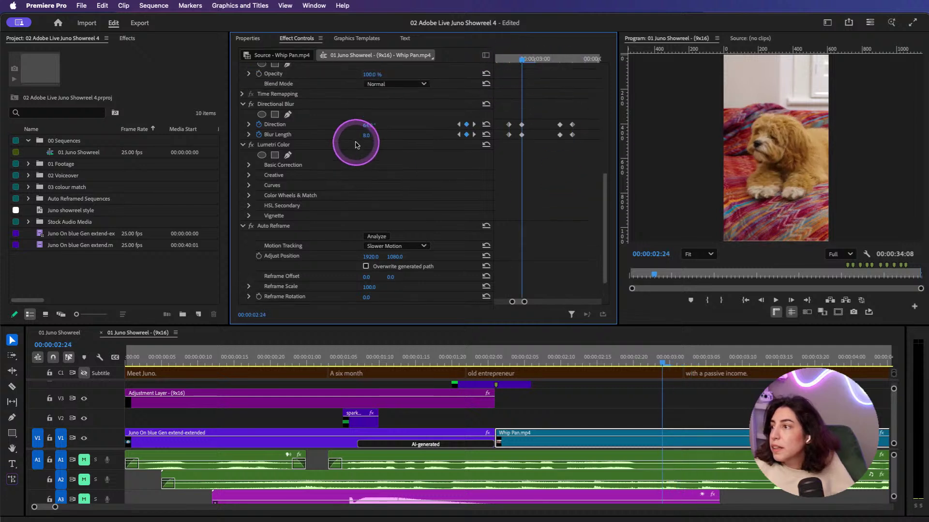
pyautogui.click(243, 105)
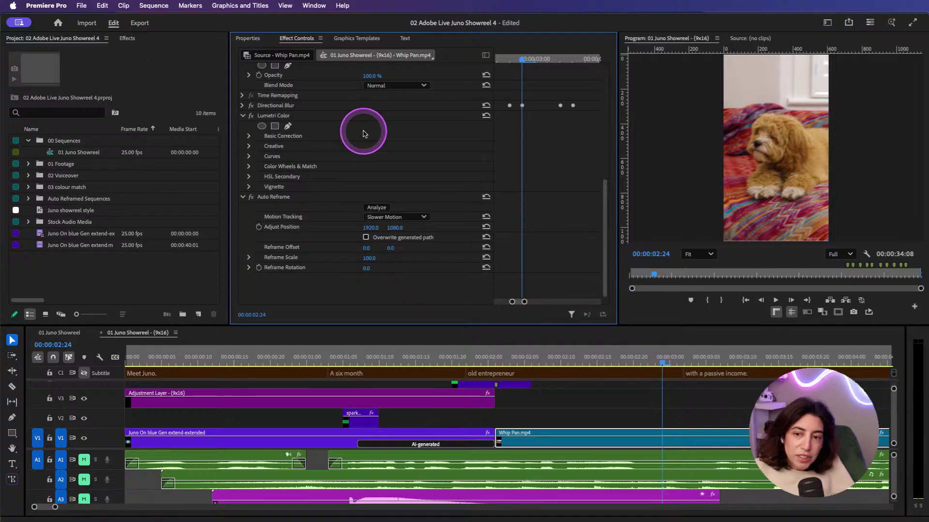
pyautogui.scroll(10, 364, 134)
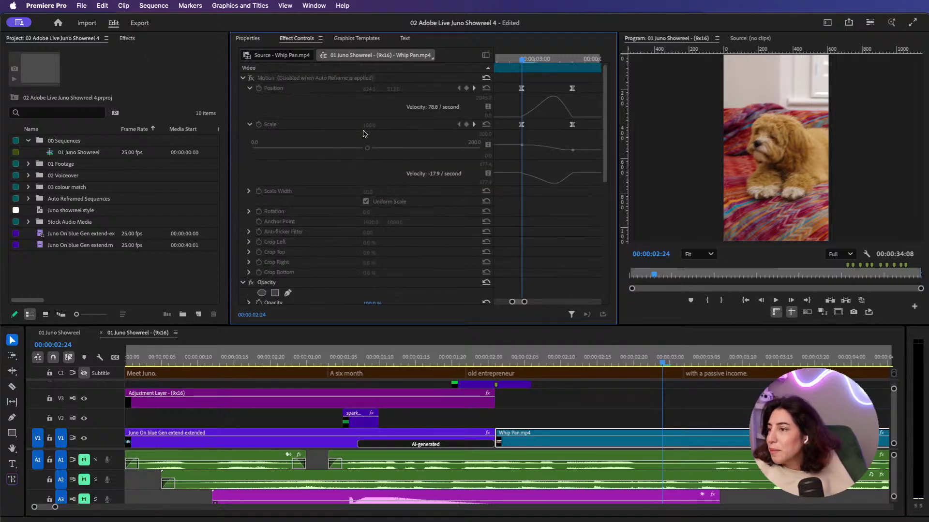
pyautogui.scroll(-10, 335, 141)
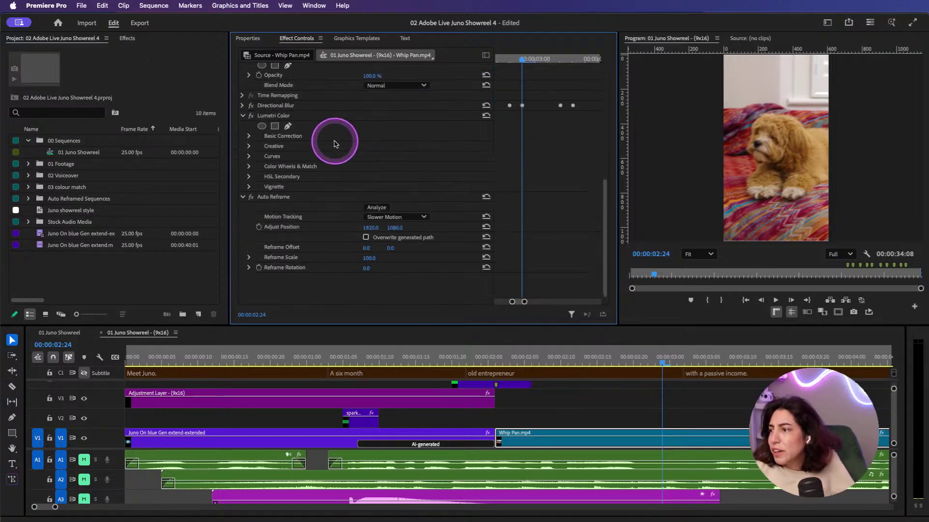
# Step: Convert the Auto Reframe generated path of Whip Pan.mp4 into editable Adjust Position keyframes and bring those keyframes into view
pyautogui.click(303, 198)
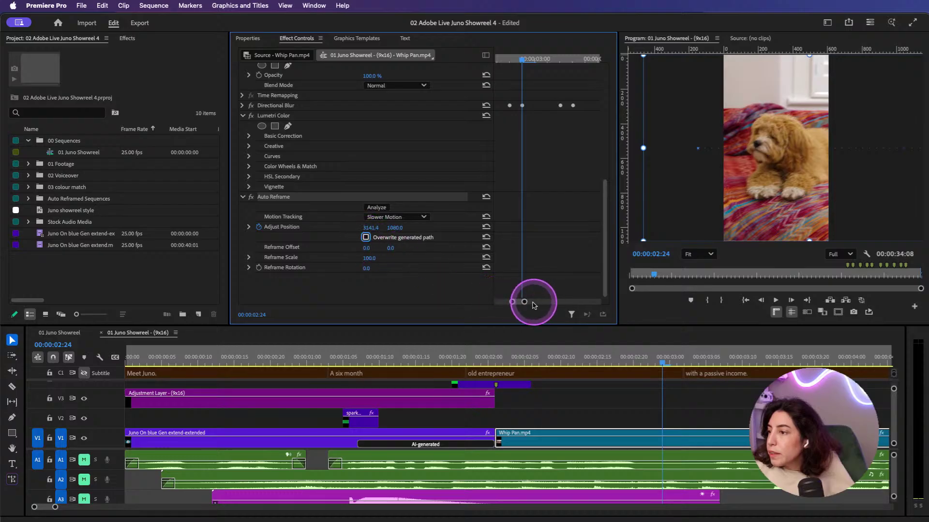
pyautogui.click(251, 257)
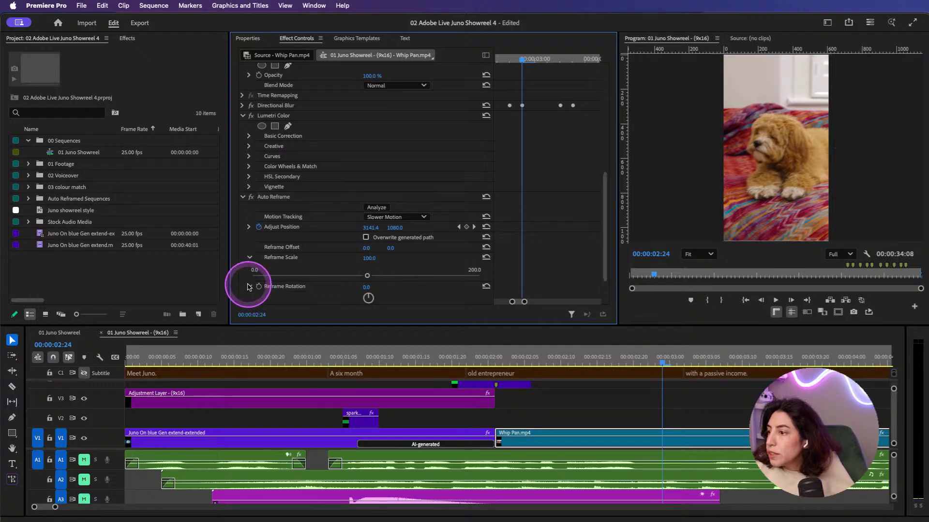
pyautogui.moveTo(524, 301)
pyautogui.mouseDown()
pyautogui.moveTo(562, 304)
pyautogui.moveTo(530, 304)
pyautogui.mouseUp()
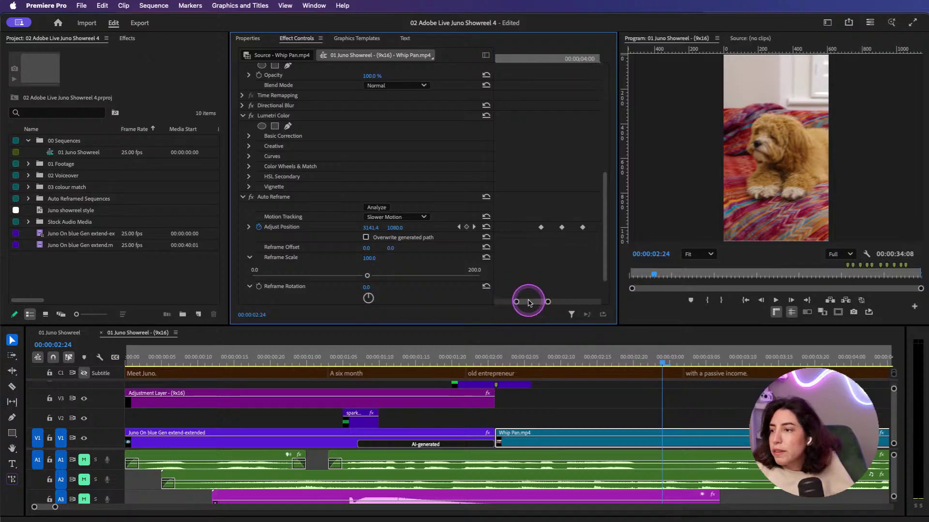
pyautogui.moveTo(537, 59); pyautogui.dragTo(559, 59)
pyautogui.press('space')
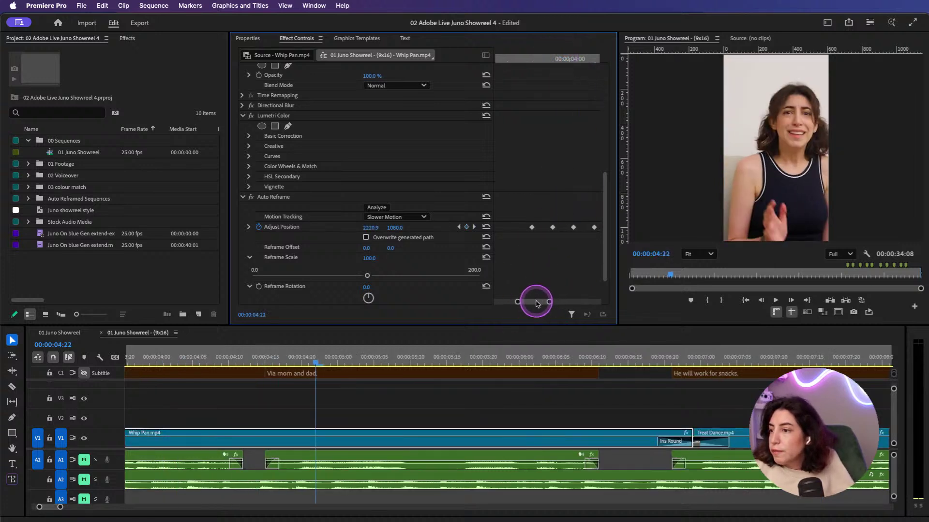
# Step: Delete the Adjust Position keyframes of Whip Pan.mp4 clustered just before and at 00:00:04:11, keeping the first of the group
pyautogui.moveTo(535, 301)
pyautogui.mouseDown()
pyautogui.moveTo(560, 306)
pyautogui.moveTo(549, 303)
pyautogui.mouseUp()
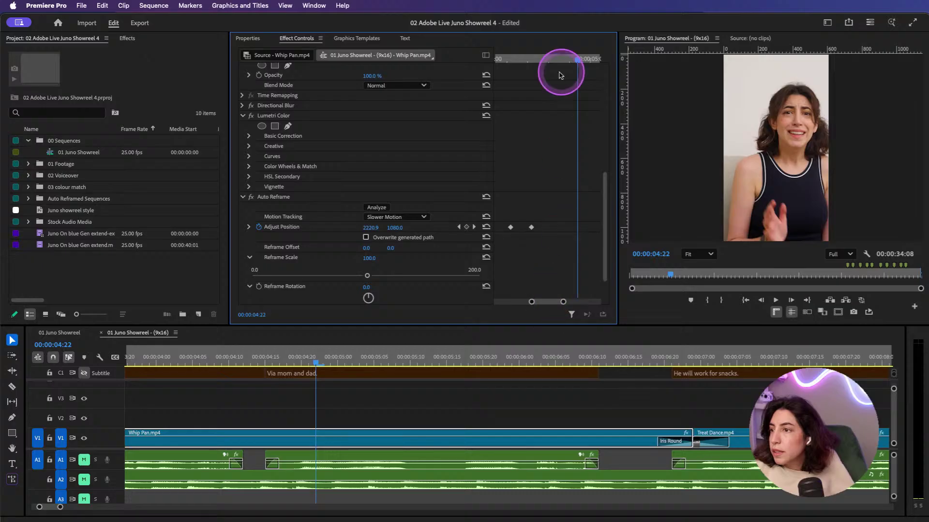
pyautogui.moveTo(514, 55); pyautogui.dragTo(540, 58)
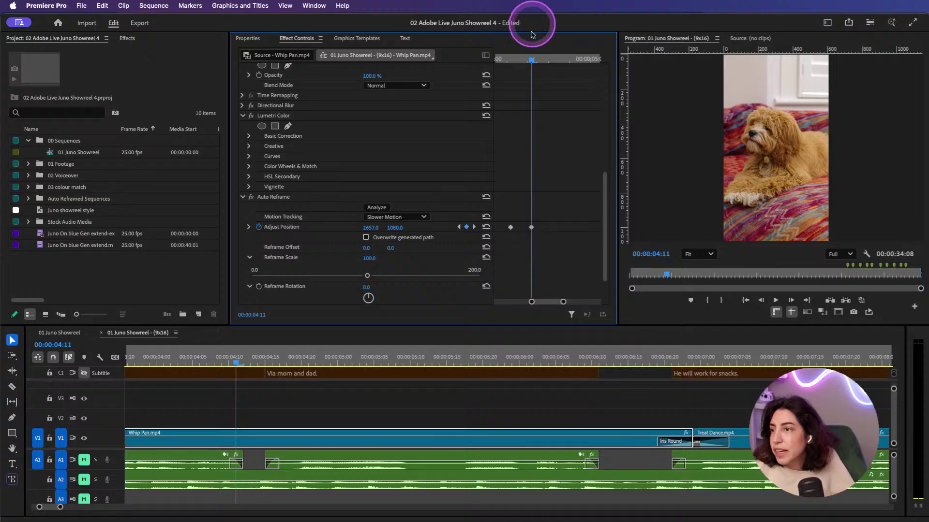
pyautogui.moveTo(531, 59); pyautogui.dragTo(574, 62)
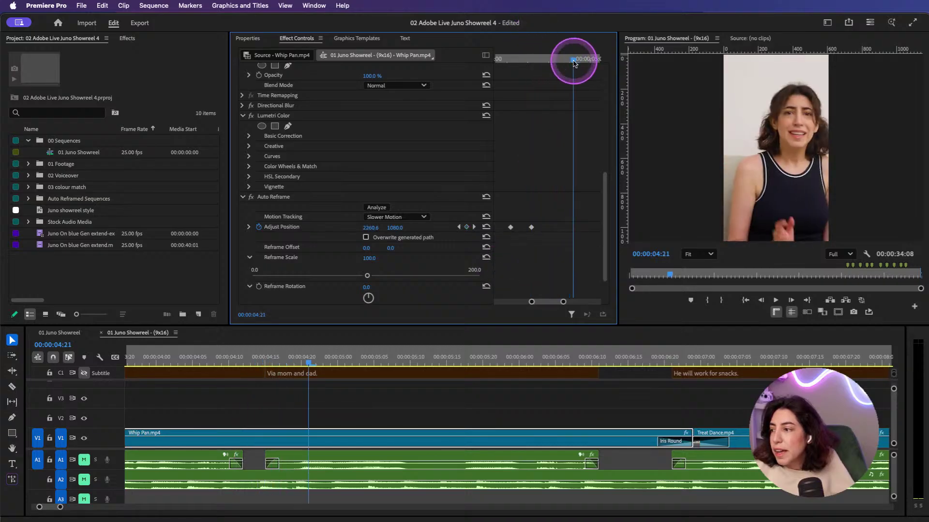
pyautogui.press('-')
pyautogui.press('-')
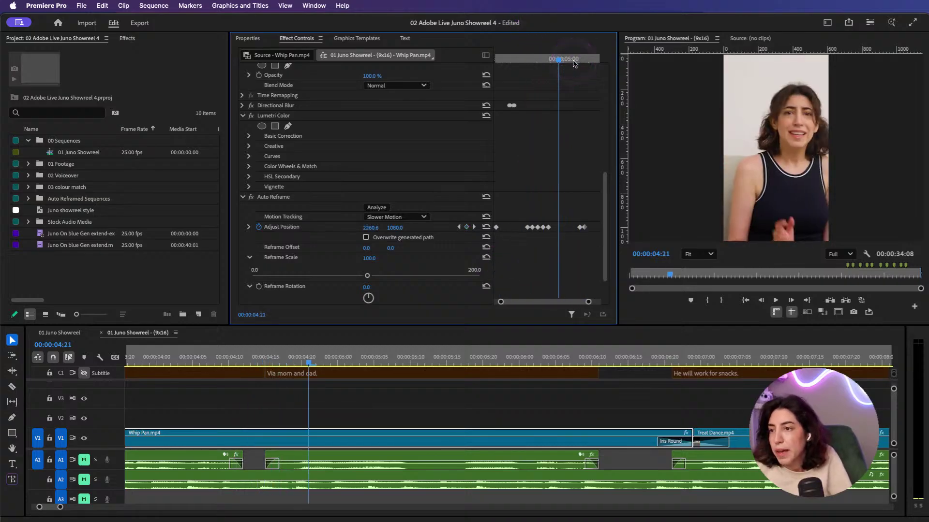
pyautogui.moveTo(569, 63)
pyautogui.mouseDown()
pyautogui.moveTo(590, 62)
pyautogui.moveTo(523, 64)
pyautogui.moveTo(553, 67)
pyautogui.mouseUp()
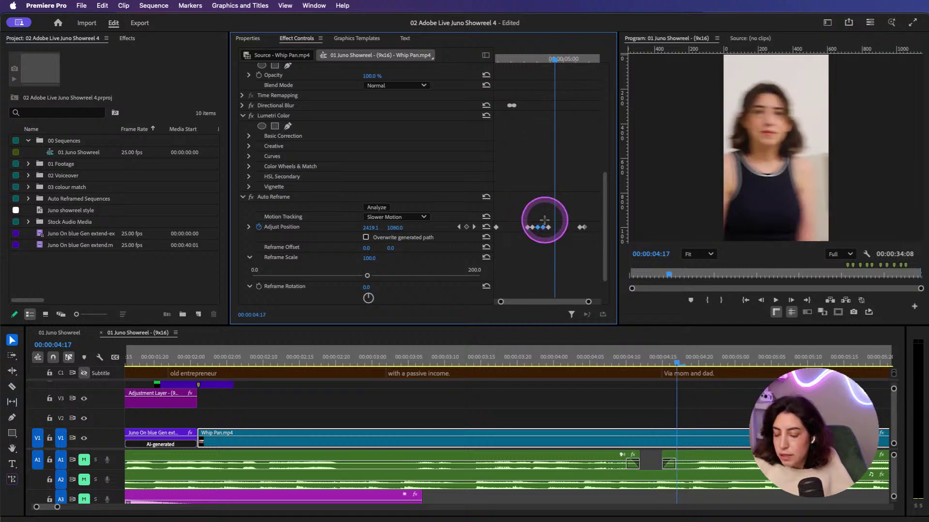
pyautogui.moveTo(544, 222); pyautogui.dragTo(530, 232)
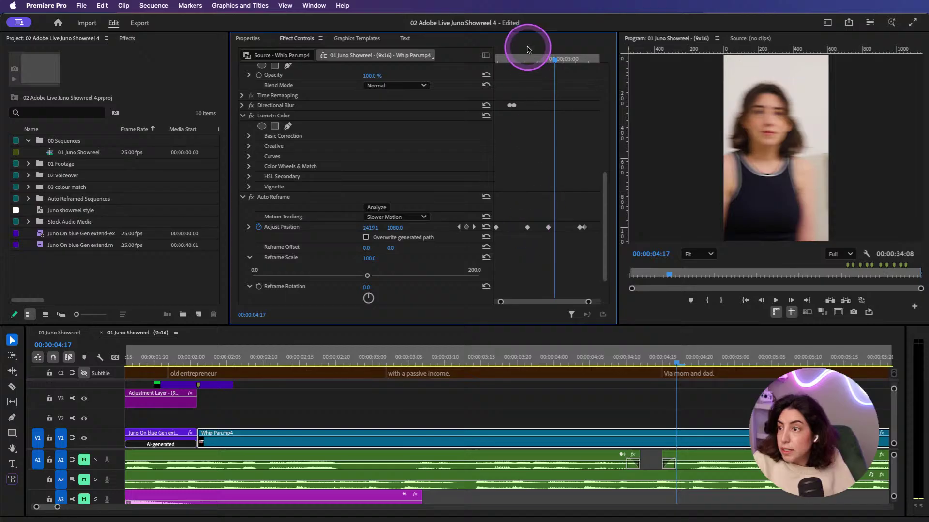
pyautogui.moveTo(529, 57); pyautogui.dragTo(552, 59)
pyautogui.click(549, 227)
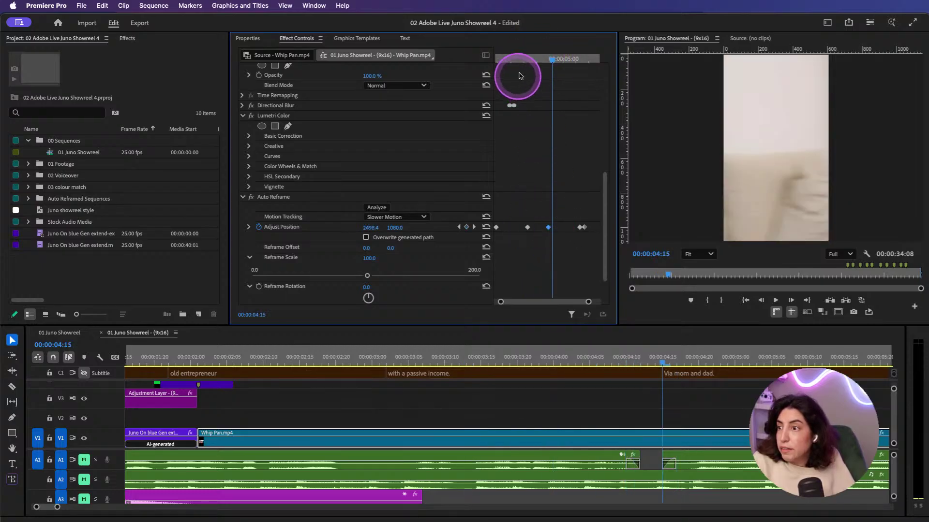
# Step: Delete the first of the two Adjust Position keyframes just before 00:00:05:22 on Whip Pan.mp4
pyautogui.moveTo(516, 58); pyautogui.dragTo(586, 79)
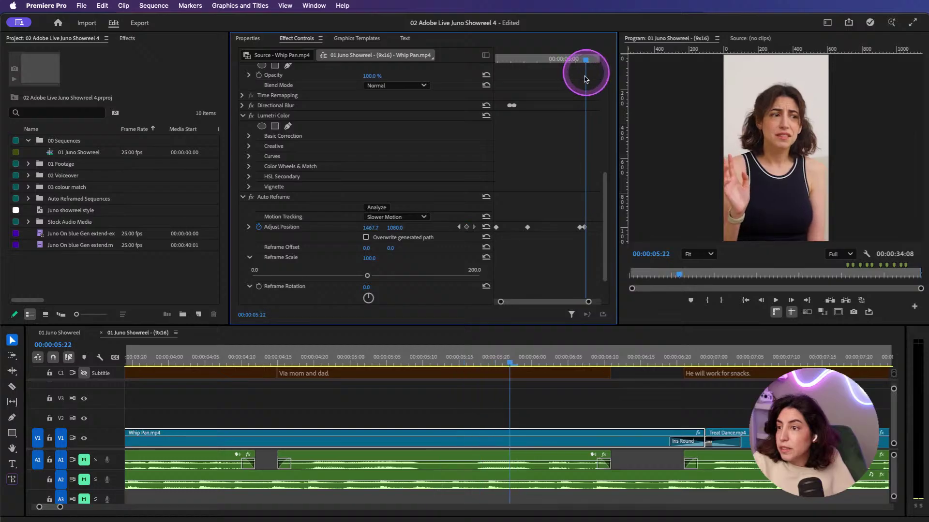
pyautogui.click(532, 97)
pyautogui.moveTo(525, 70); pyautogui.dragTo(586, 63)
pyautogui.click(579, 236)
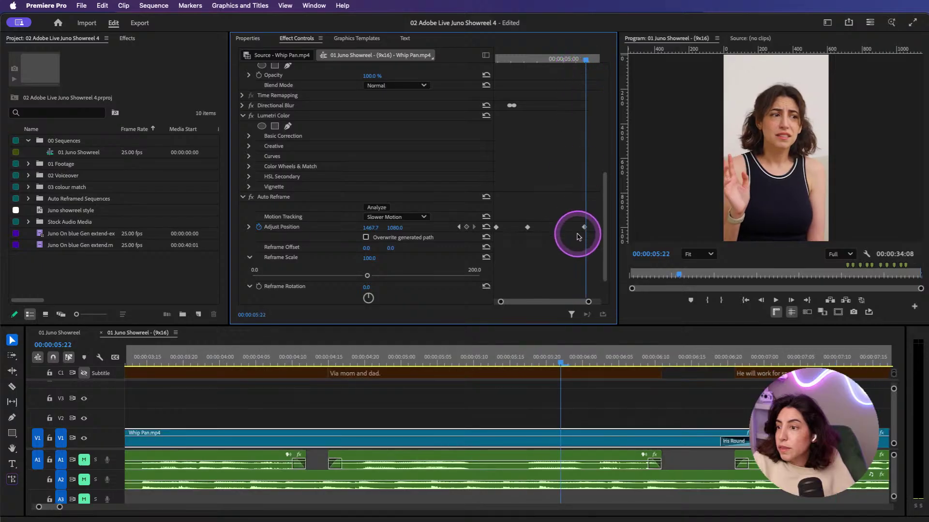
# Step: Play the whip pan from 00:00:02:20, and delete the remaining Adjust Position keyframes before 00:00:04:00 and just before 00:00:05:22
pyautogui.click(506, 61)
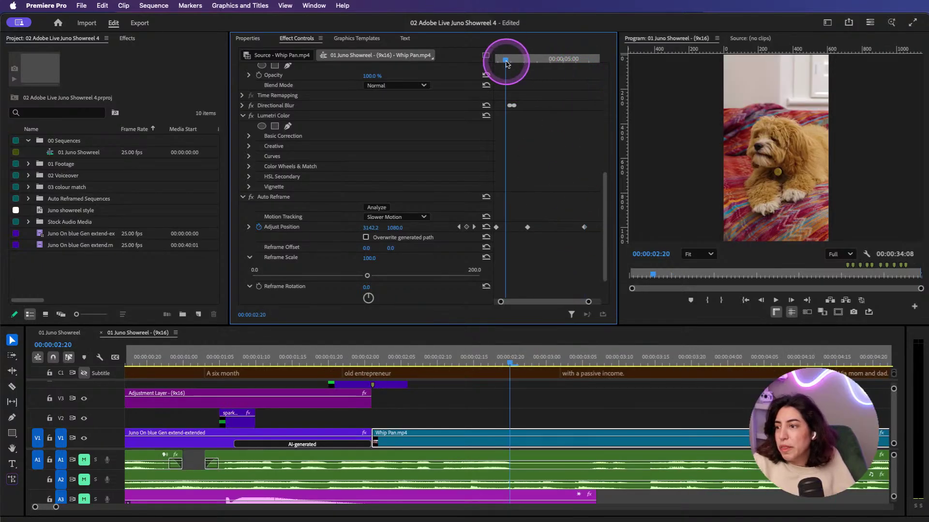
pyautogui.press('space')
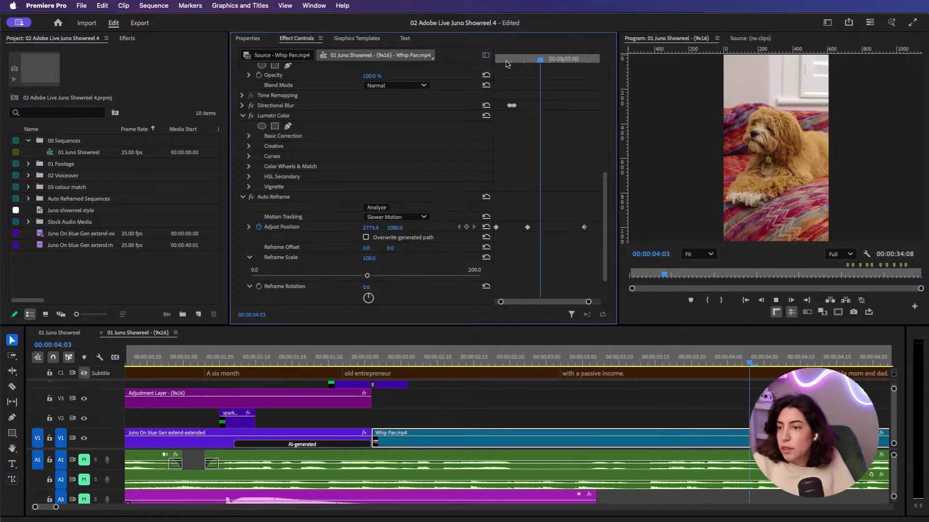
pyautogui.click(513, 129)
pyautogui.moveTo(521, 196); pyautogui.dragTo(518, 230)
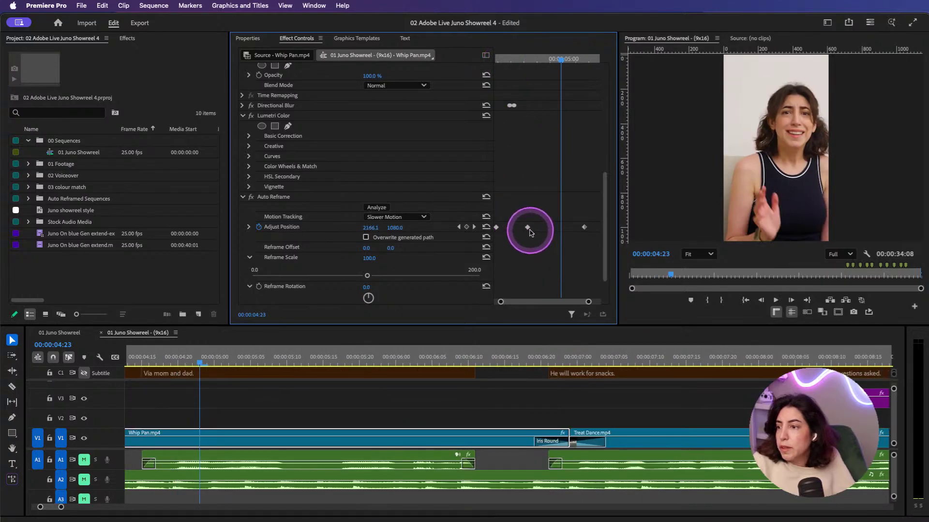
pyautogui.press('Delete')
pyautogui.click(584, 228)
pyautogui.press('Delete')
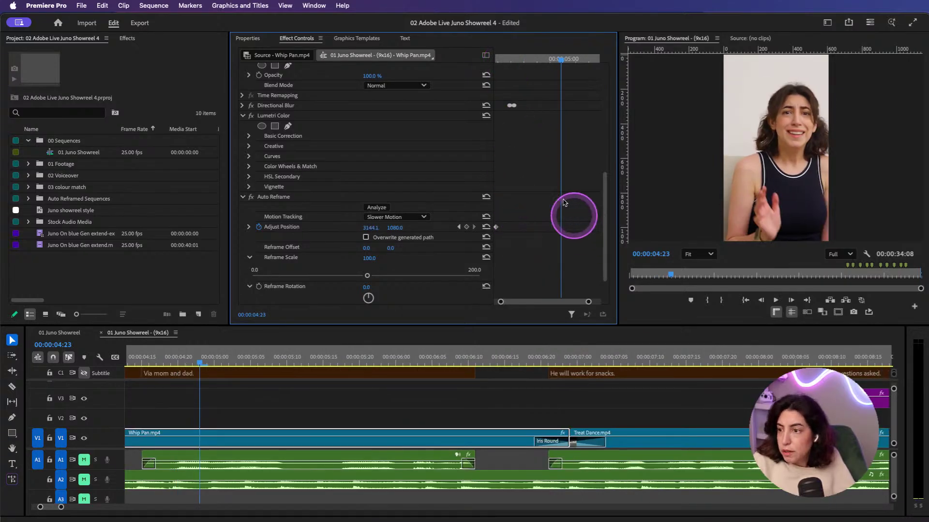
# Step: Scrub through Whip Pan.mp4 to check the framing of the camera move from the dog to the woman
pyautogui.click(505, 61)
pyautogui.moveTo(506, 61); pyautogui.dragTo(557, 68)
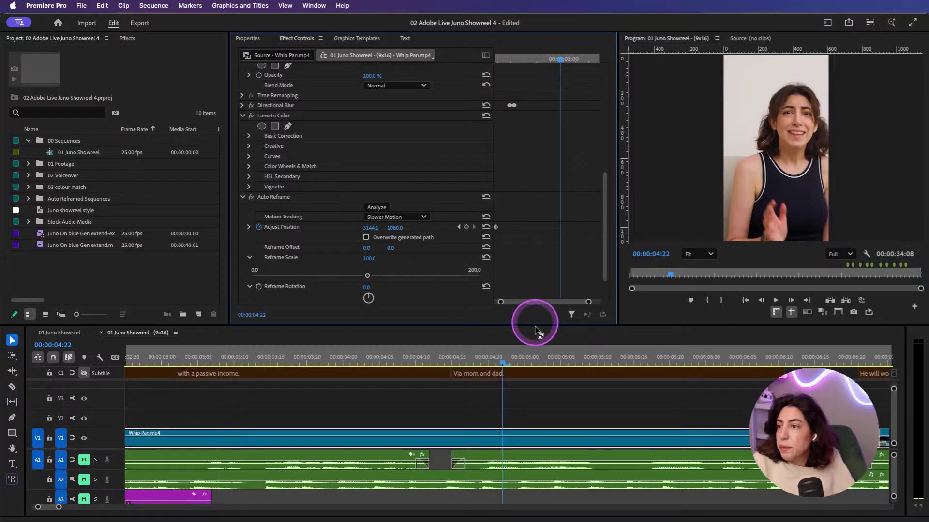
pyautogui.moveTo(533, 319)
pyautogui.mouseDown()
pyautogui.moveTo(532, 296)
pyautogui.moveTo(559, 307)
pyautogui.moveTo(532, 303)
pyautogui.mouseUp()
pyautogui.moveTo(514, 59); pyautogui.dragTo(505, 57)
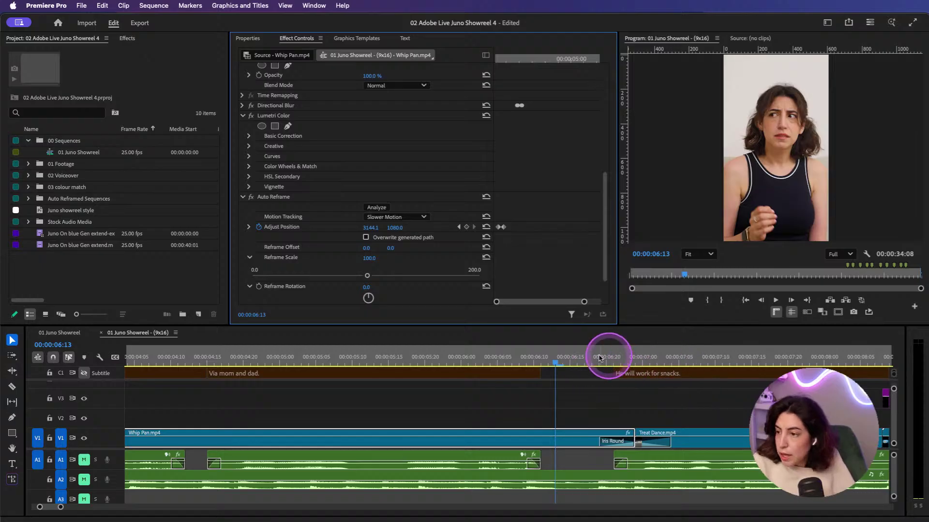
# Step: Zoom out the vertical sequence, scrub through the following clips and stop at 00:00:17:02 in Park cuddle.mp4
pyautogui.click(575, 405)
pyautogui.press('-')
pyautogui.press('-')
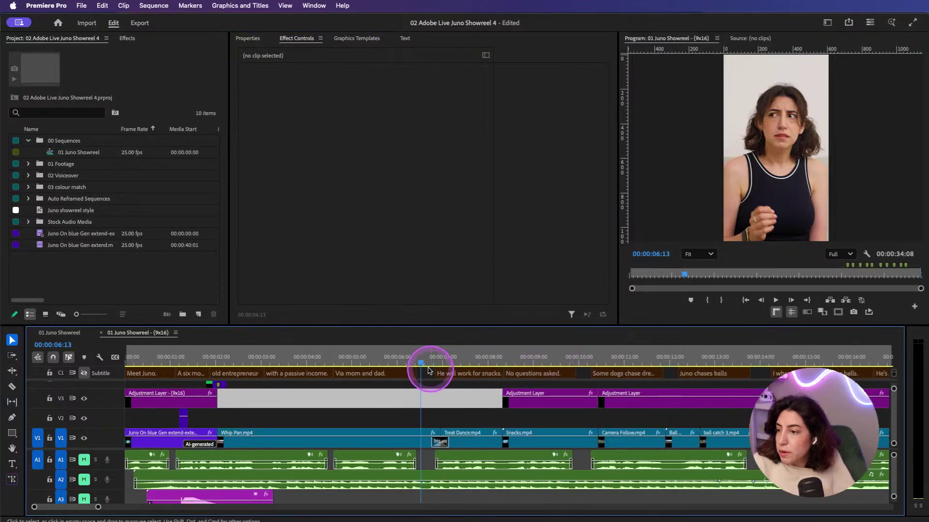
pyautogui.moveTo(433, 367); pyautogui.dragTo(866, 394)
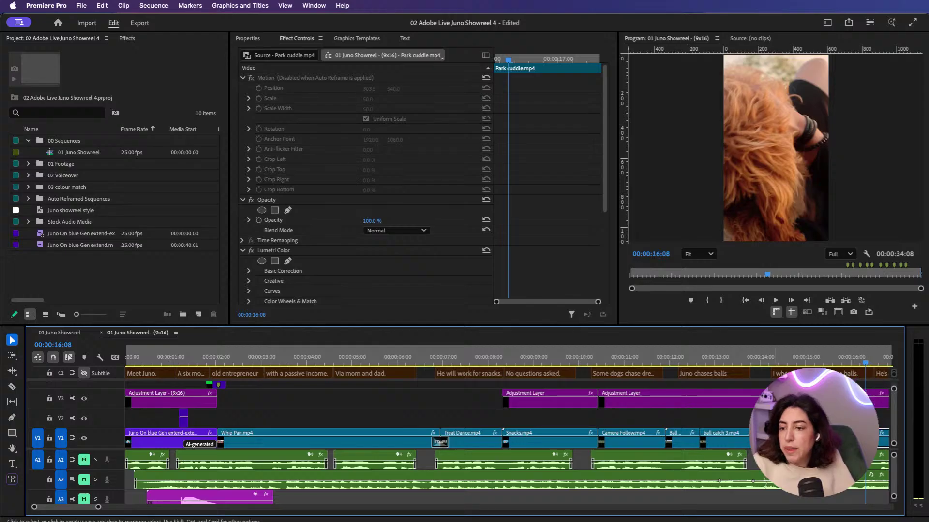
pyautogui.moveTo(66, 509); pyautogui.dragTo(72, 512)
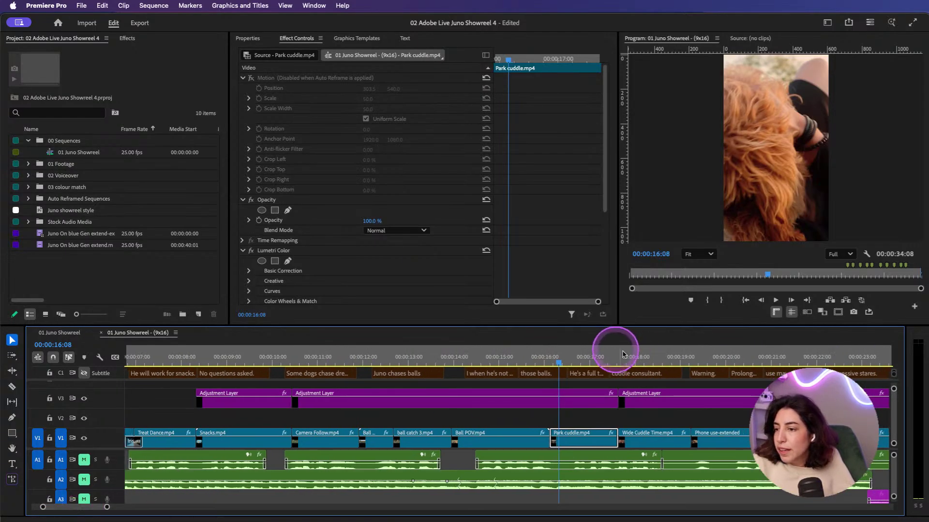
pyautogui.moveTo(562, 360); pyautogui.dragTo(594, 362)
pyautogui.click(589, 457)
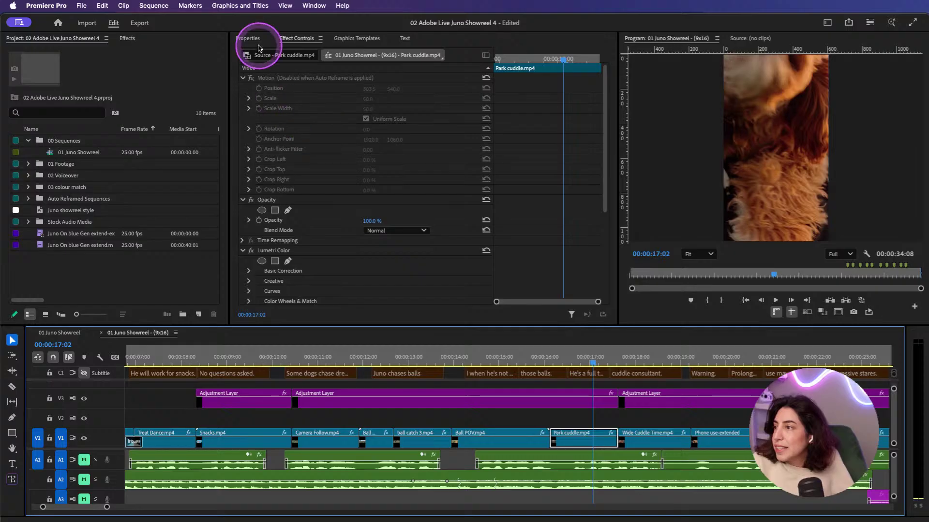
# Step: Try shifting the horizontal Reframe Offset of Park cuddle.mp4 at 00:00:17:02
pyautogui.scroll(-5, 348, 285)
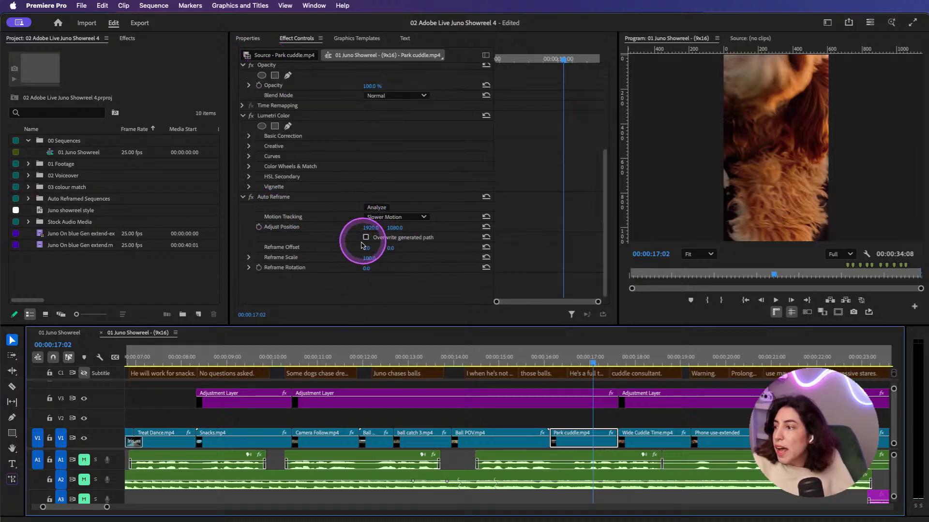
pyautogui.moveTo(364, 248); pyautogui.dragTo(392, 247)
pyautogui.press('cmd+z')
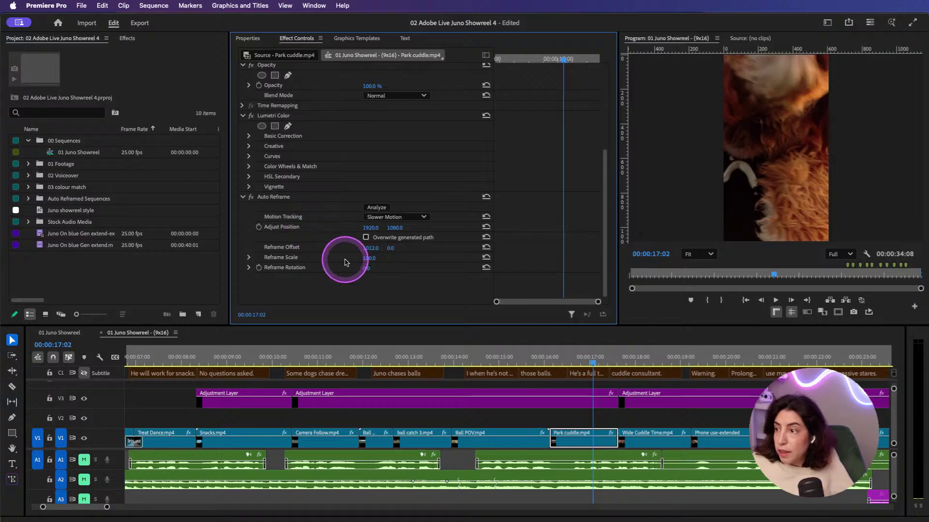
# Step: Set the horizontal Reframe Offset of Park cuddle.mp4 to 3217 from 00:00:16:13 and play the sequence on to 00:00:28:00
pyautogui.moveTo(570, 367)
pyautogui.mouseDown()
pyautogui.moveTo(539, 363)
pyautogui.moveTo(568, 363)
pyautogui.mouseUp()
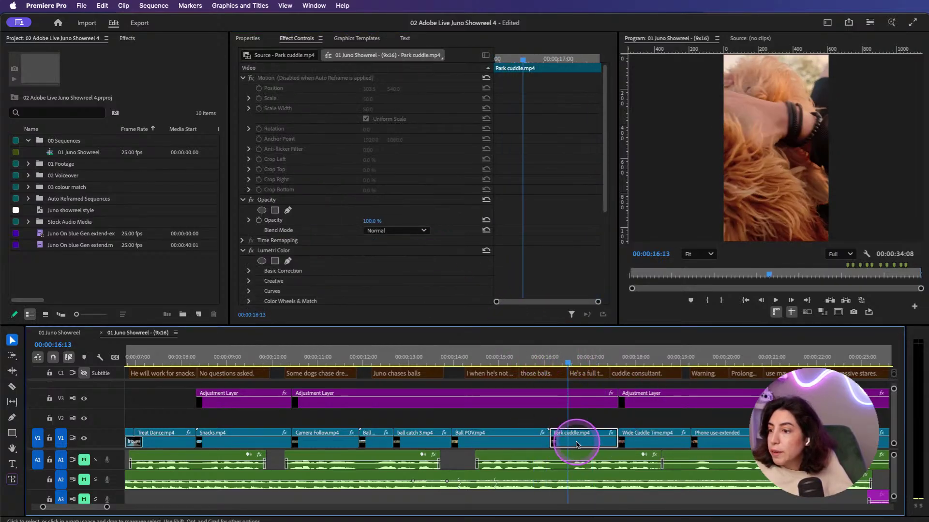
pyautogui.scroll(-5, 389, 261)
pyautogui.click(366, 234)
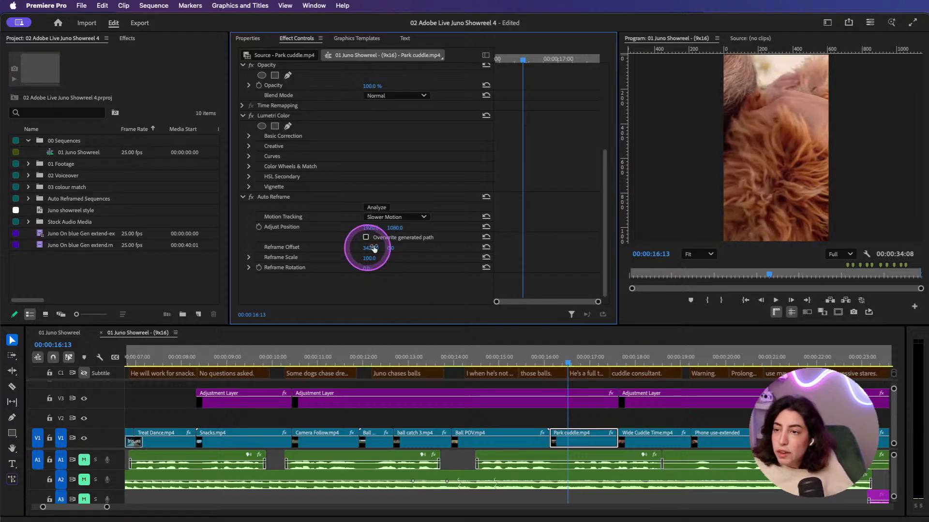
pyautogui.press('space')
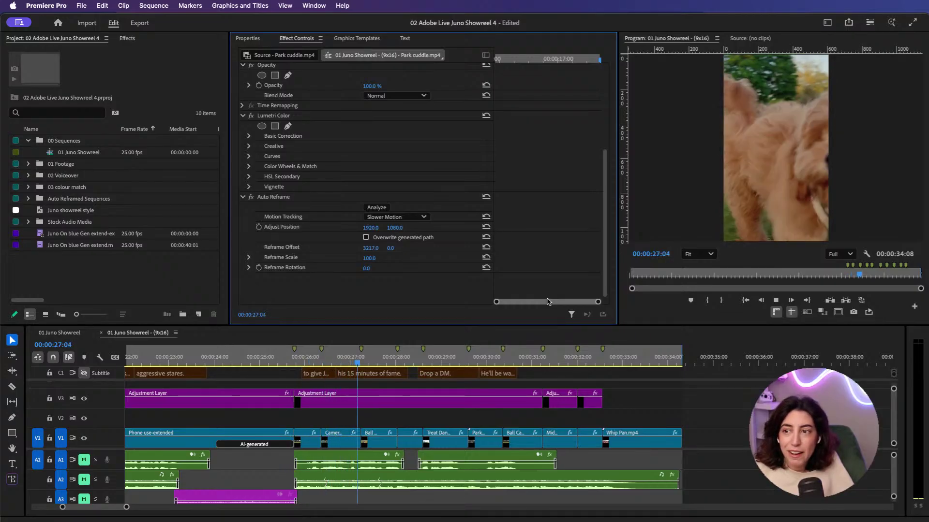
pyautogui.press('space')
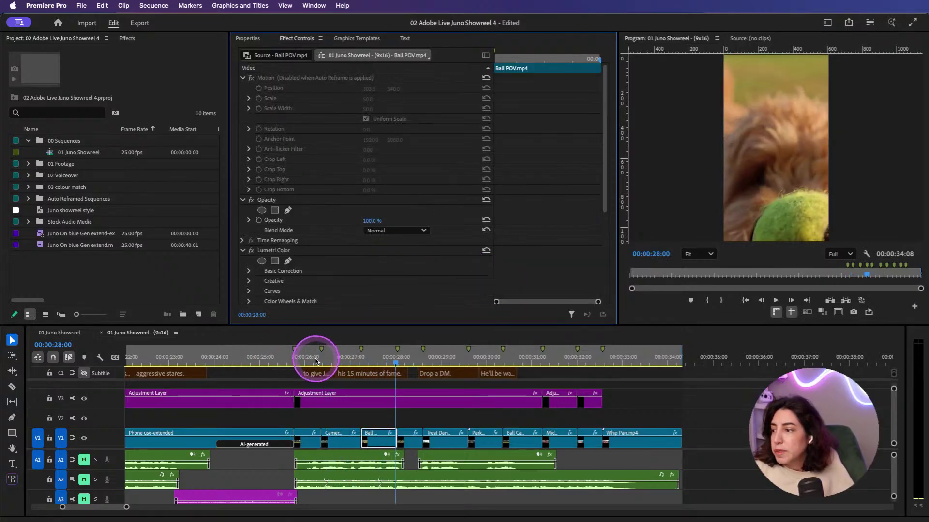
# Step: Set the horizontal Reframe Offset of the Camera Follow.mp4 clip at 00:00:26:24 to -2761
pyautogui.moveTo(311, 358); pyautogui.dragTo(351, 365)
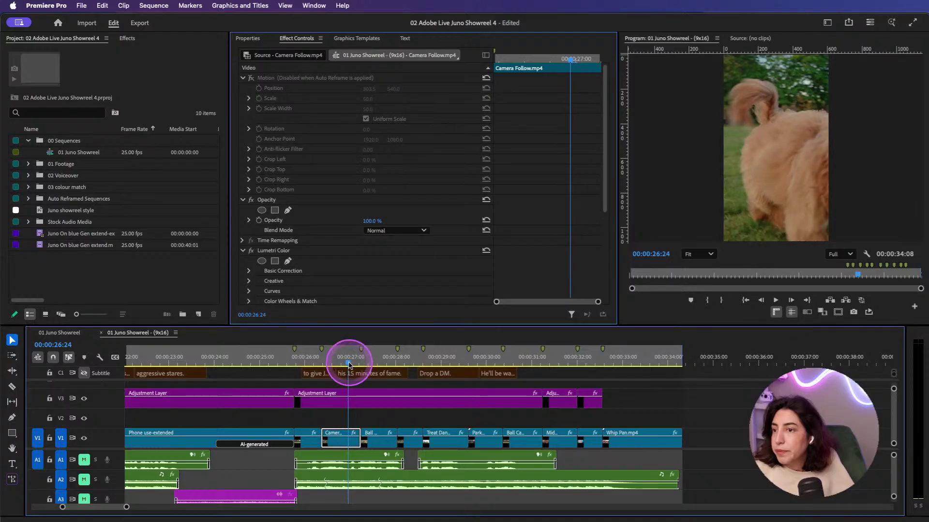
pyautogui.scroll(-5, 345, 250)
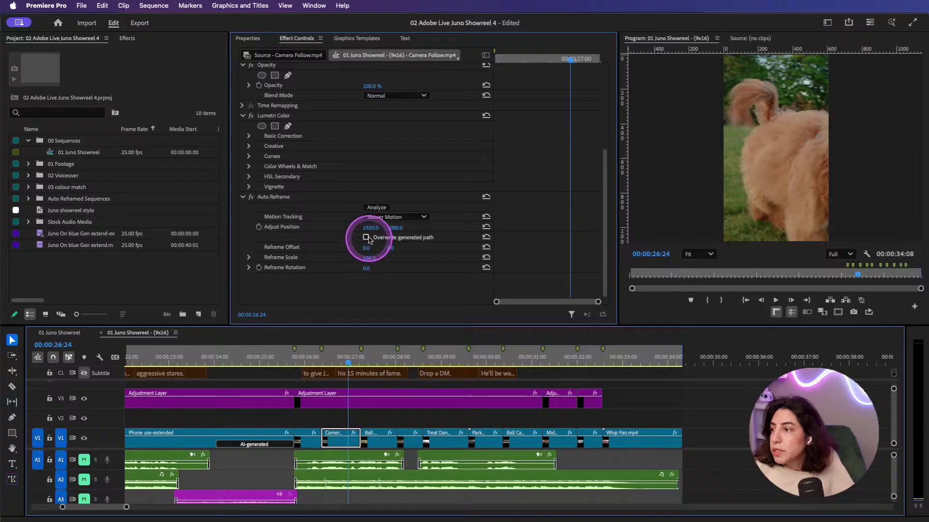
pyautogui.moveTo(366, 248); pyautogui.dragTo(363, 248)
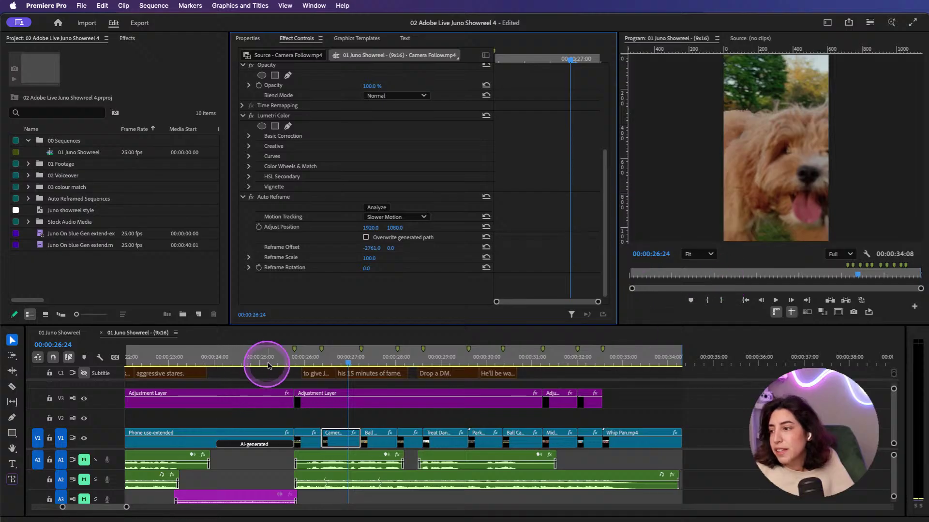
# Step: Play the montage from about 00:00:26:00 and scrub to 00:00:33:13 to check the framing of the closing clips
pyautogui.click(307, 359)
pyautogui.press('space')
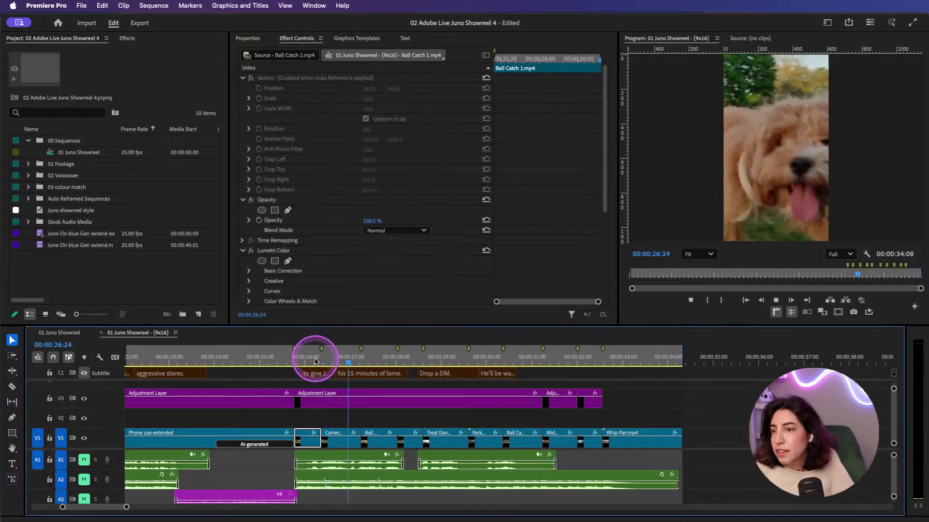
pyautogui.press('space')
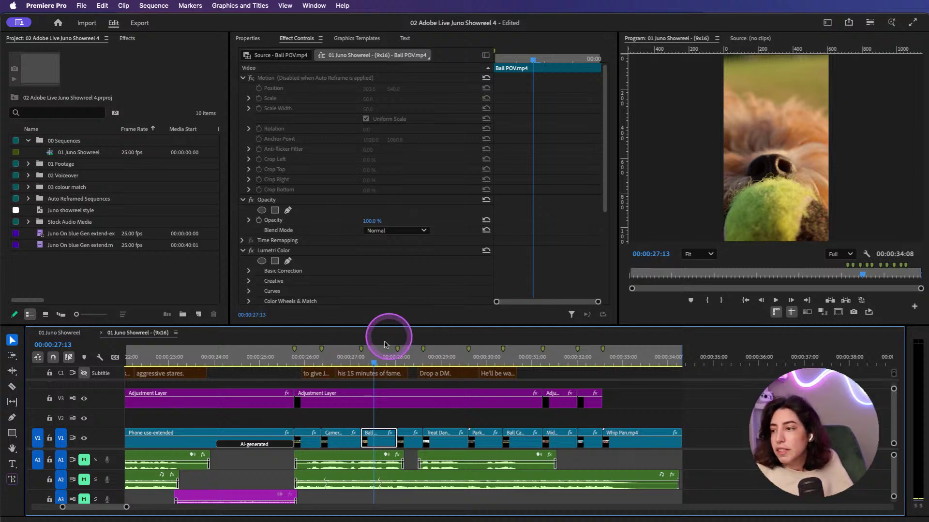
pyautogui.moveTo(386, 358); pyautogui.dragTo(649, 380)
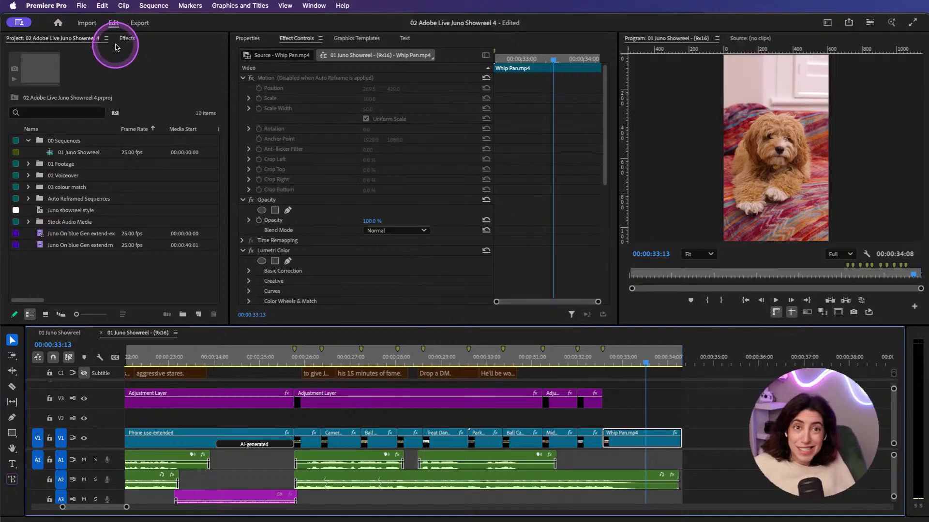
# Step: Create a new project named Untitled from the Social Media Template Project.prproj template
pyautogui.click(82, 7)
pyautogui.moveTo(189, 21)
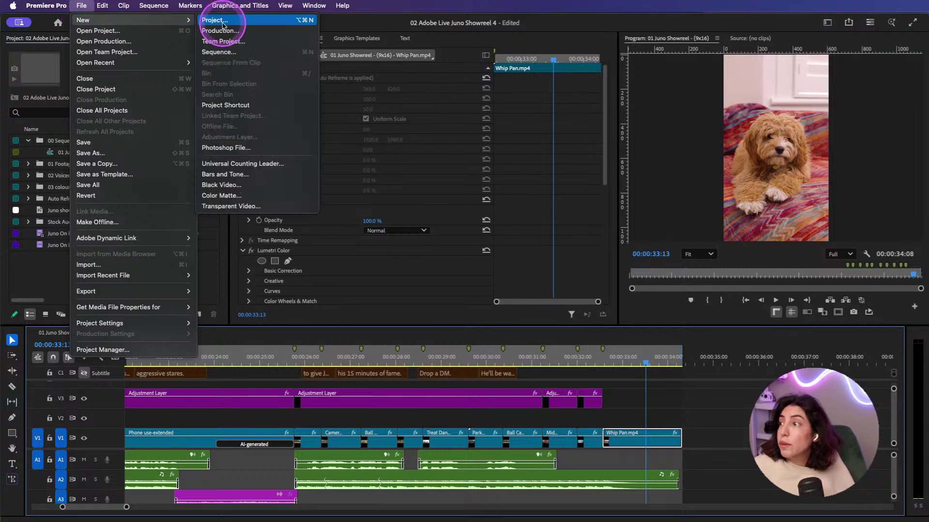
pyautogui.click(224, 24)
pyautogui.click(415, 301)
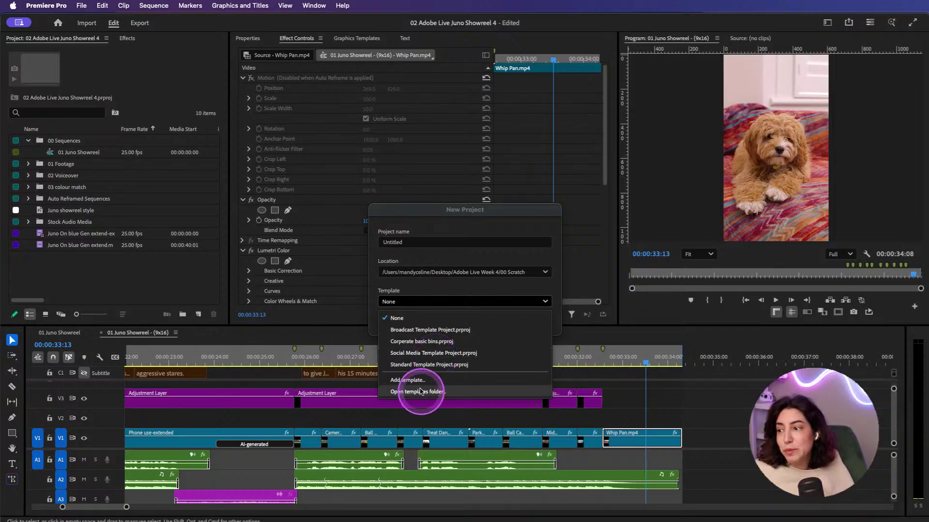
pyautogui.click(423, 357)
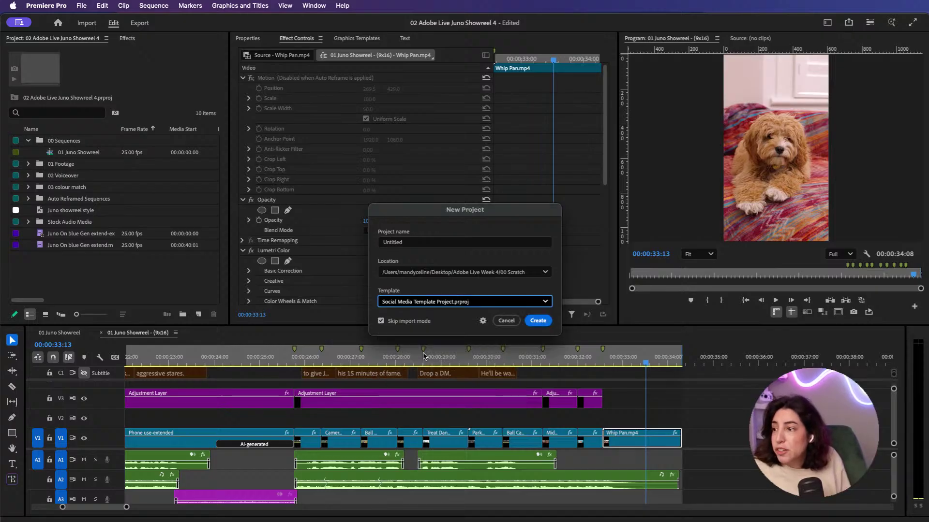
pyautogui.click(538, 321)
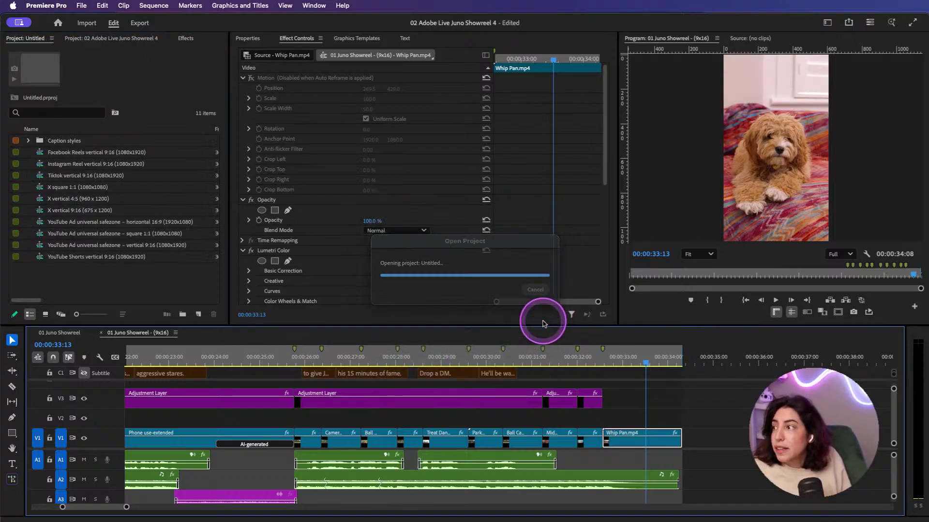
# Step: Open the template's Instagram Reel vertical 9:16 (1080x1920) sequence, look over its layers and copy the overlay layer on V2
pyautogui.doubleClick(38, 167)
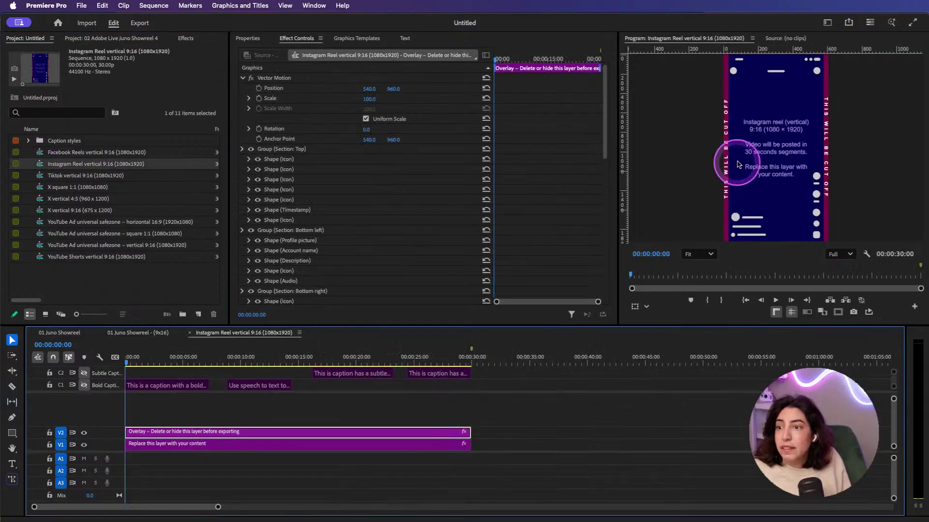
pyautogui.click(770, 154)
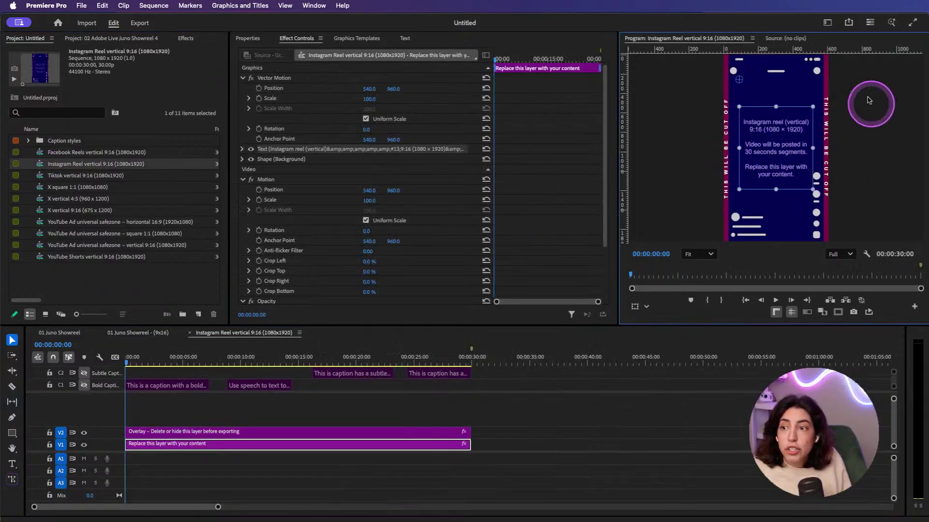
pyautogui.click(151, 363)
pyautogui.moveTo(155, 366); pyautogui.dragTo(208, 363)
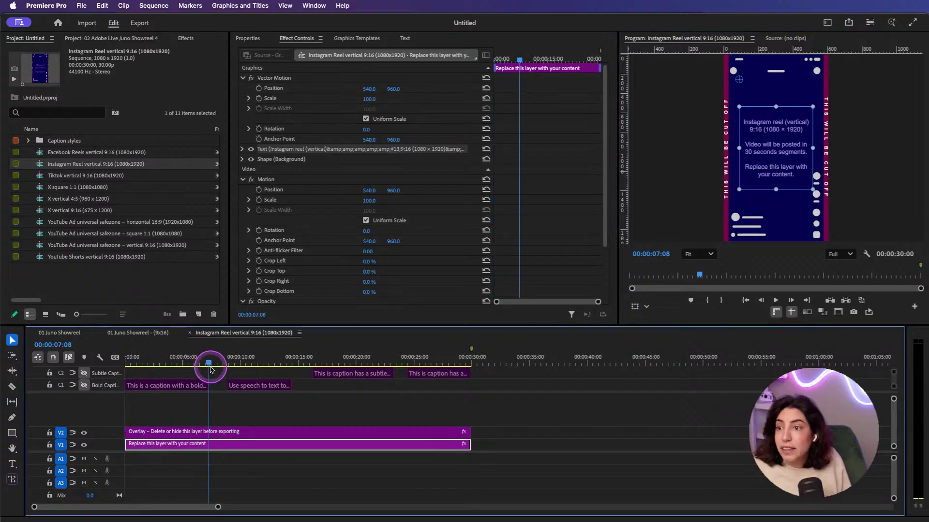
pyautogui.click(189, 434)
pyautogui.click(185, 433)
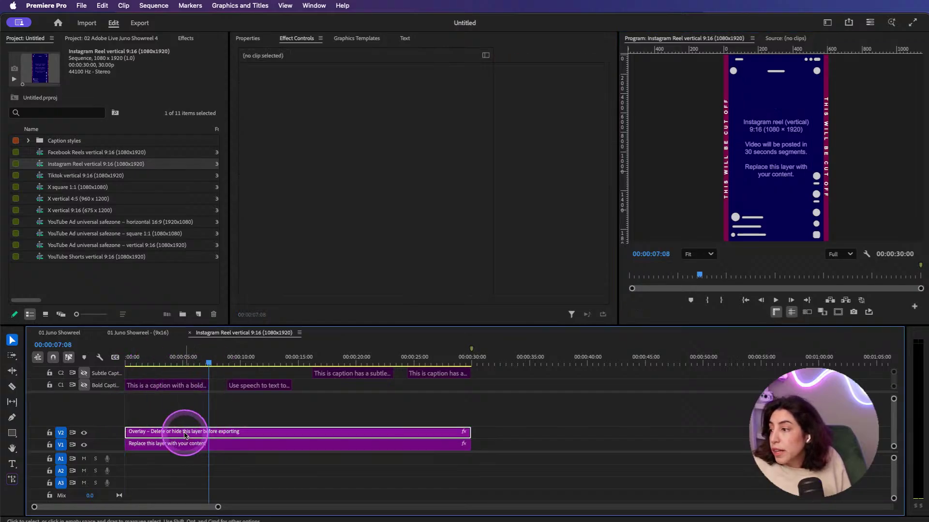
# Step: Paste the overlay layer into the 01 Juno Showreel - (9x16) sequence at 00:00:34:21, after the last clip
pyautogui.click(135, 334)
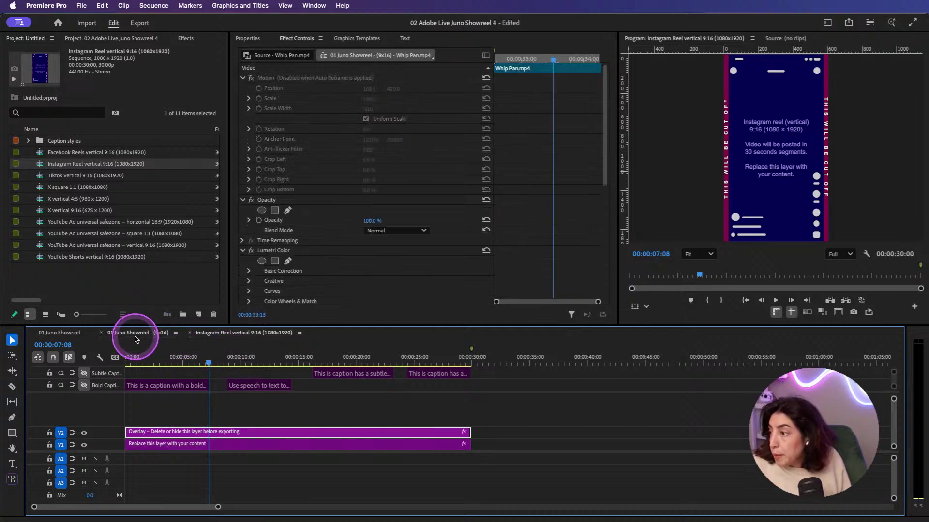
pyautogui.click(709, 361)
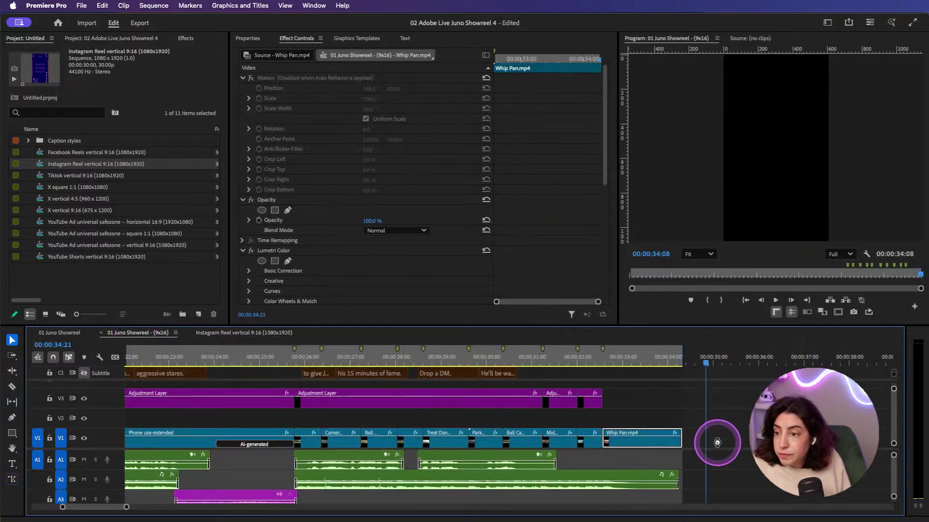
pyautogui.press('End')
pyautogui.press('-')
pyautogui.press('-')
pyautogui.press('-')
pyautogui.press('-')
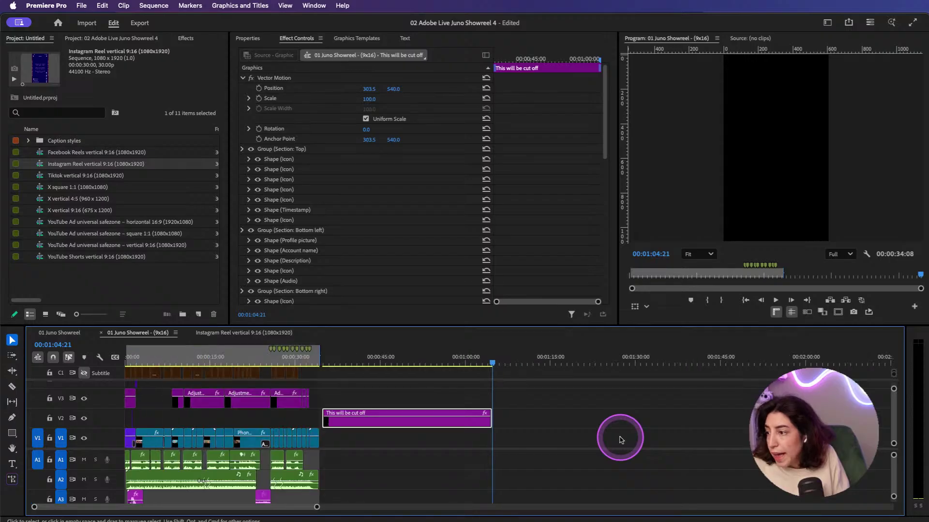
# Step: Move the overlay to the start of the sequence above V3 and make the Subtitle track visible at 00:00:10:23
pyautogui.moveTo(400, 423); pyautogui.dragTo(189, 362)
pyautogui.click(186, 360)
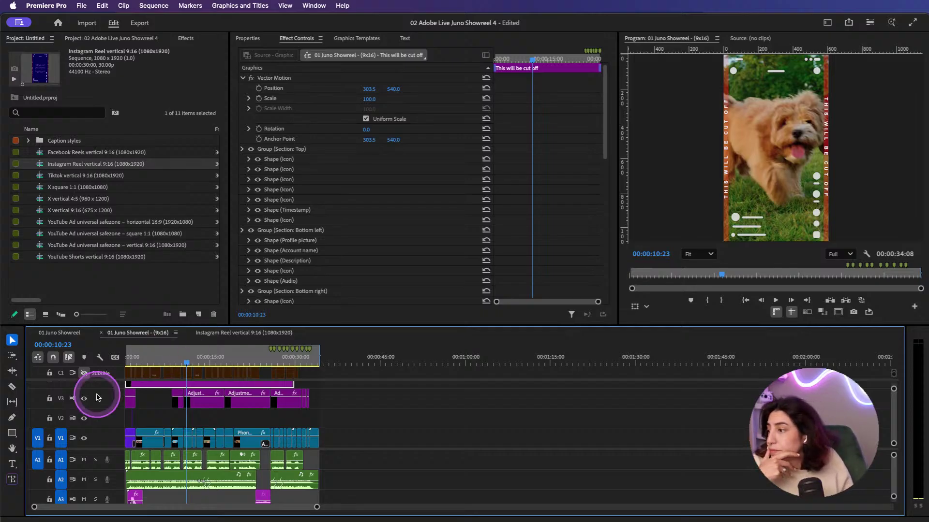
pyautogui.click(84, 373)
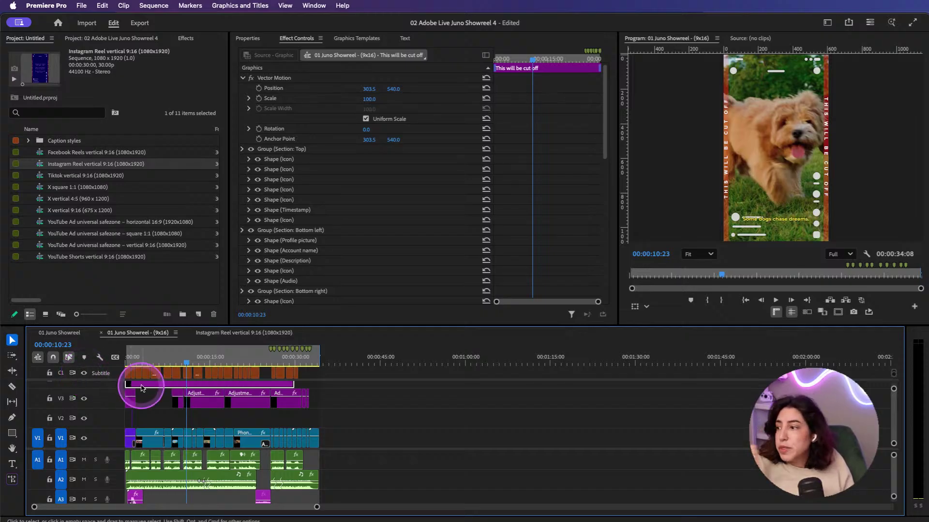
# Step: Select the "Meet Juno." caption at 00:00:00:09 and show its text properties
pyautogui.click(128, 358)
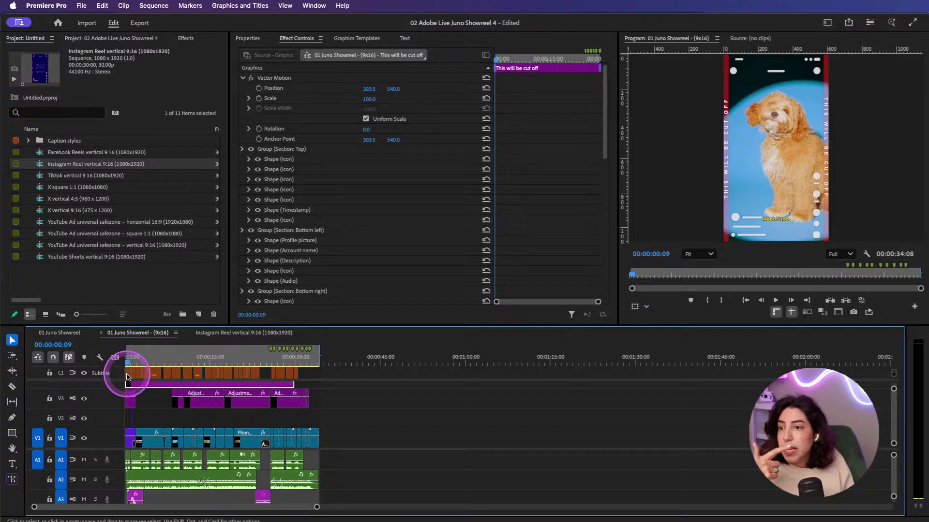
pyautogui.click(129, 373)
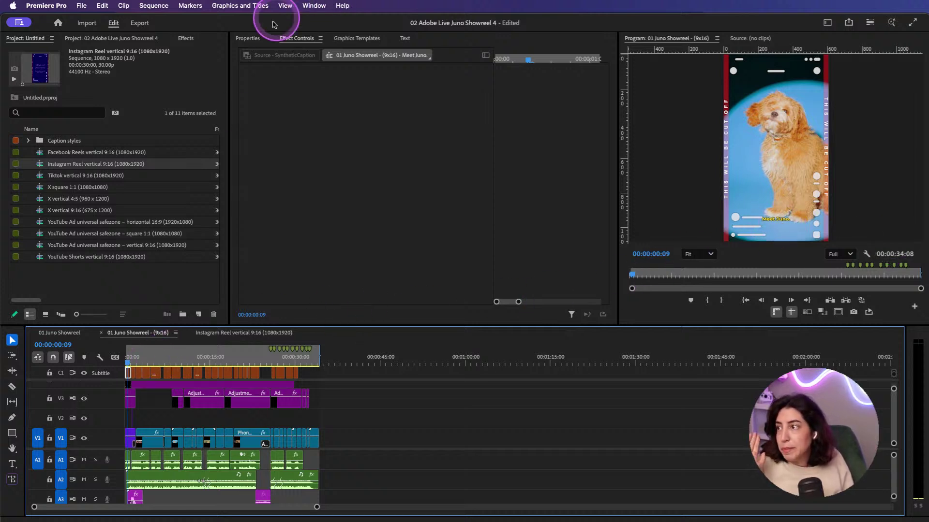
pyautogui.click(252, 38)
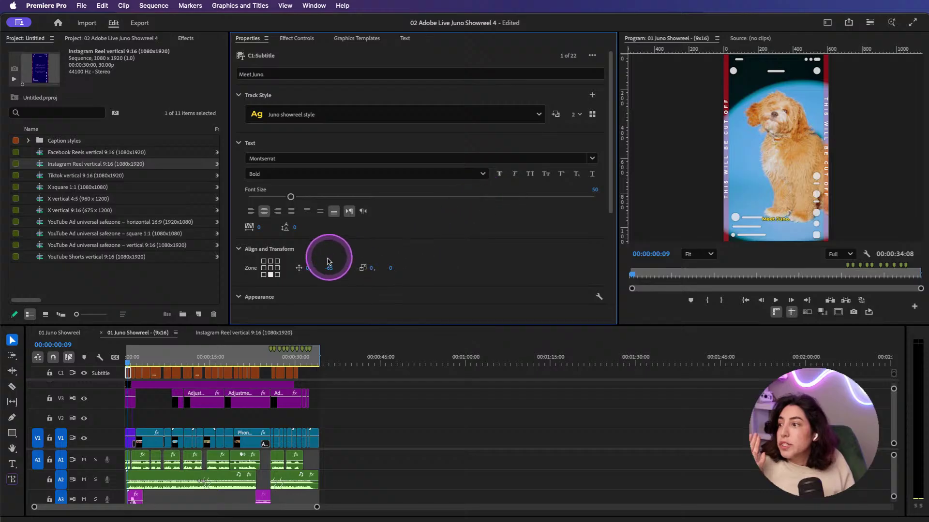
# Step: Try raising the "Meet Juno." caption through its vertical offset, then reset the offset to -65
pyautogui.moveTo(328, 268); pyautogui.dragTo(282, 282)
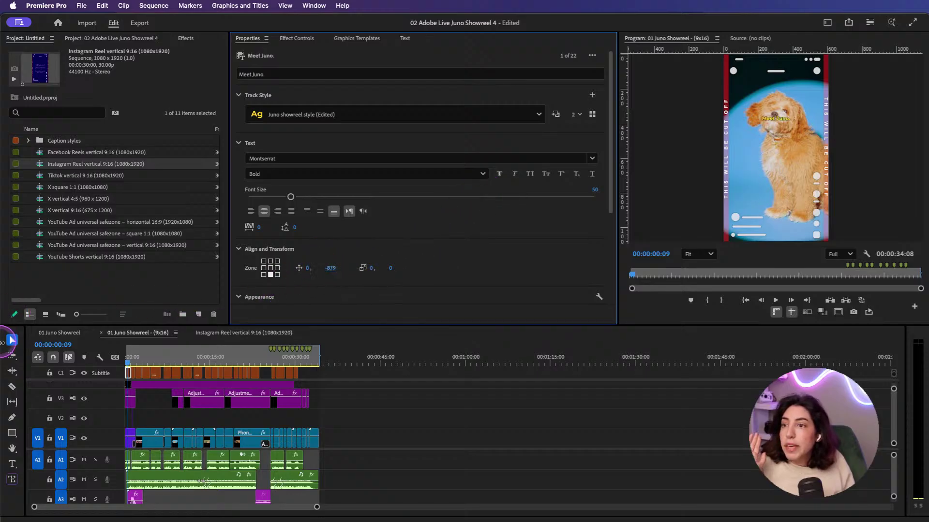
pyautogui.moveTo(331, 266); pyautogui.dragTo(423, 272)
pyautogui.moveTo(335, 265); pyautogui.dragTo(297, 265)
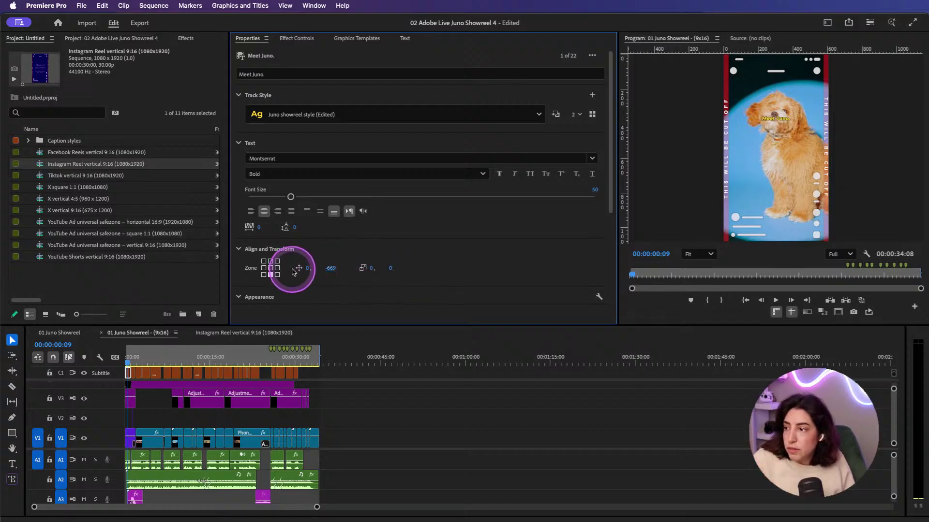
pyautogui.click(330, 269)
pyautogui.write('-65')
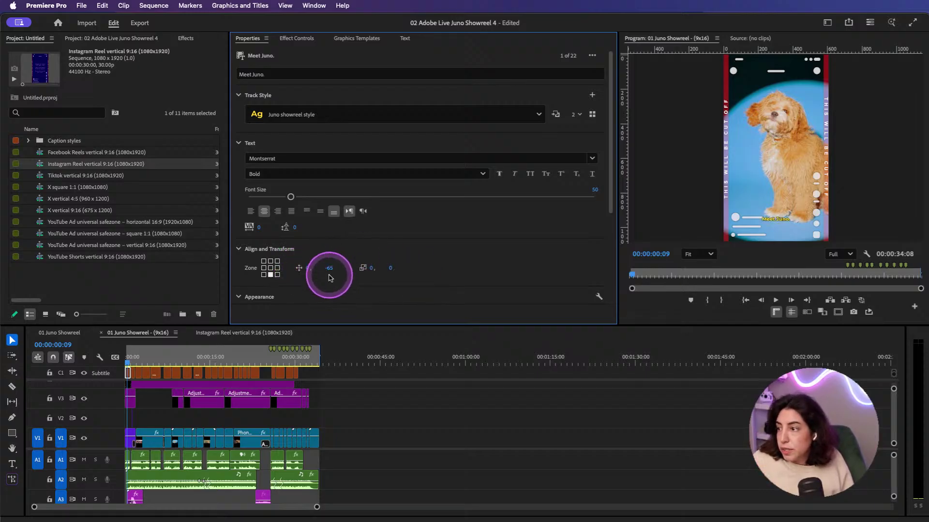
# Step: Place the "Meet Juno." caption in the top-centre zone with vertical offset 104 and redefine the style for all captions on the track
pyautogui.click(270, 261)
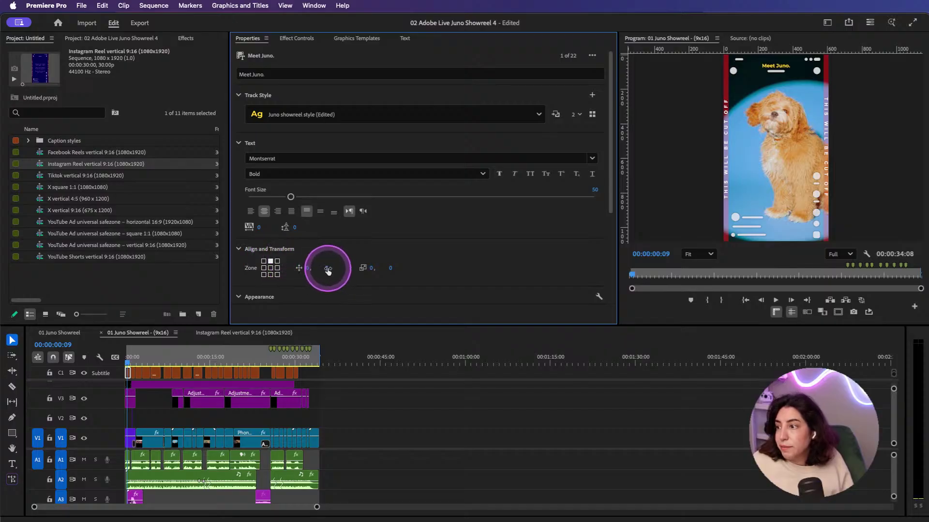
pyautogui.moveTo(326, 267); pyautogui.dragTo(386, 270)
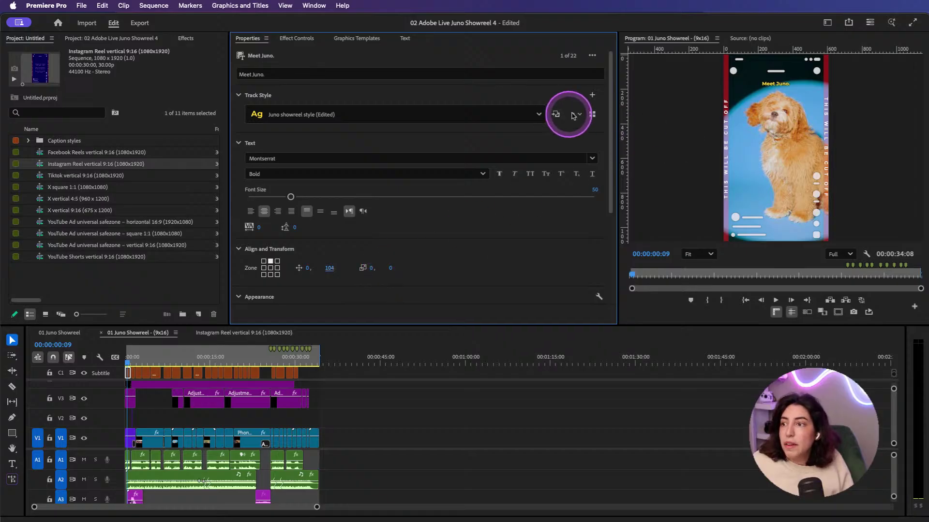
pyautogui.click(555, 115)
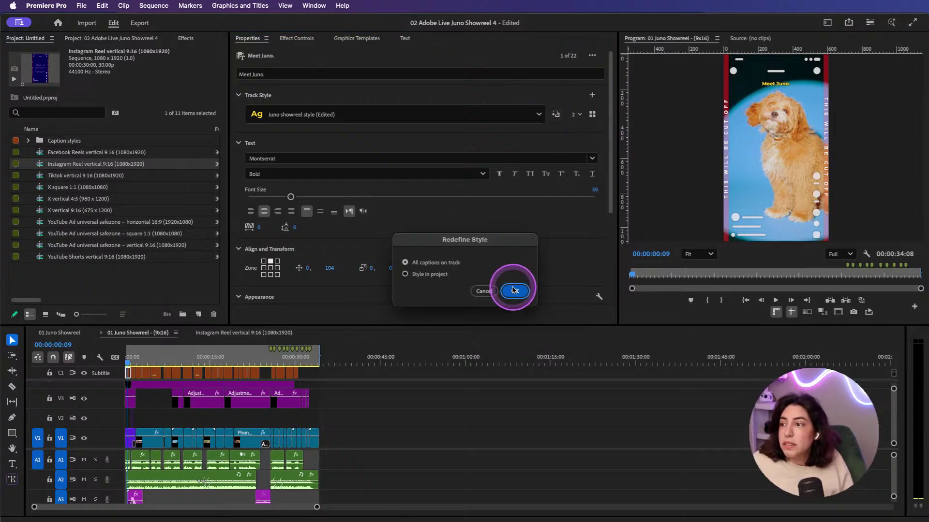
pyautogui.click(513, 291)
# Step: Create a text style named "Juno verticals" from the "Meet Juno." caption and save it to the project
pyautogui.moveTo(137, 360)
pyautogui.mouseDown()
pyautogui.moveTo(124, 356)
pyautogui.moveTo(128, 369)
pyautogui.mouseUp()
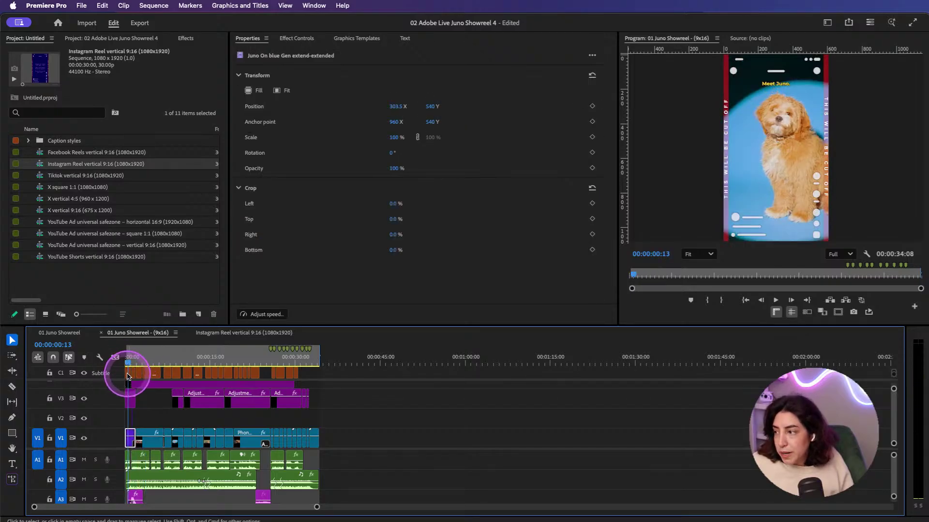
pyautogui.click(129, 372)
pyautogui.click(592, 95)
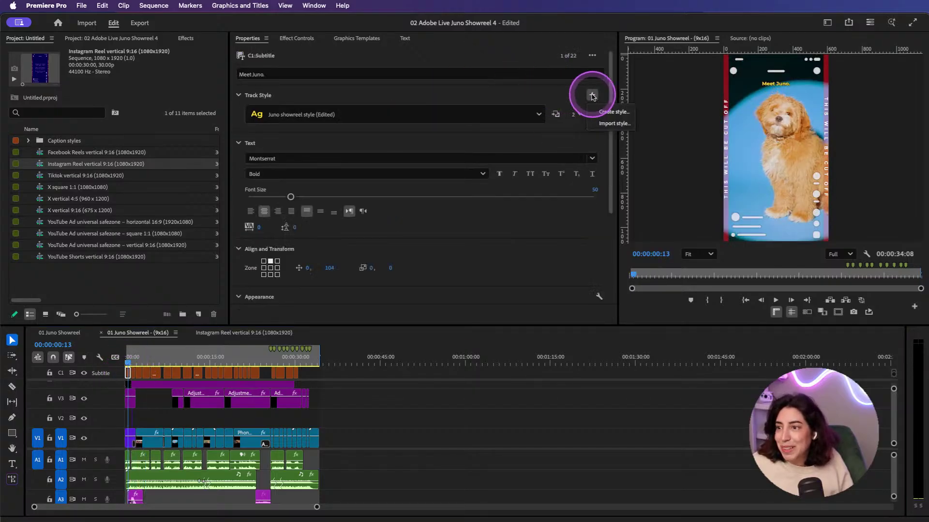
pyautogui.click(614, 111)
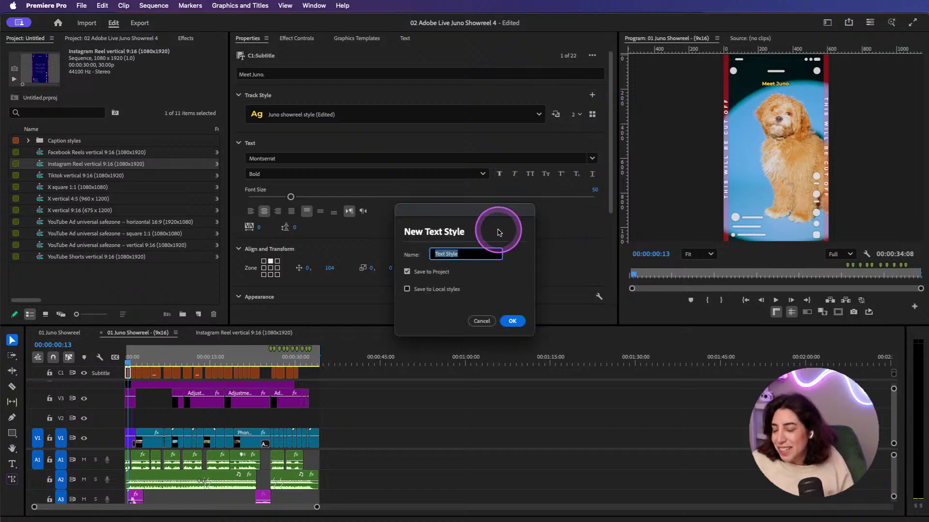
pyautogui.write('Juno verticals')
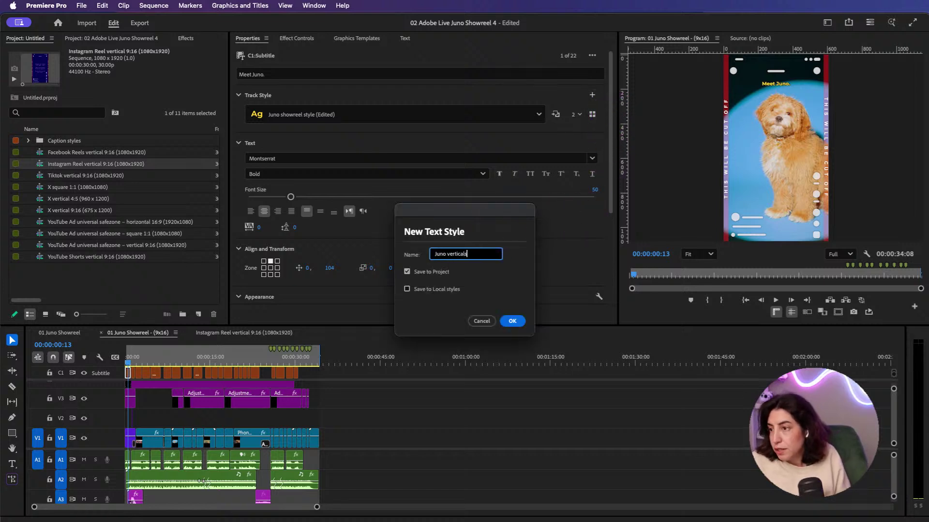
pyautogui.press('Return')
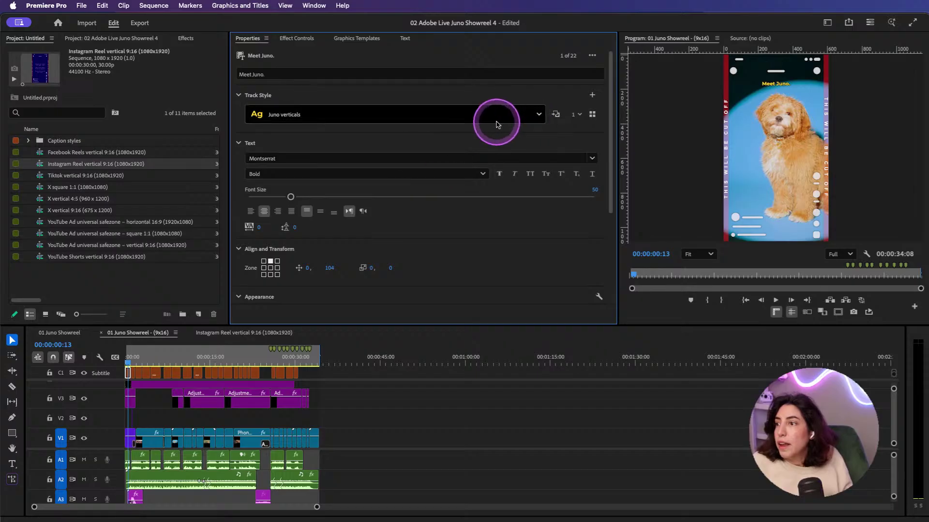
# Step: Redefine the Juno verticals style for all captions on the track and check the opening at 00:00:00:13
pyautogui.click(555, 114)
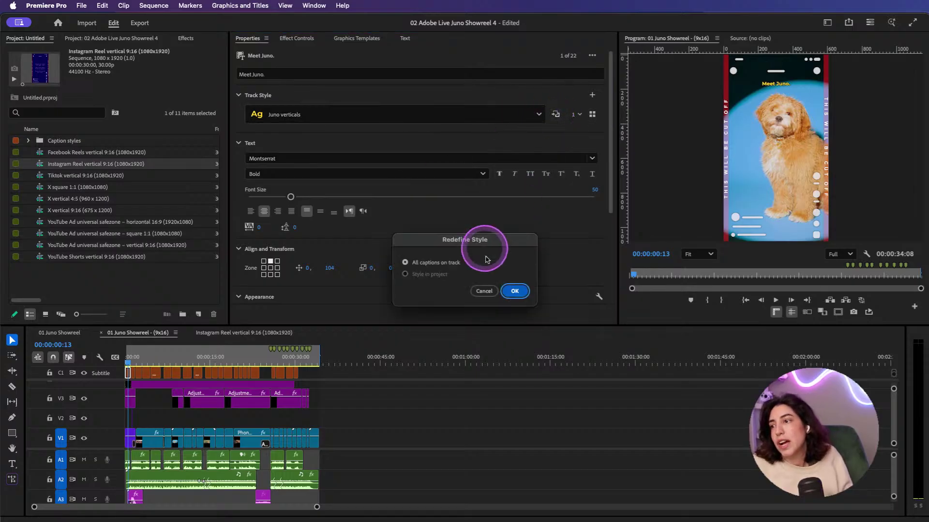
pyautogui.click(512, 290)
pyautogui.moveTo(152, 353); pyautogui.dragTo(128, 361)
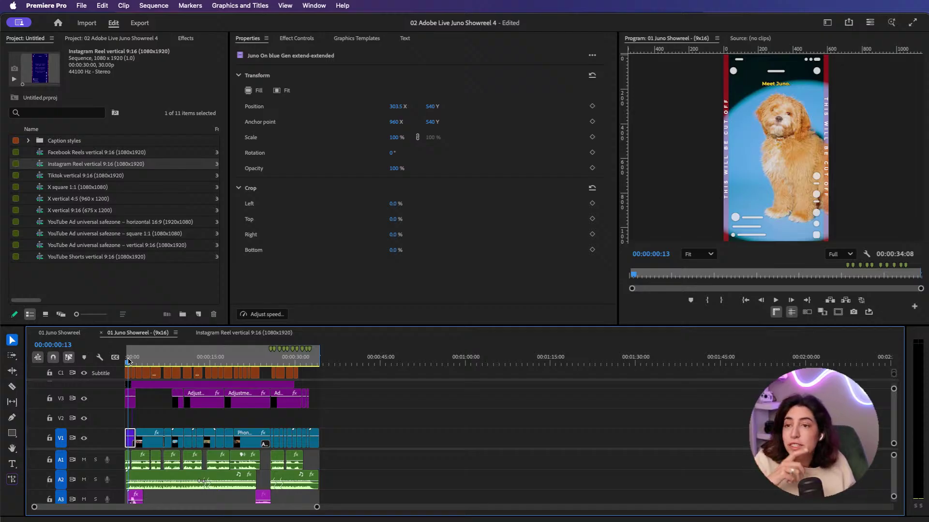
pyautogui.click(128, 360)
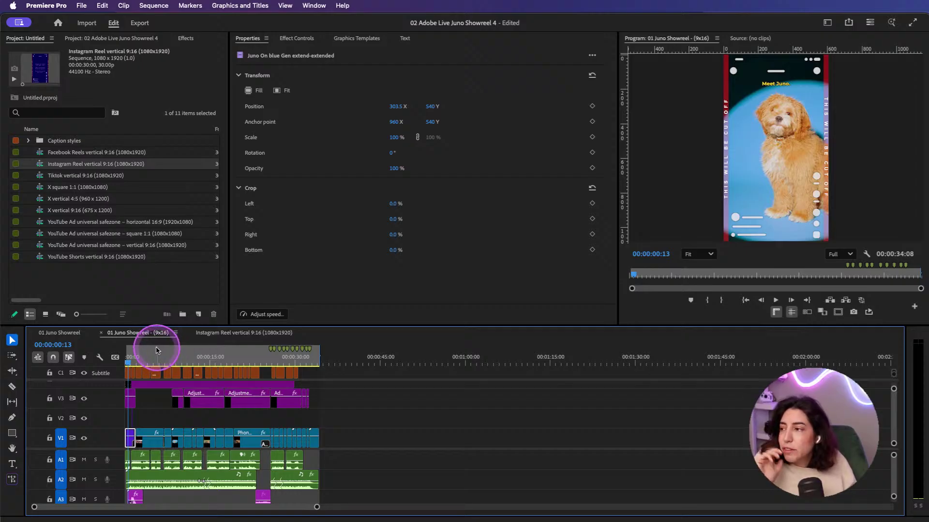
# Step: Open the media export settings for the 01 Juno Showreel sequence and view the YouTube publishing options, leaving that destination disabled
pyautogui.click(67, 333)
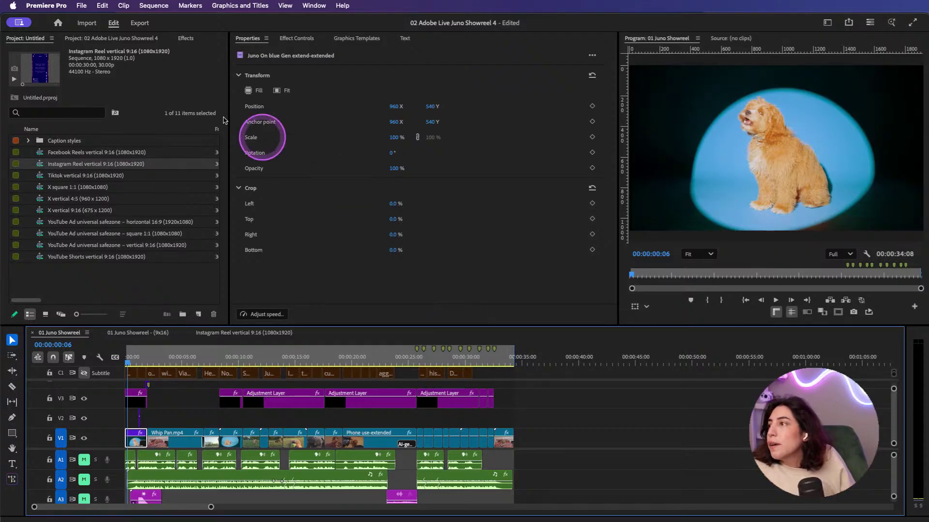
pyautogui.click(81, 6)
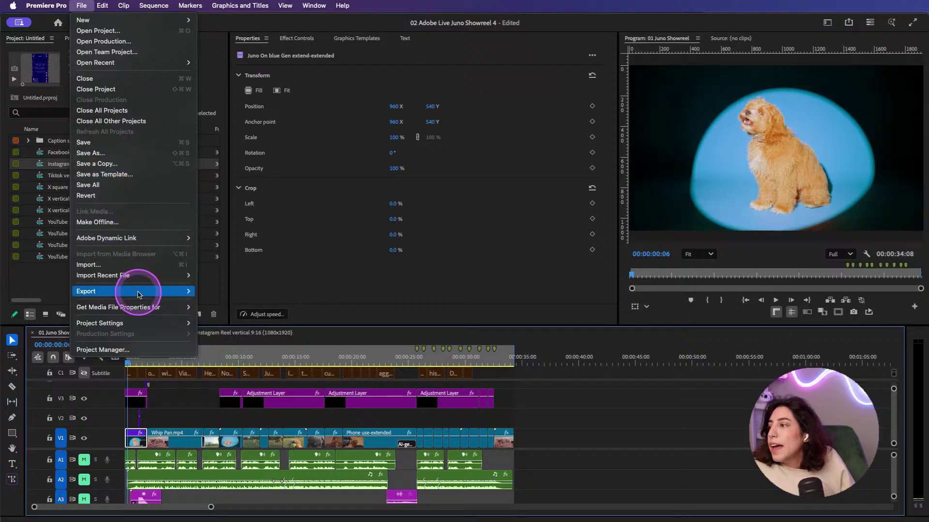
pyautogui.moveTo(124, 293)
pyautogui.click(229, 291)
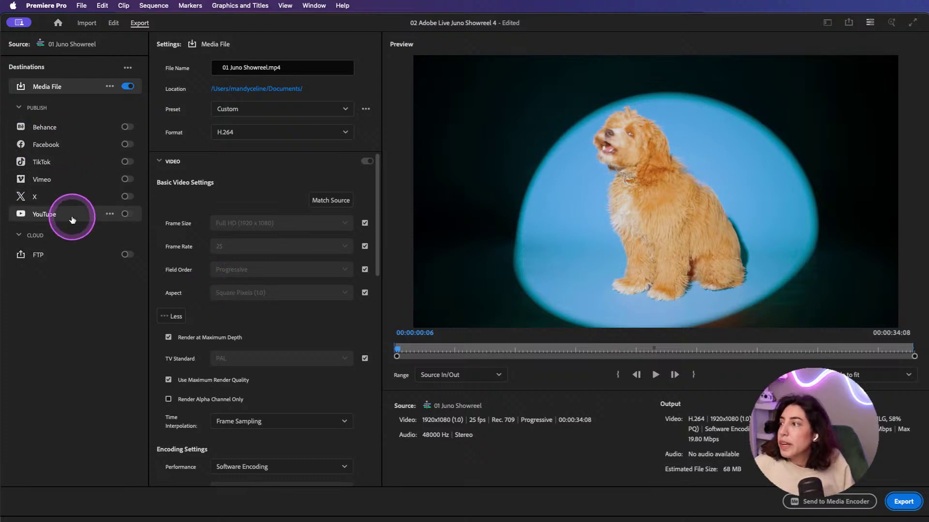
pyautogui.click(128, 215)
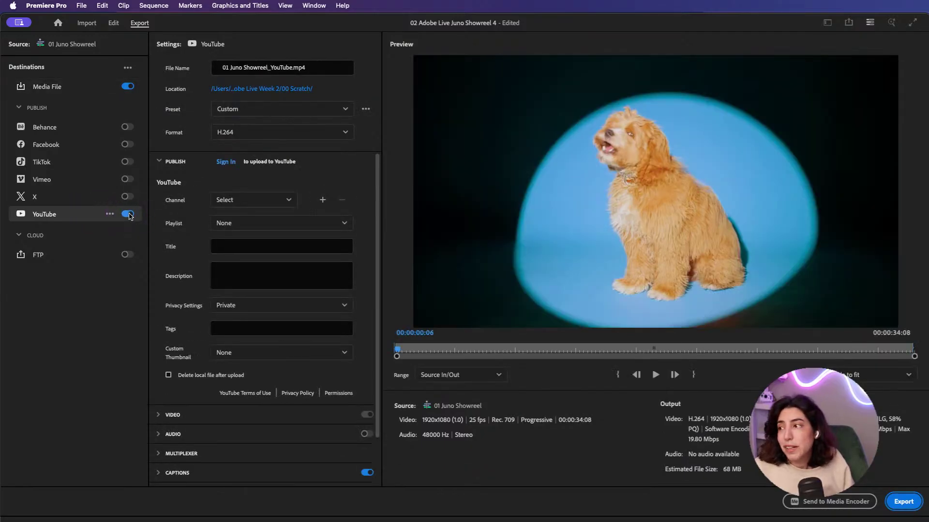
pyautogui.click(127, 214)
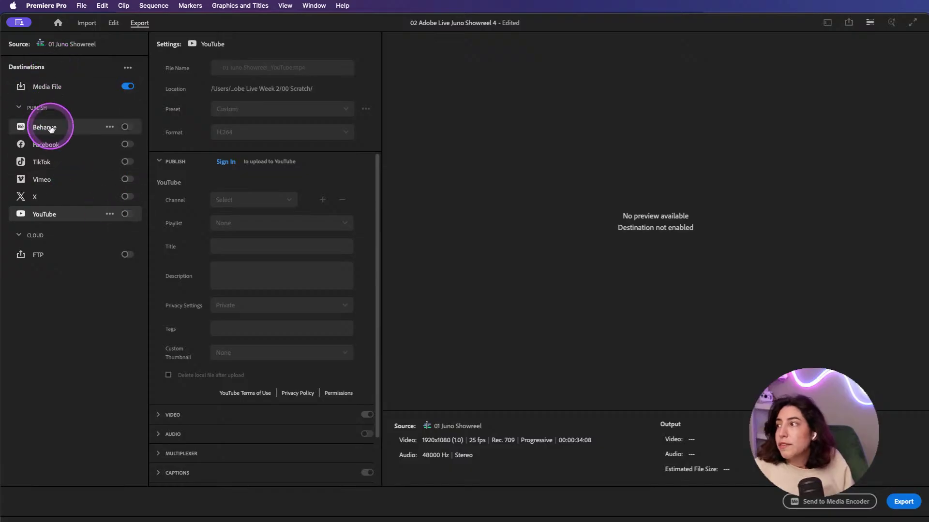
# Step: Select the Media File destination and apply the Match Source - Adaptive High Bitrate preset
pyautogui.click(43, 93)
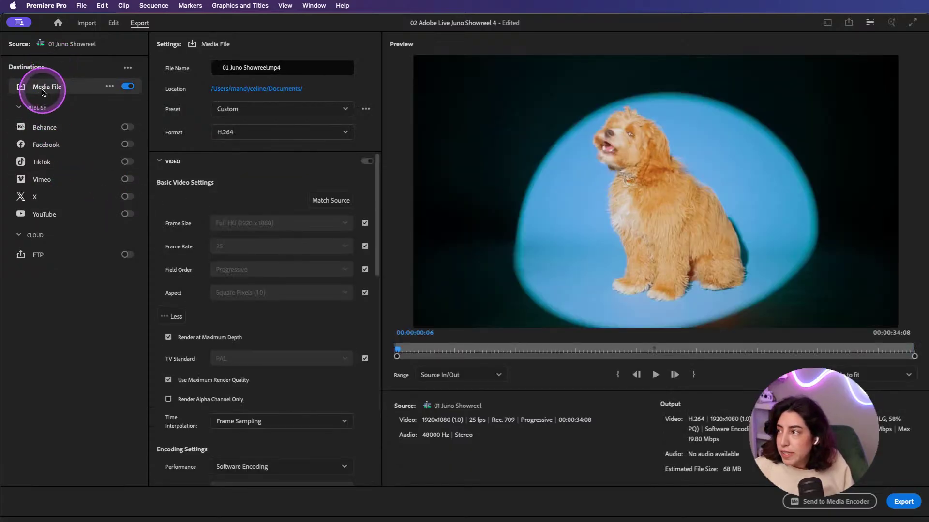
pyautogui.click(291, 109)
pyautogui.scroll(-2, 290, 194)
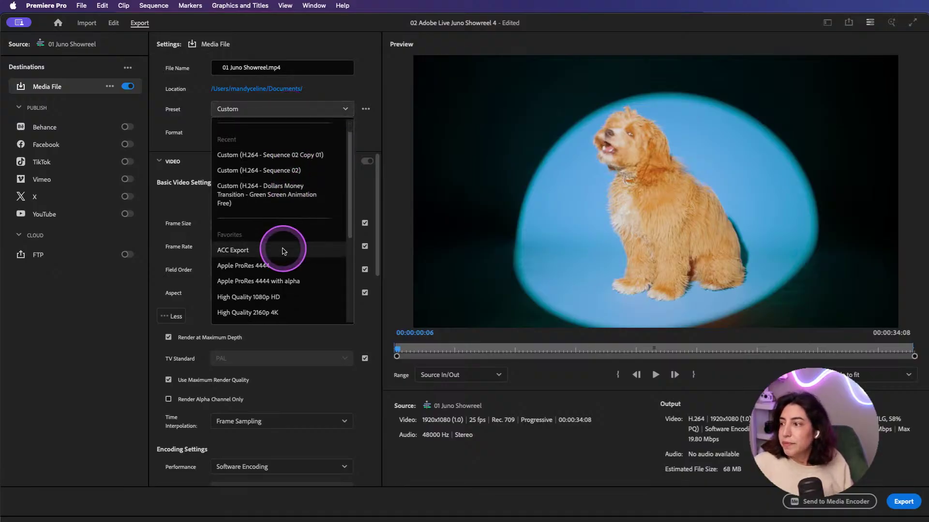
pyautogui.scroll(-4, 284, 251)
pyautogui.click(280, 301)
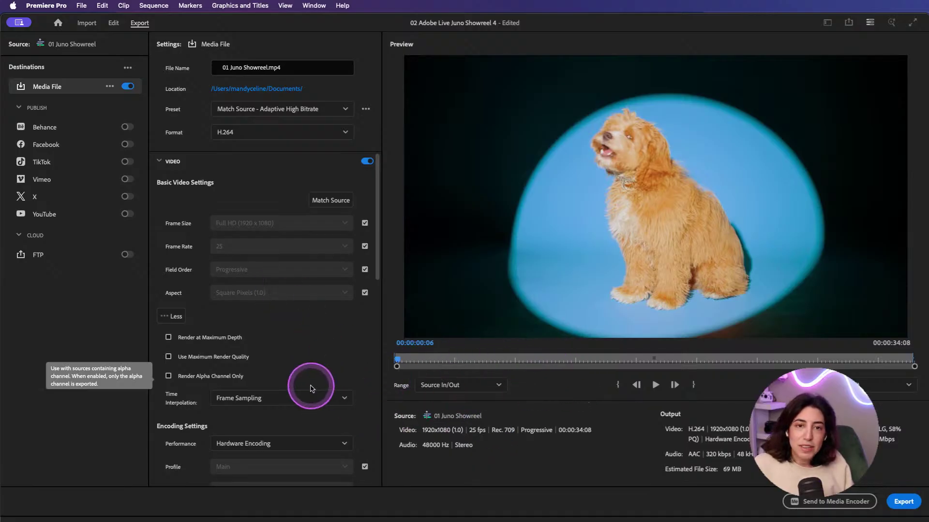
# Step: Enable Render at Maximum Depth and Use Maximum Render Quality for the media file, and review its bitrate settings
pyautogui.click(169, 339)
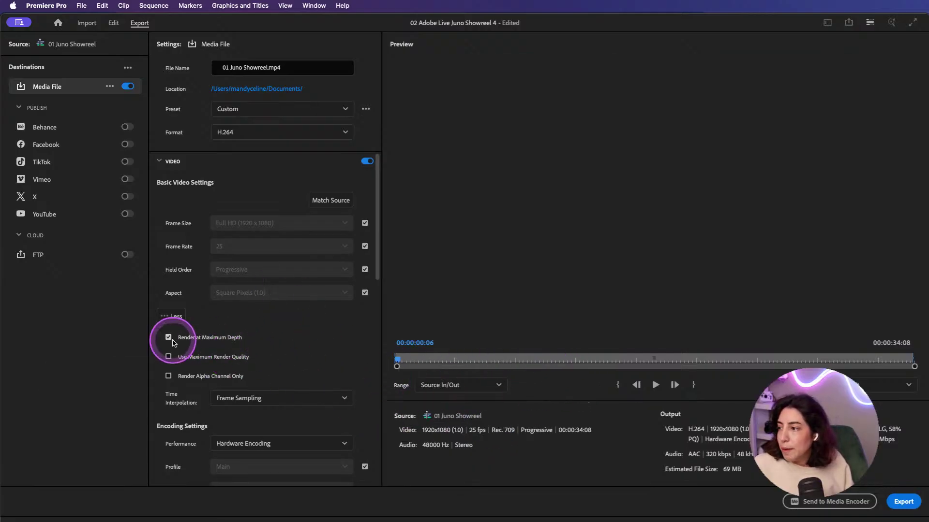
pyautogui.click(169, 357)
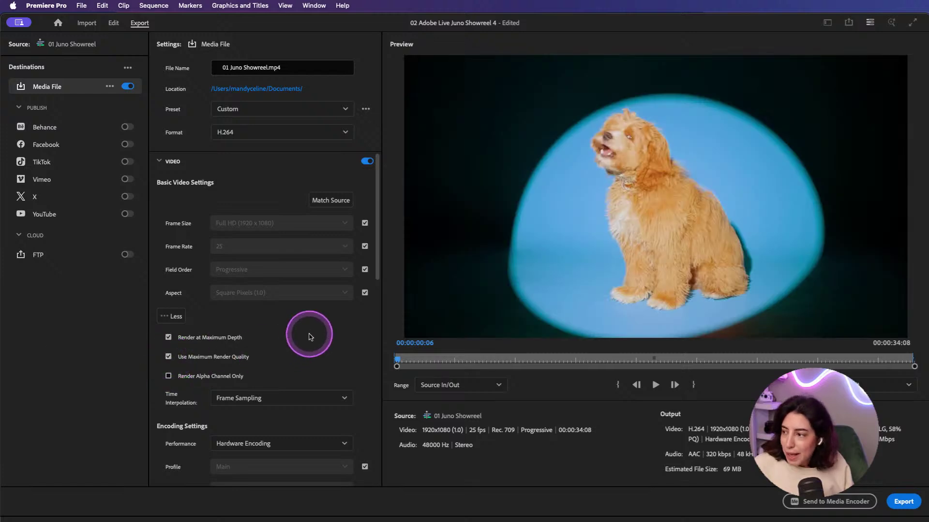
pyautogui.scroll(-3, 301, 336)
pyautogui.scroll(-20, 301, 336)
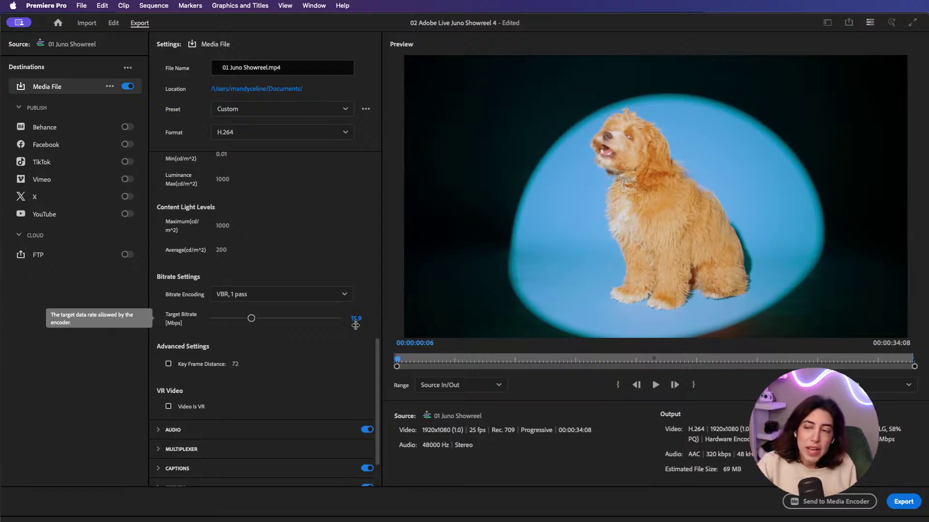
pyautogui.click(280, 336)
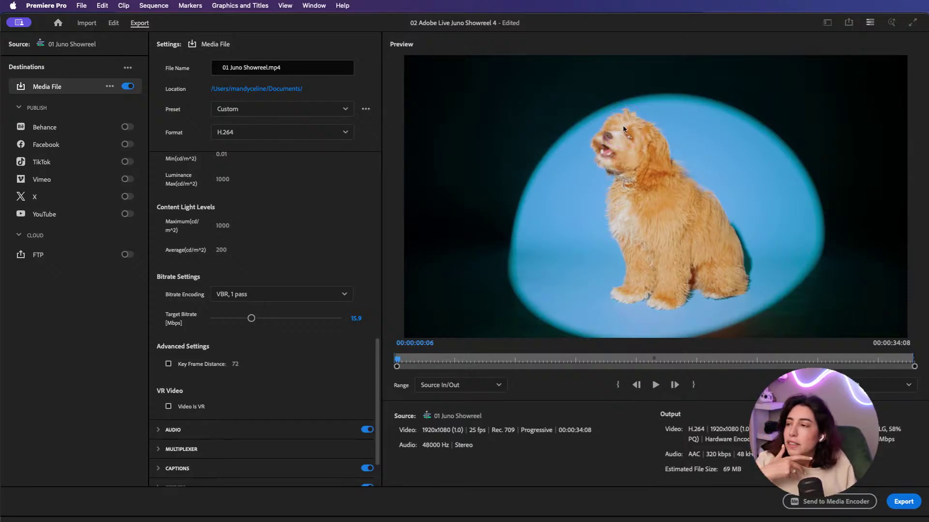
pyautogui.click(321, 280)
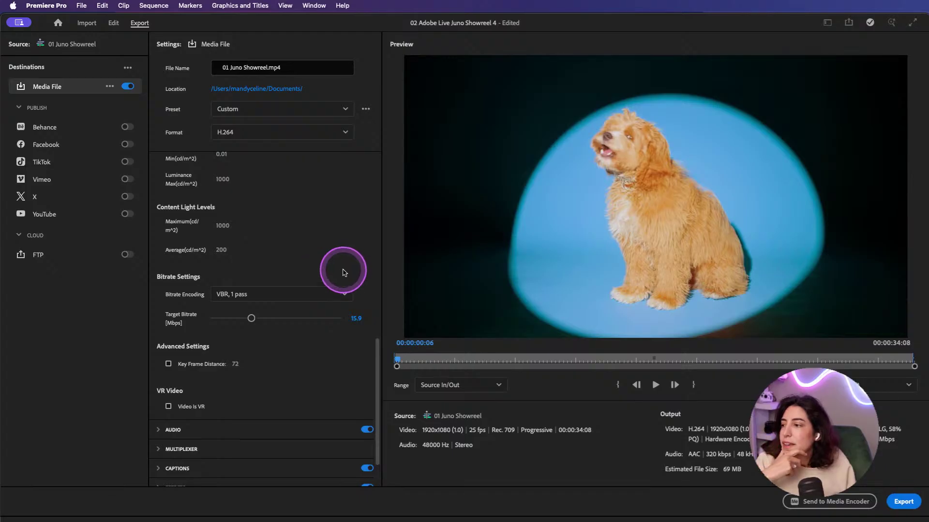
# Step: Examine the media file's caption export options, audio format settings, and video encoding and bitrate settings
pyautogui.scroll(-2, 345, 272)
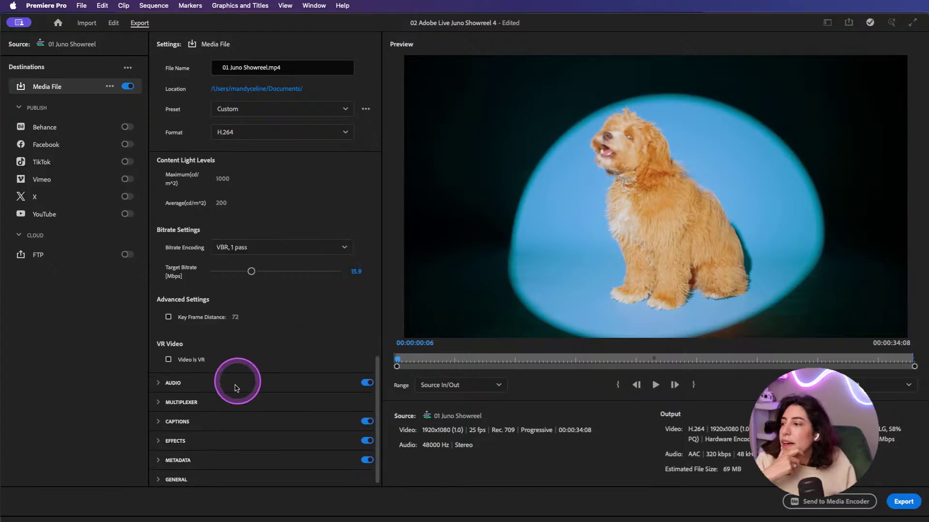
pyautogui.click(159, 417)
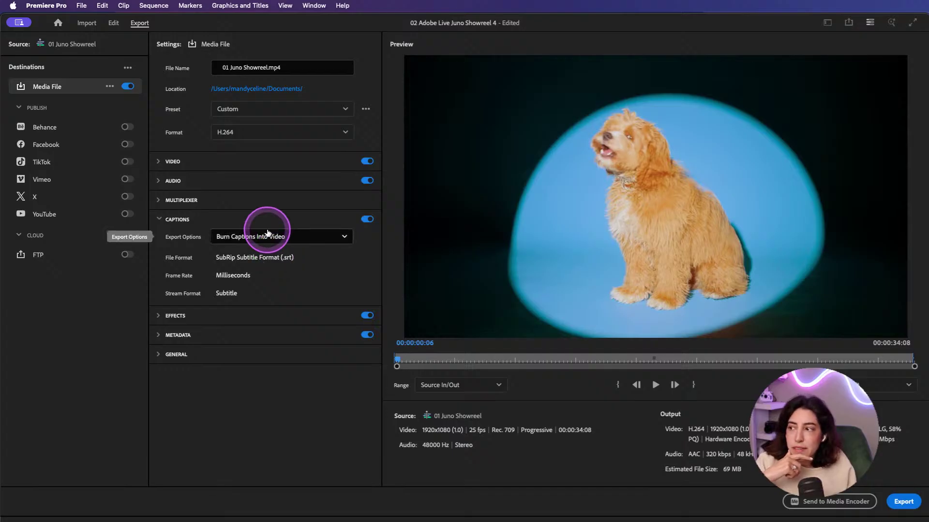
pyautogui.click(306, 235)
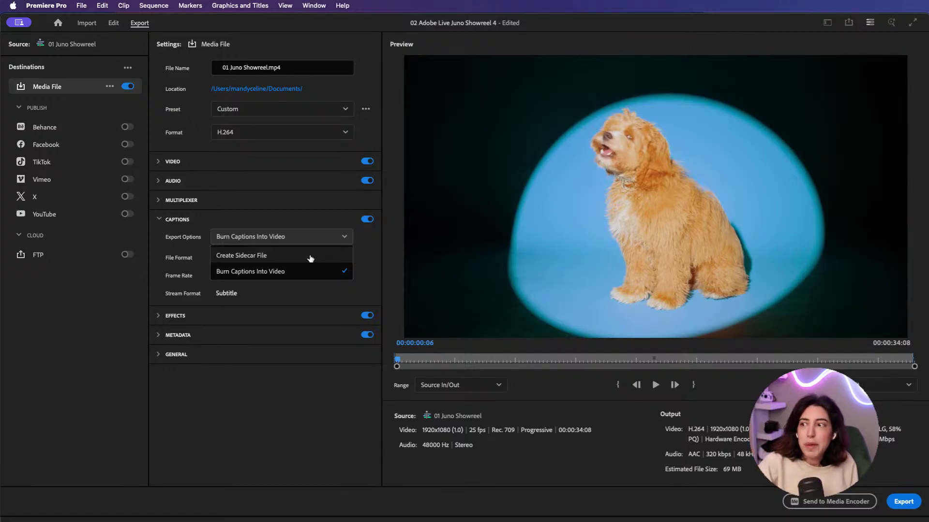
pyautogui.click(187, 184)
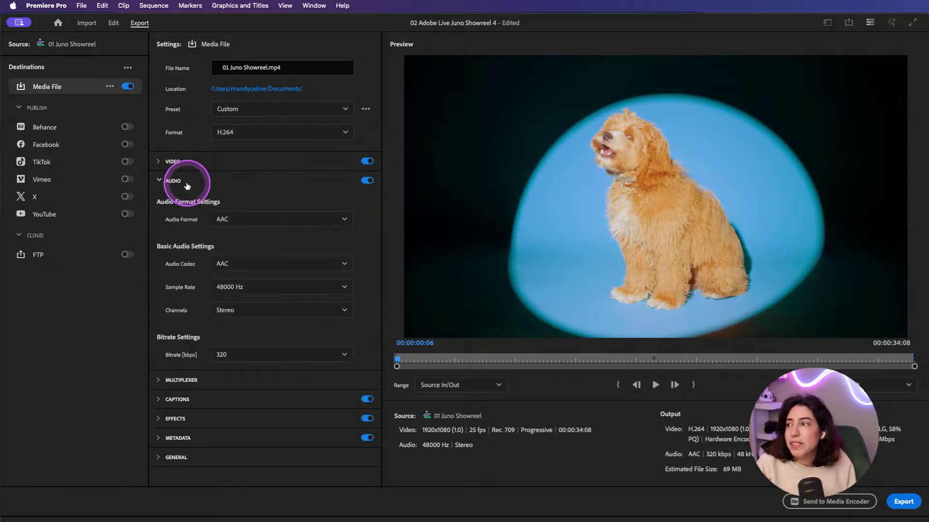
pyautogui.click(220, 177)
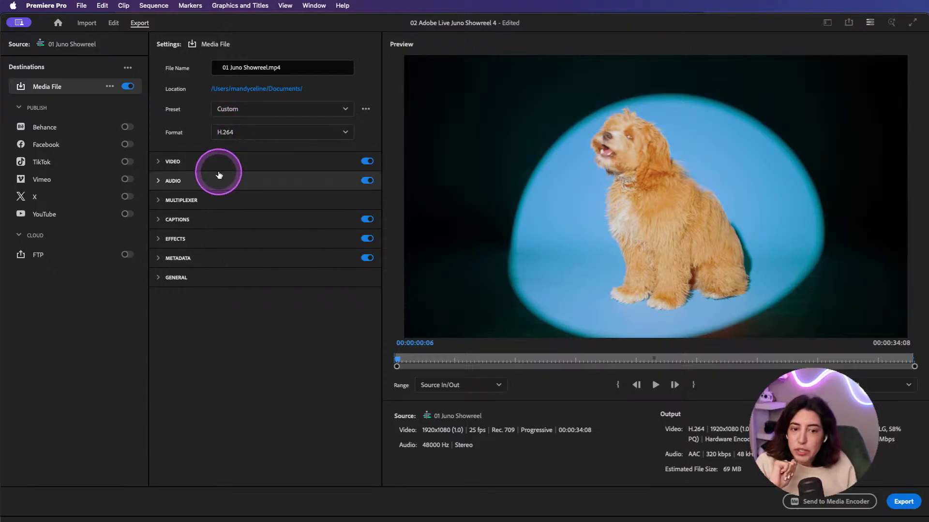
pyautogui.click(156, 164)
pyautogui.scroll(-5, 339, 358)
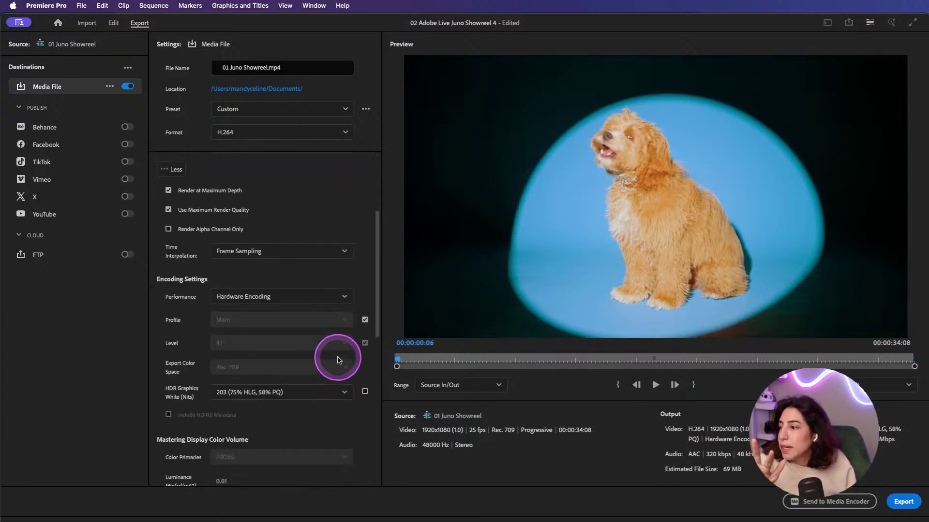
pyautogui.scroll(-10, 339, 360)
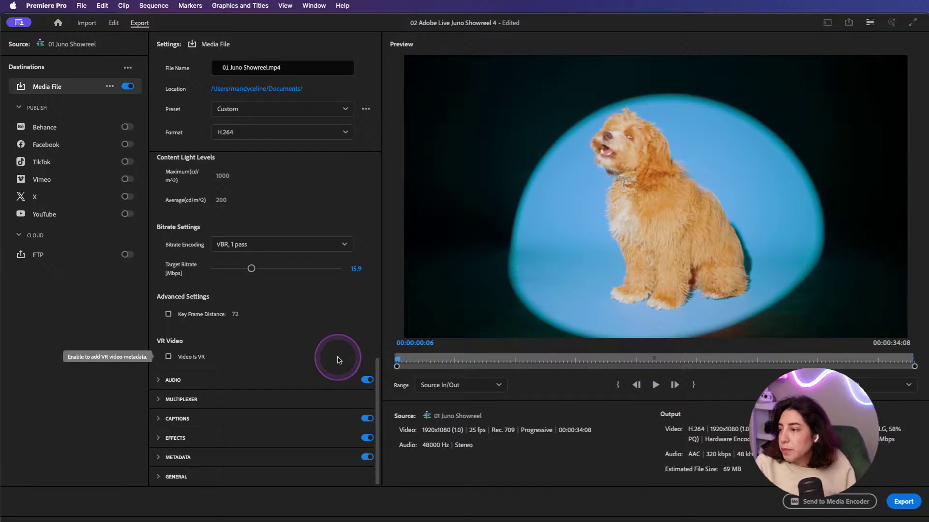